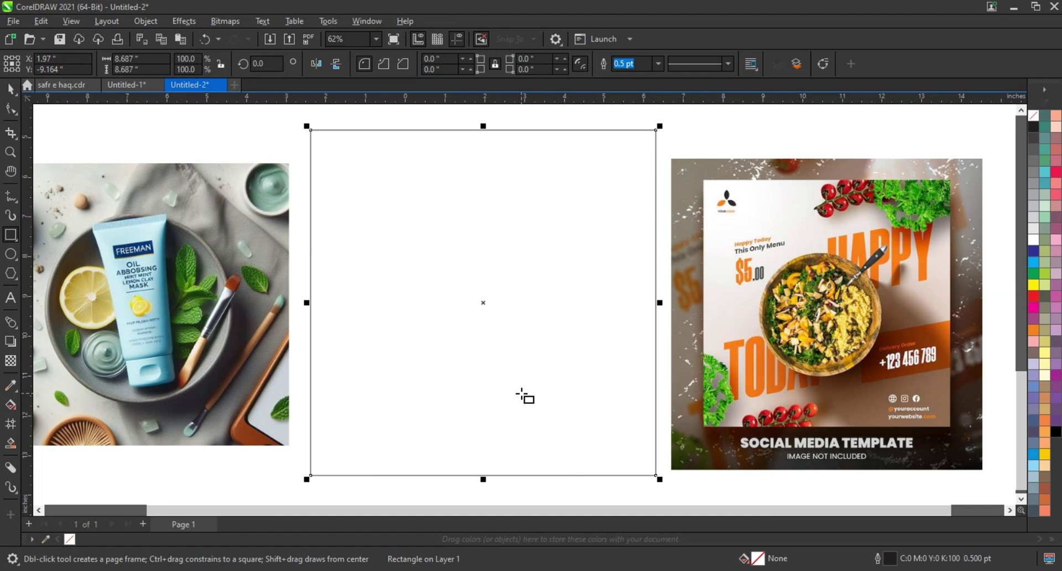
Fill the empty square with the pale aqua colour sampled from the upper part of the product tube.
click(9, 387)
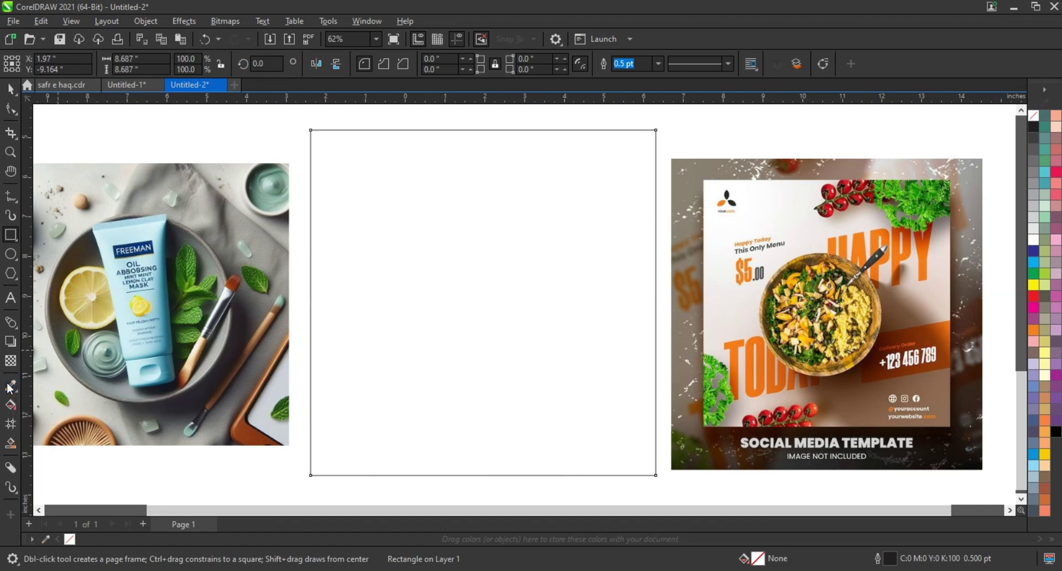
click(101, 227)
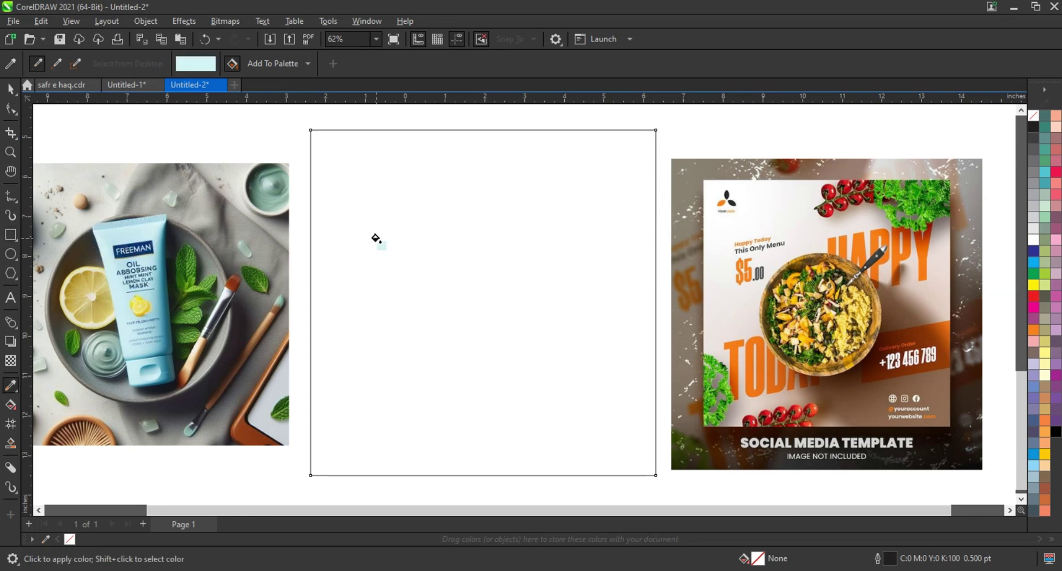
click(328, 244)
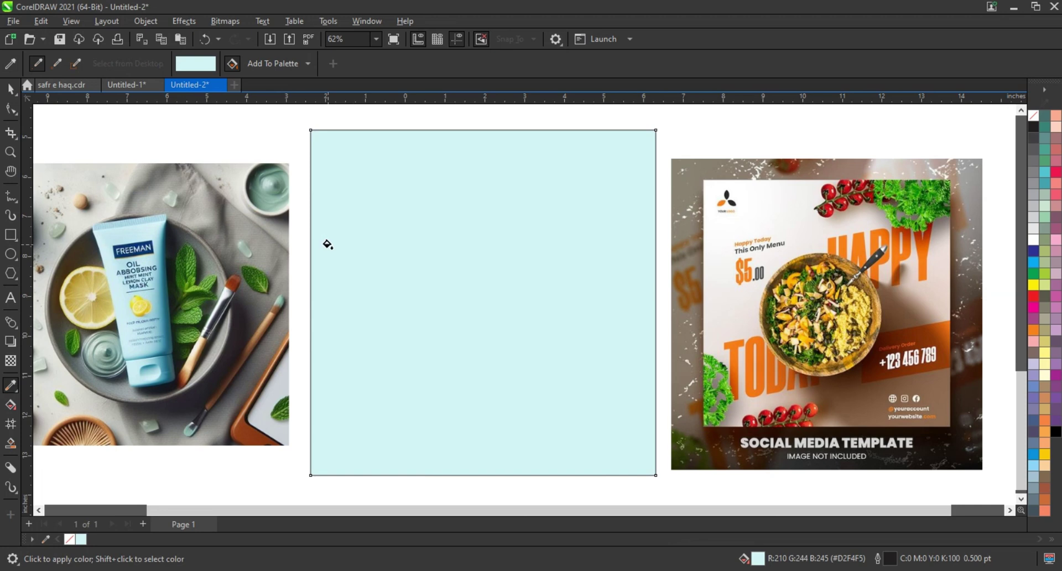
Sample the darker blue from the lower edge of the tube and fill the square with it.
key(space)
key(space)
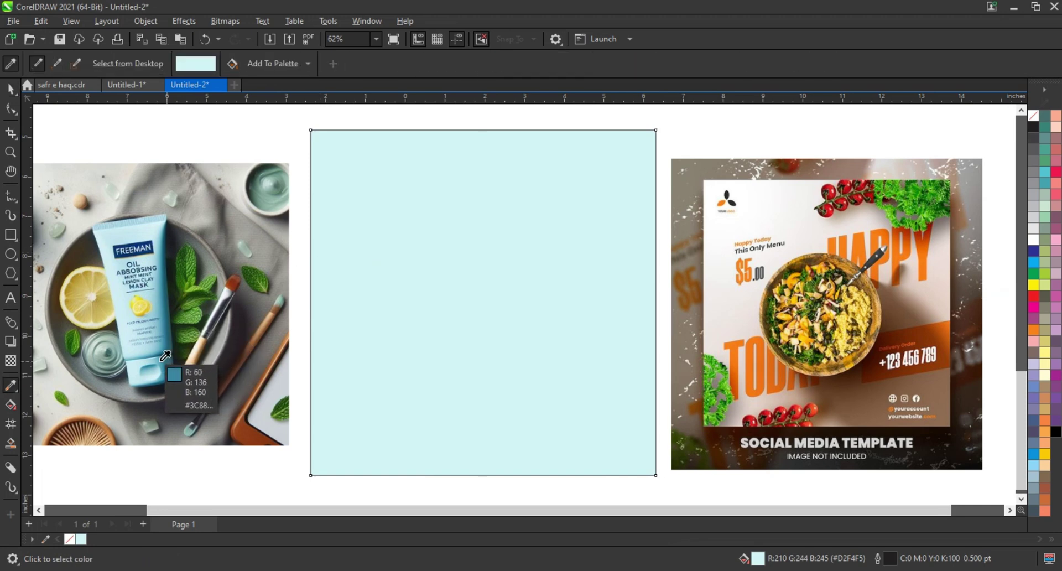
click(165, 355)
click(446, 386)
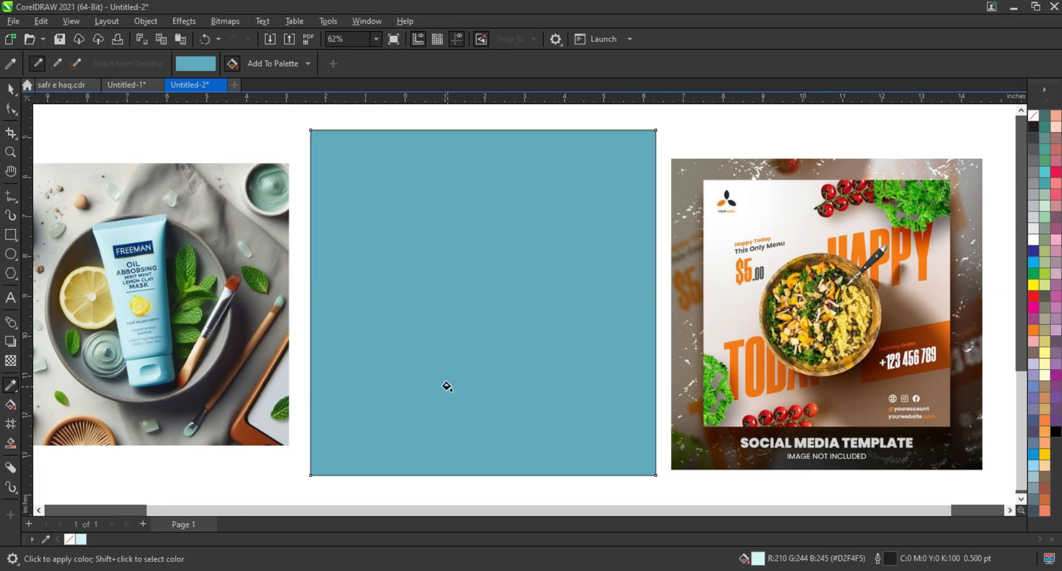
click(11, 89)
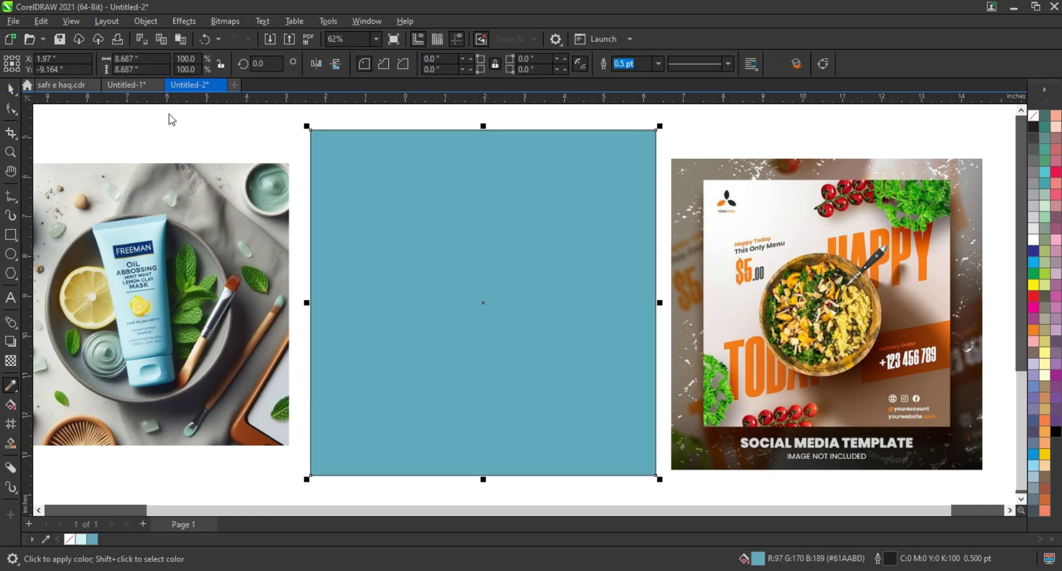
click(401, 255)
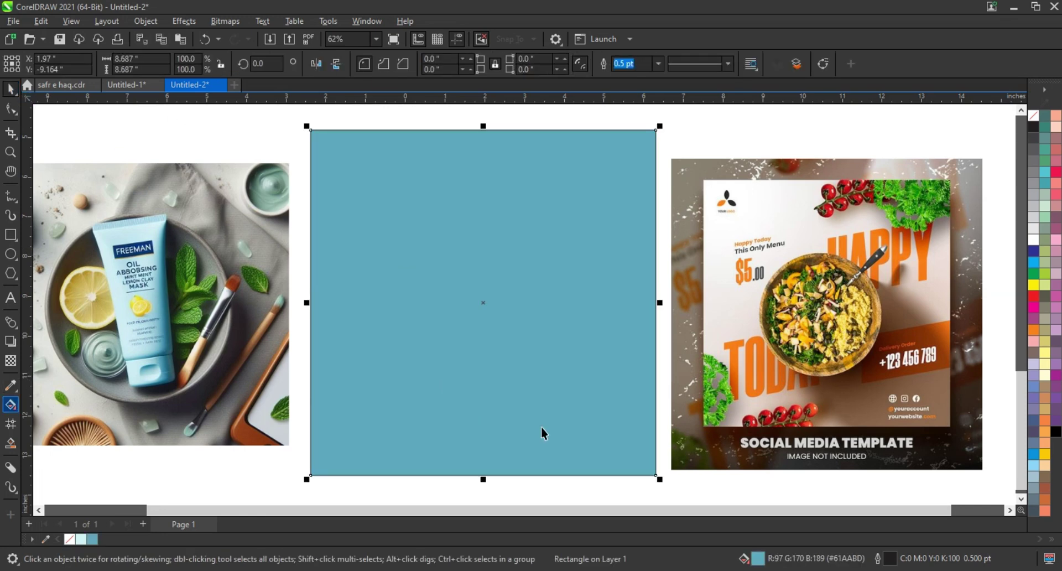
Apply a diagonal fountain fill to the square, running from darker blue at its lower-right corner to sampled pale aqua near its upper left.
key(g)
drag(567, 427, 412, 207)
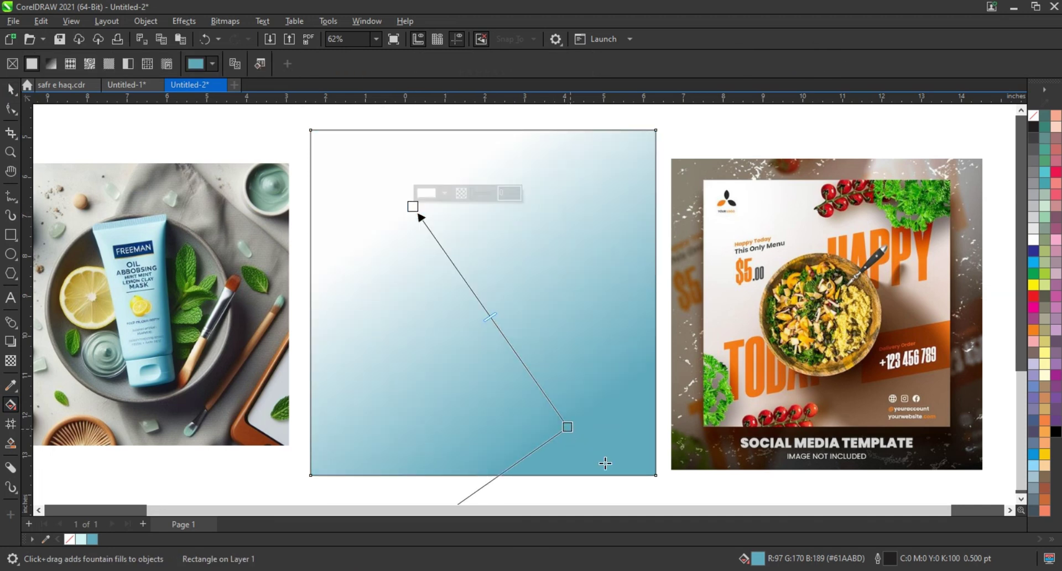
drag(568, 427, 613, 479)
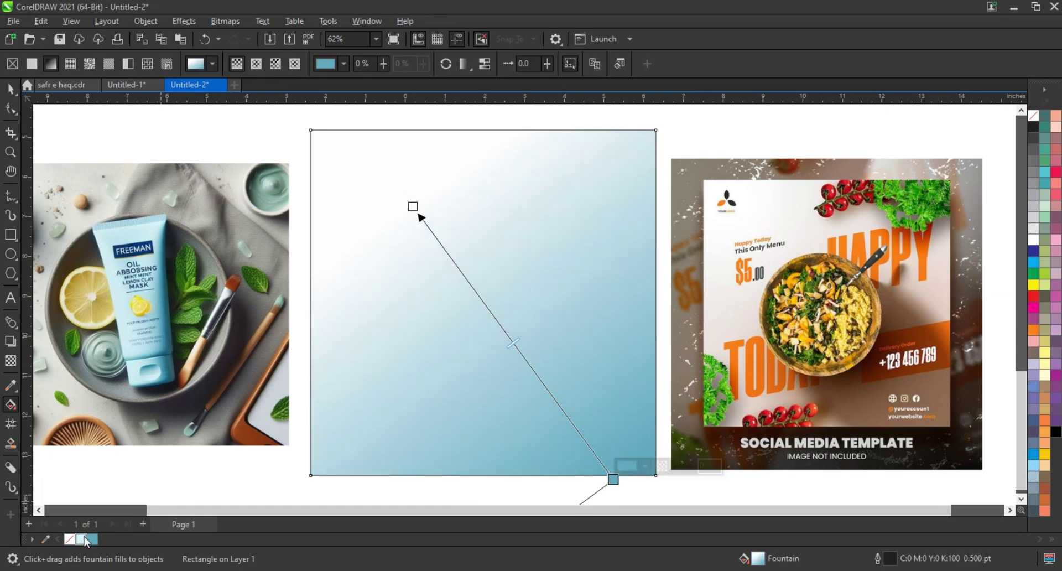
drag(413, 213, 414, 209)
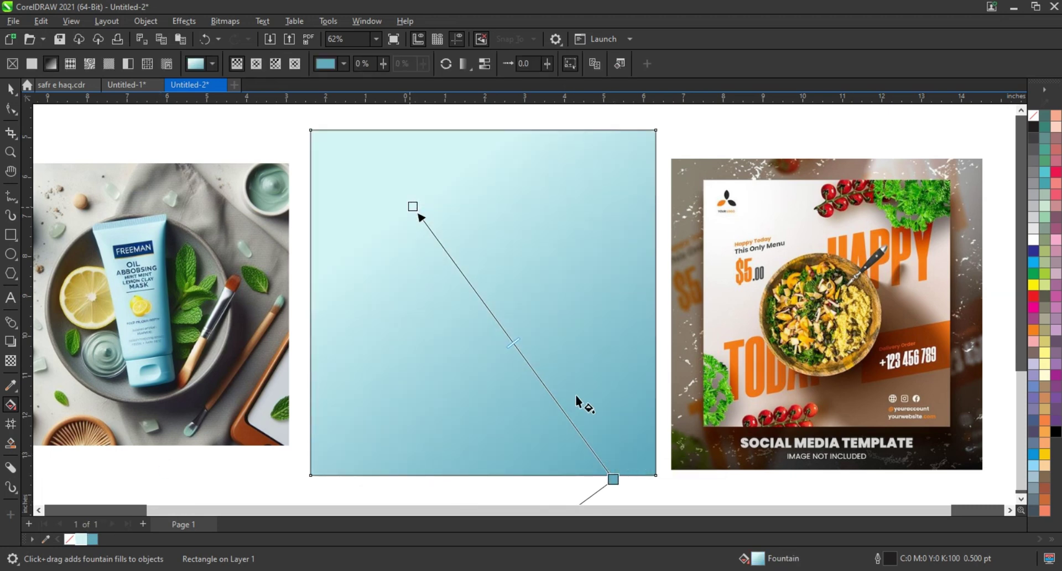
drag(612, 479, 617, 487)
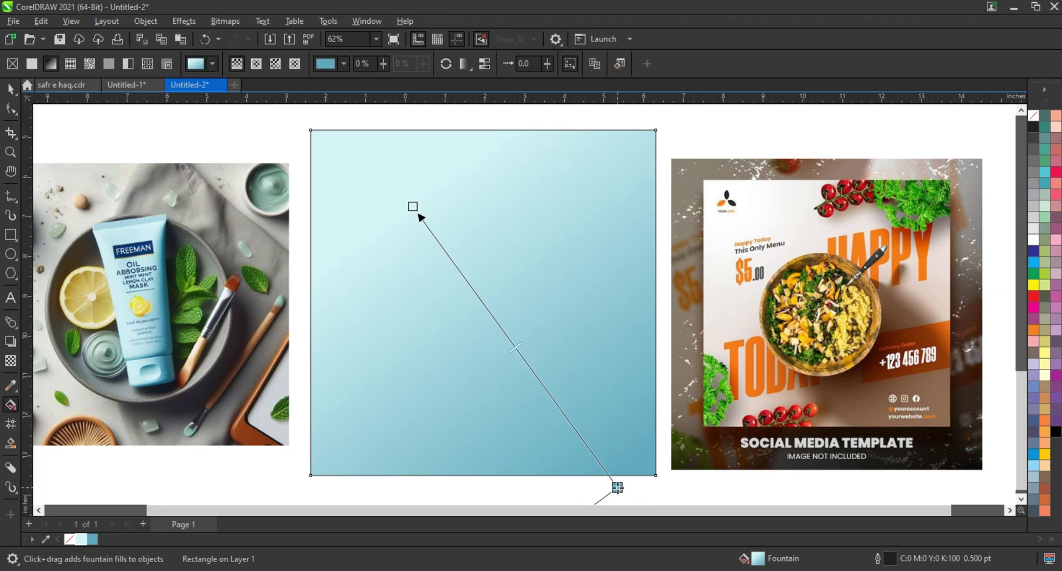
Remove the outline from the gradient square and deselect it.
click(12, 92)
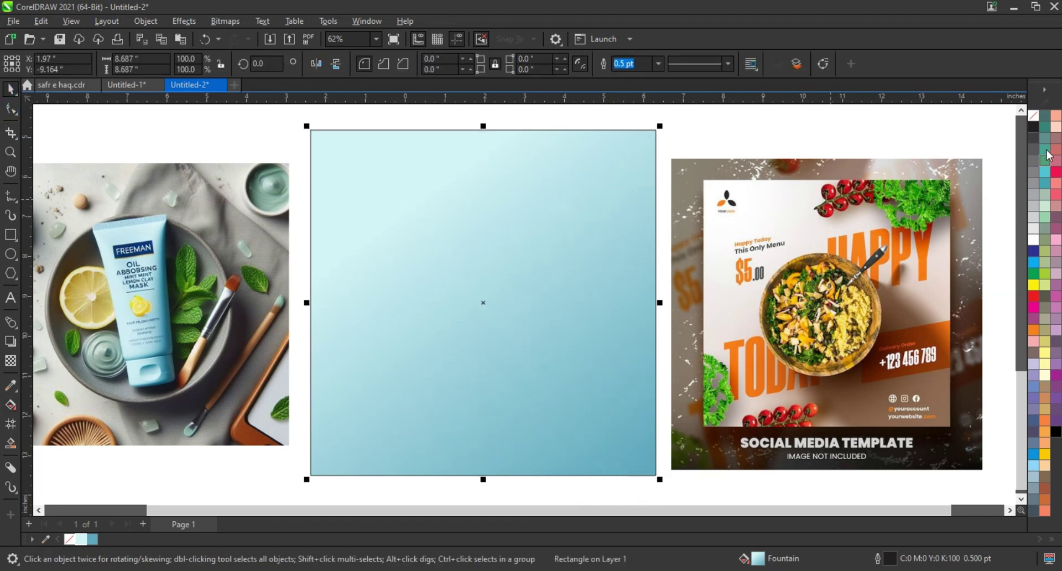
right_click(1038, 120)
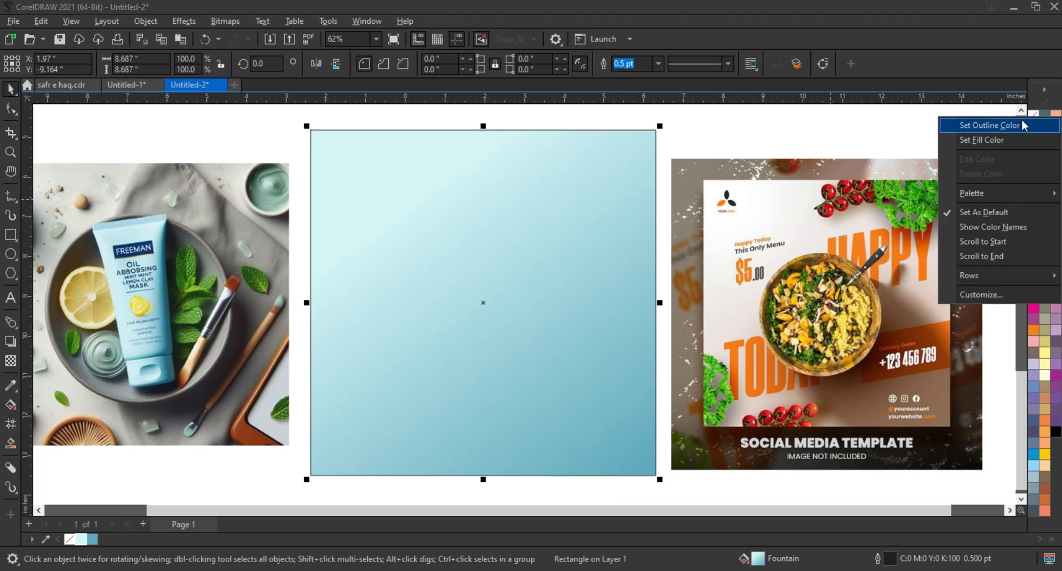
click(1021, 119)
click(883, 120)
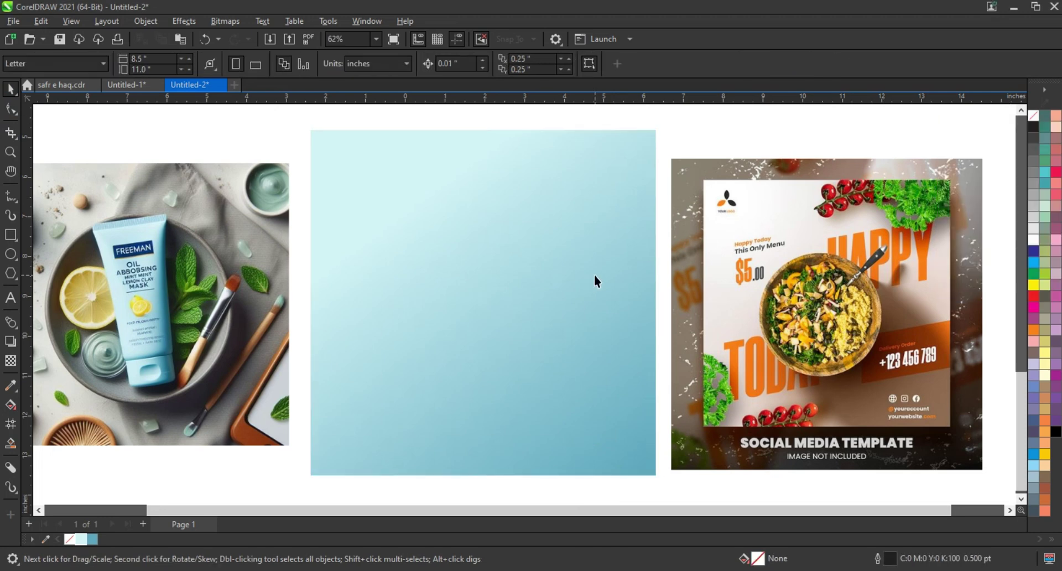
Draw a circle about 4.5 inches in diameter over the grey bowl in the product photo.
scroll(594, 275, down, 1)
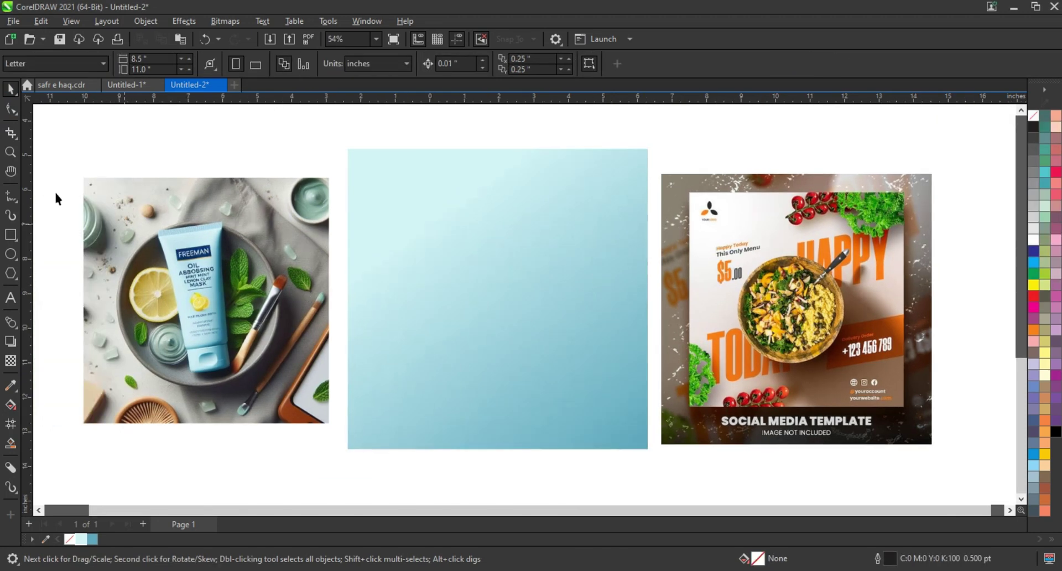
click(10, 152)
drag(117, 214, 343, 409)
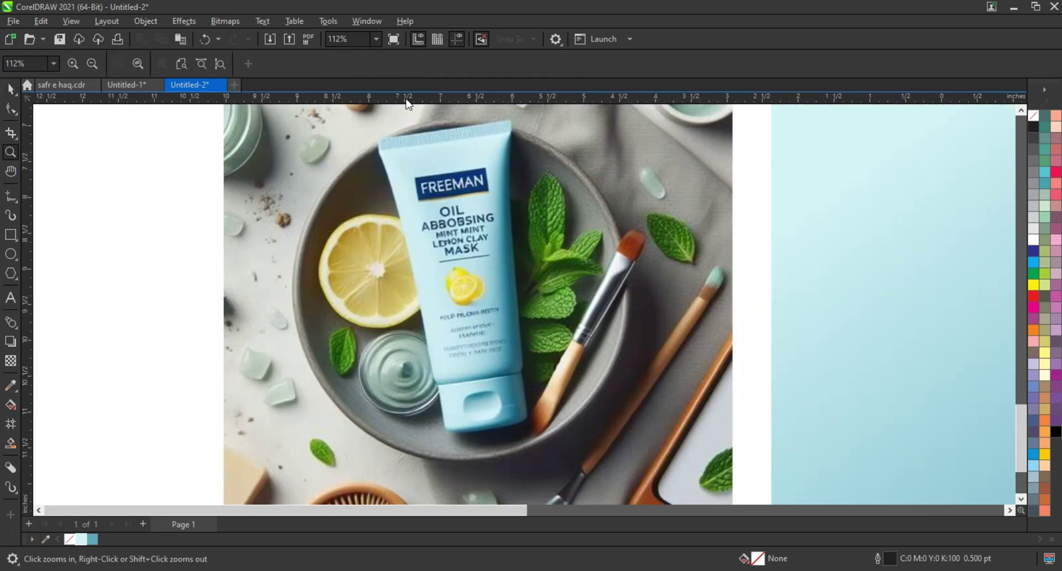
click(10, 253)
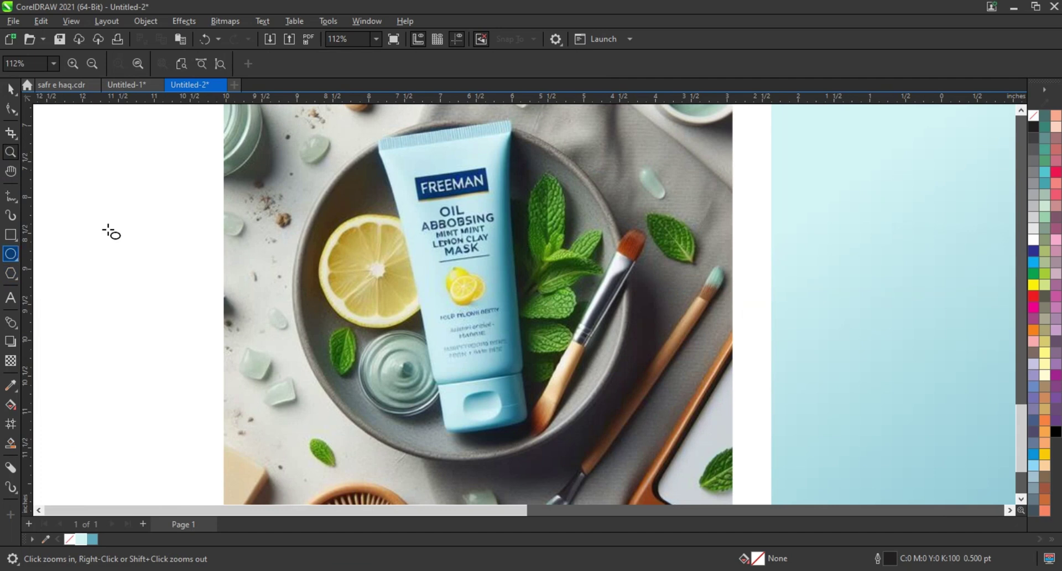
drag(301, 140, 542, 467)
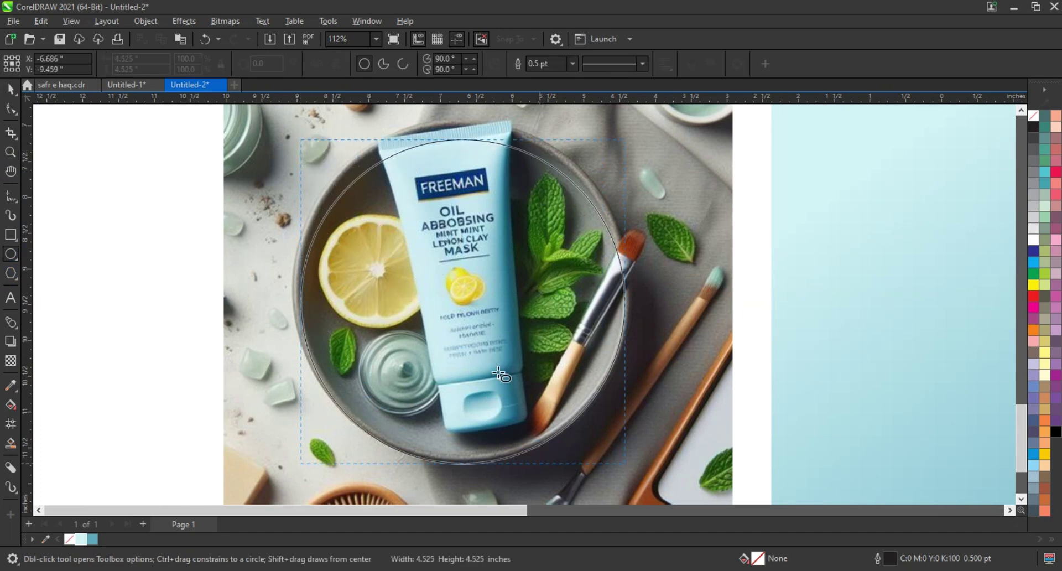
Resize the circle to follow the bowl's rim, about 4.72 inches wide and 4.74 inches high.
scroll(491, 333, down, 1)
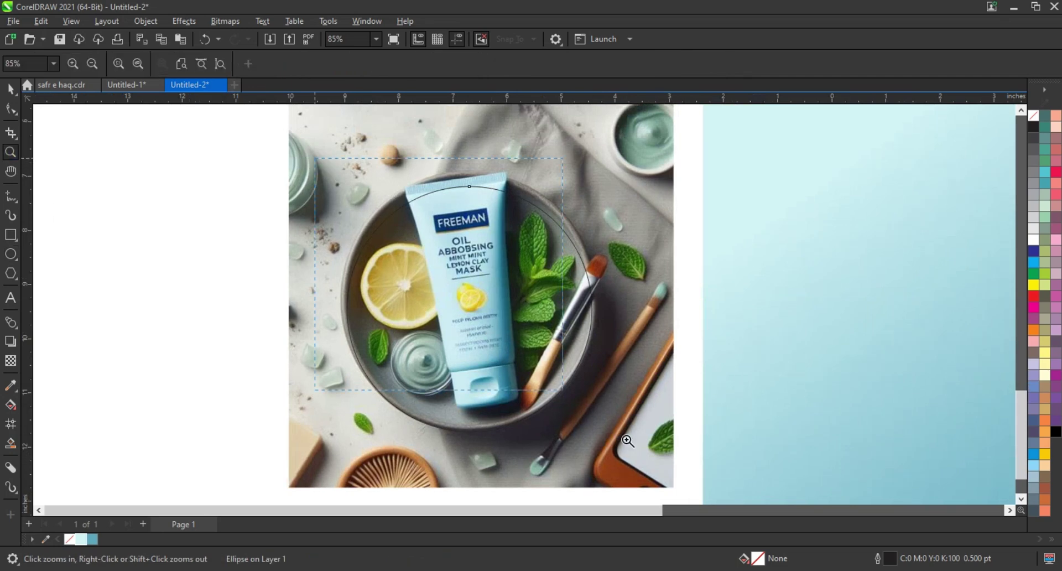
drag(320, 159, 667, 444)
click(11, 89)
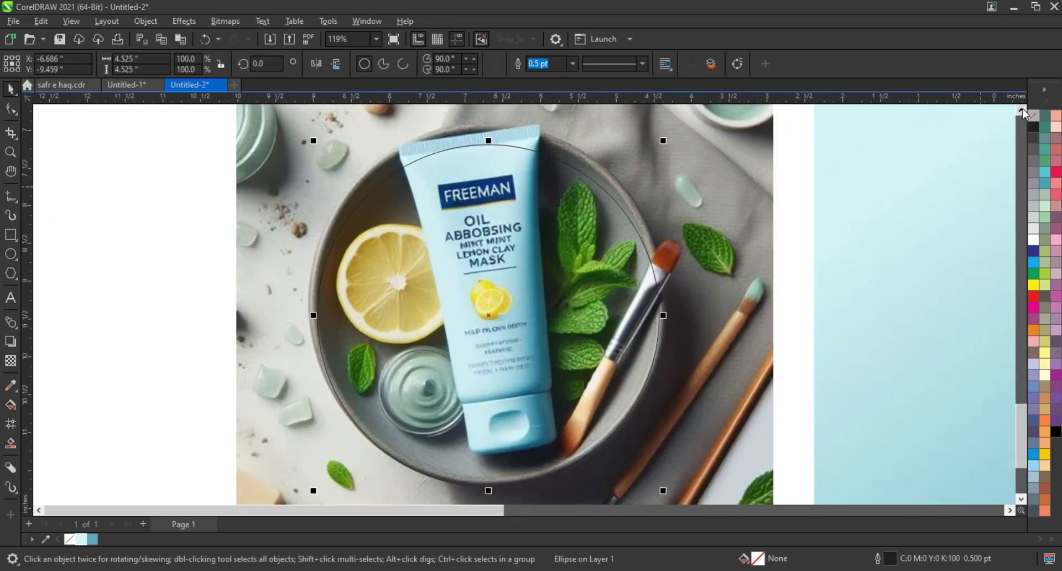
scroll(375, 205, up, 1)
drag(313, 180, 306, 173)
drag(661, 177, 672, 168)
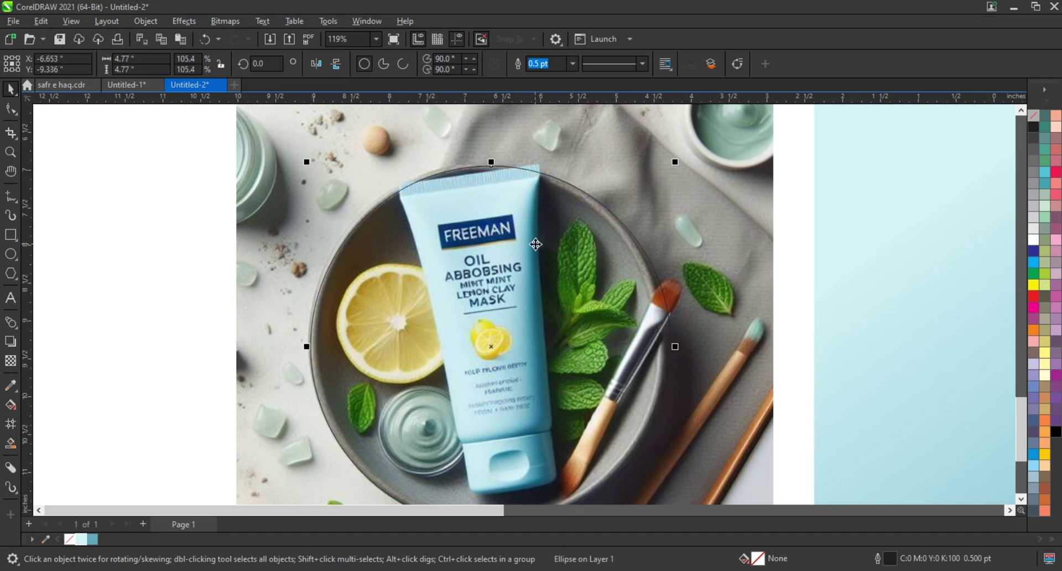
drag(675, 346, 672, 346)
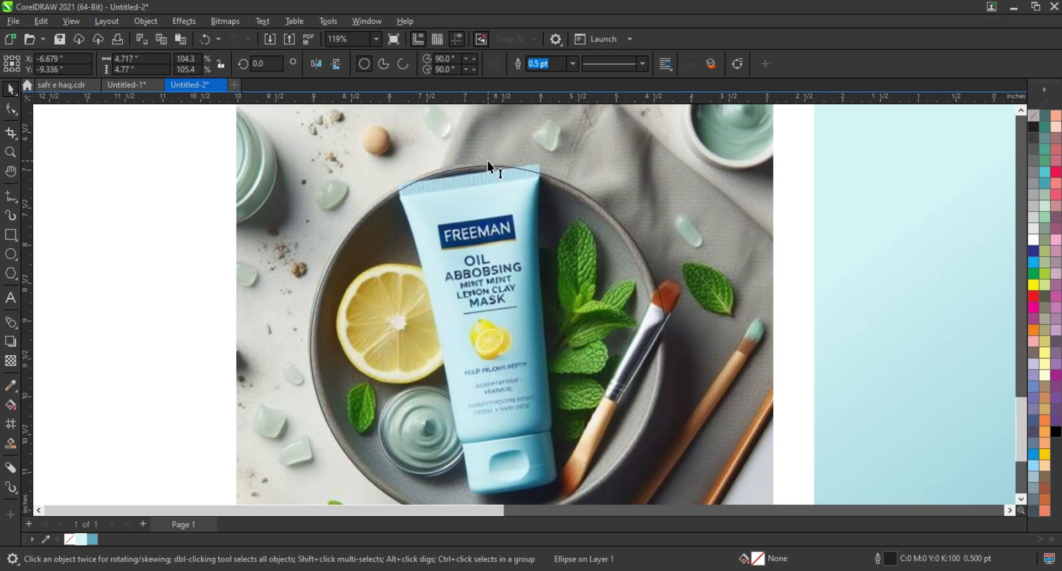
drag(488, 161, 489, 161)
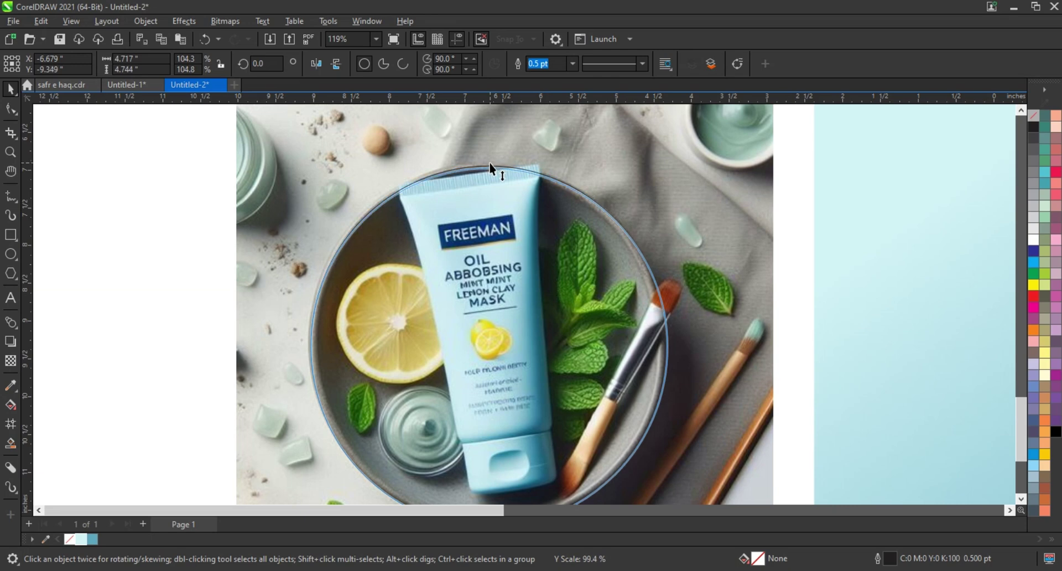
Trace a closed straight-segment outline around the tube's ribbed end with the Freehand tool, about 1.9 inches wide.
scroll(486, 251, down, 2)
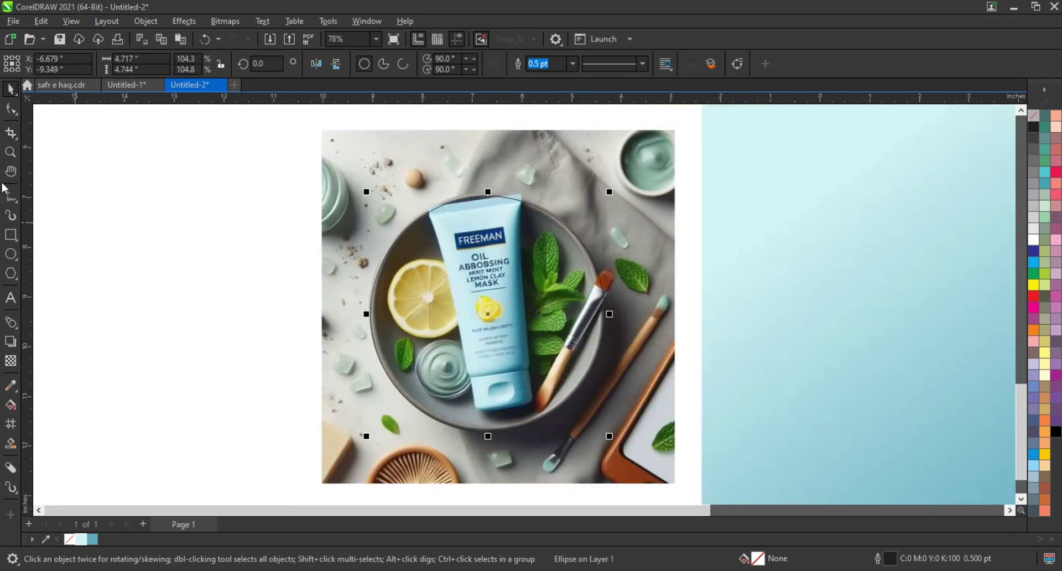
click(10, 152)
drag(421, 191, 551, 246)
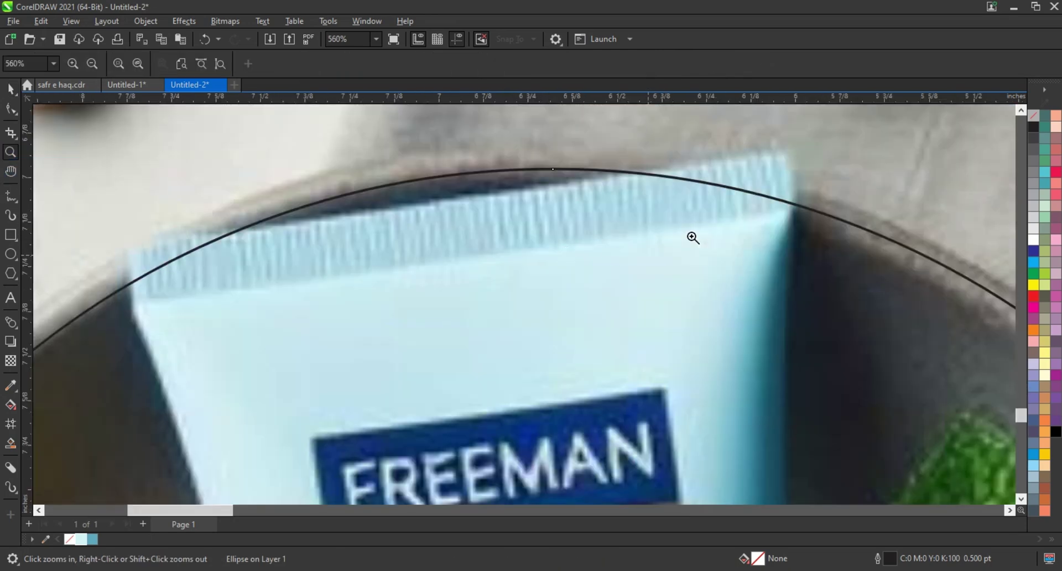
click(10, 198)
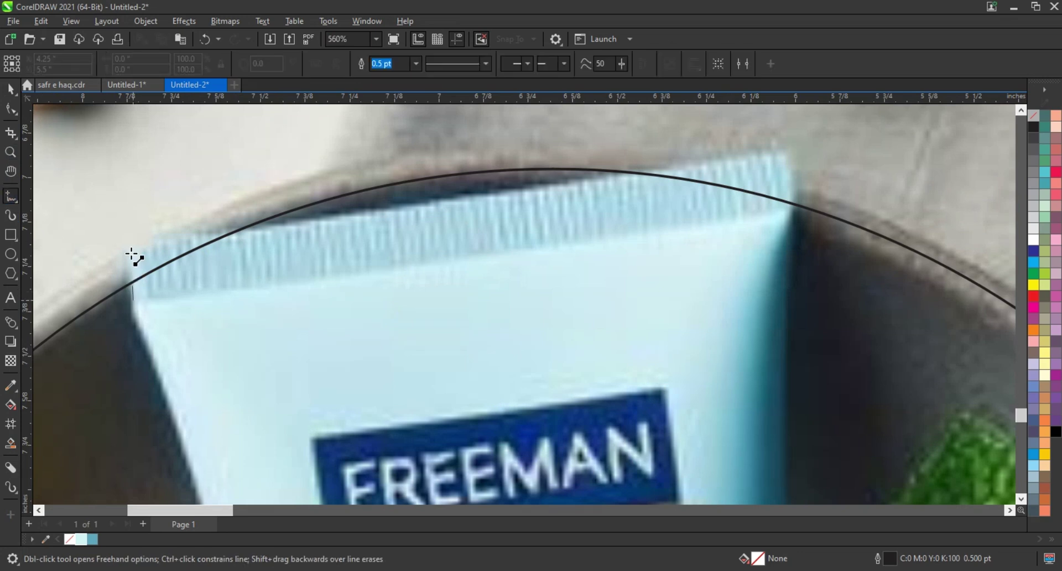
double_click(122, 236)
click(302, 223)
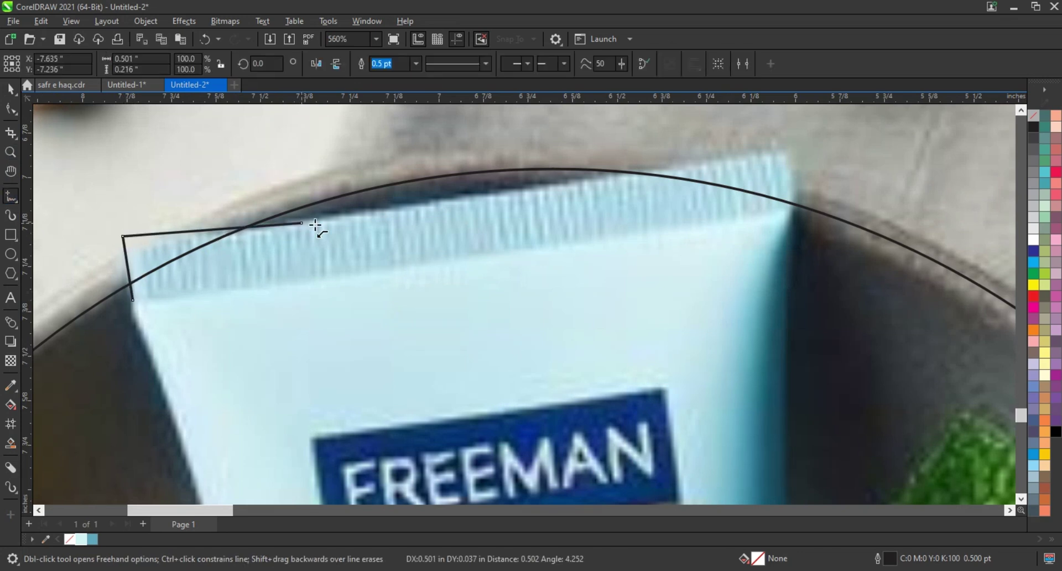
click(623, 176)
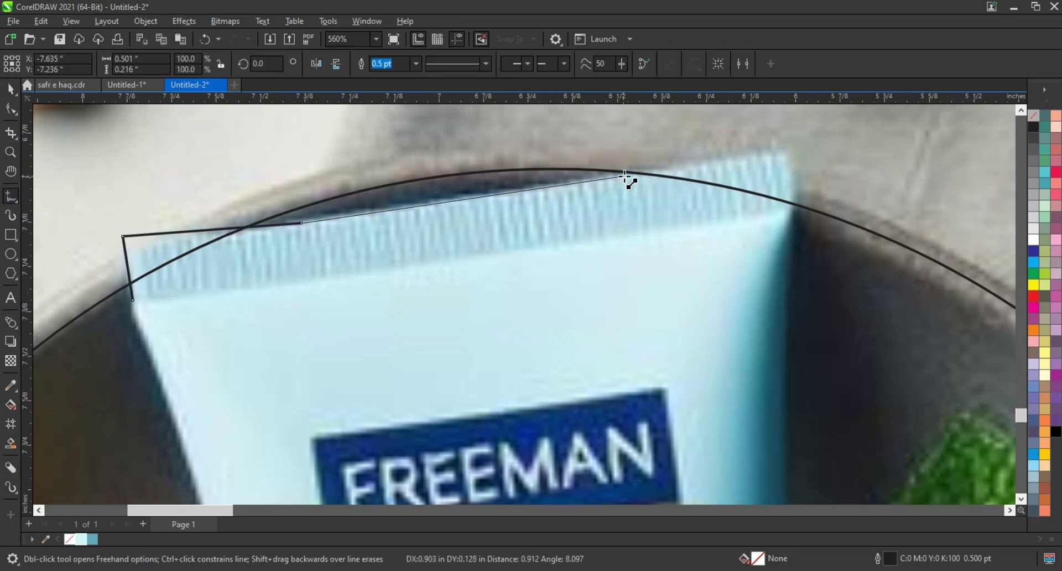
click(782, 154)
click(795, 192)
click(795, 233)
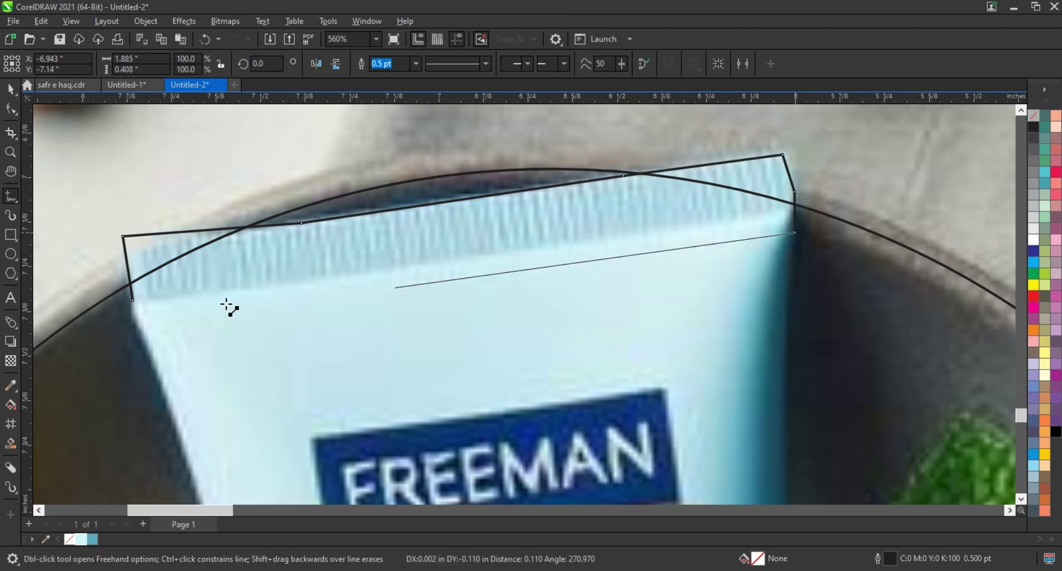
click(133, 299)
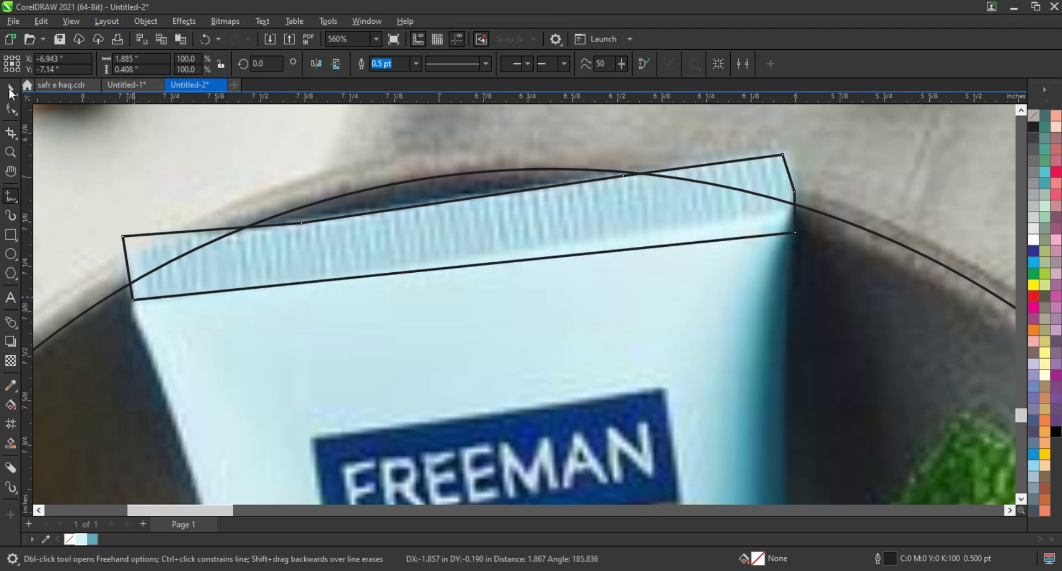
Weld the tube-end outline to the ellipse around the bowl.
key(space)
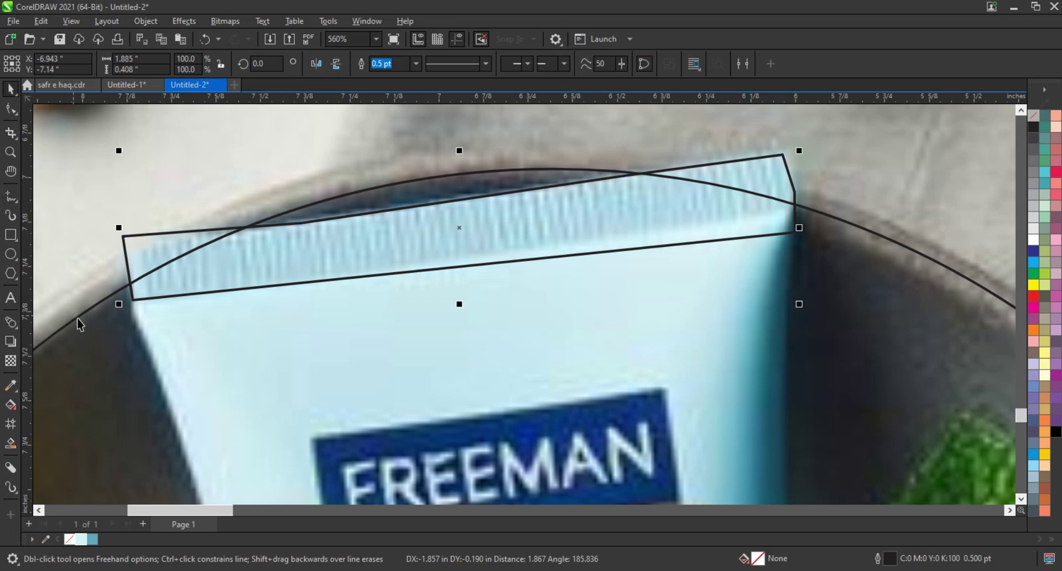
shift+click(78, 323)
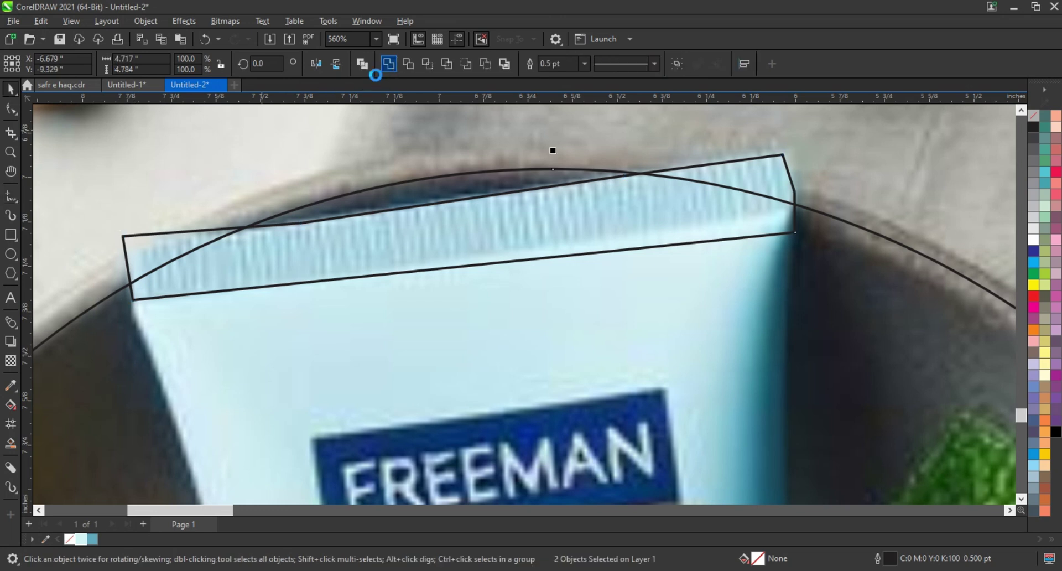
click(389, 64)
Trace a closed straight-segment outline around the protruding tip of the brush with the Freehand tool, about 0.41 inches wide.
scroll(347, 190, down, 4)
scroll(347, 190, down, 2)
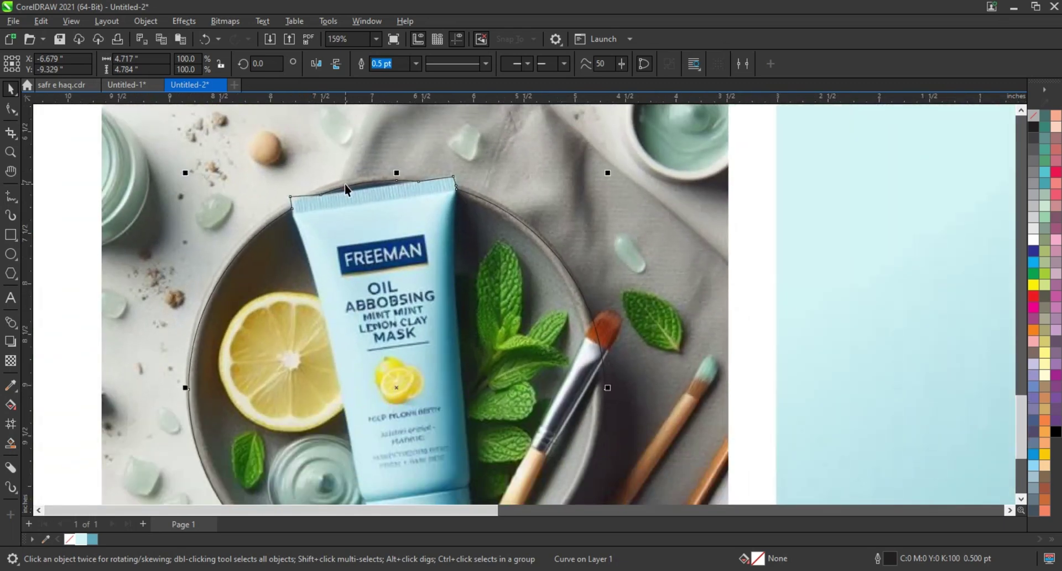
key(z)
drag(475, 261, 673, 367)
click(11, 196)
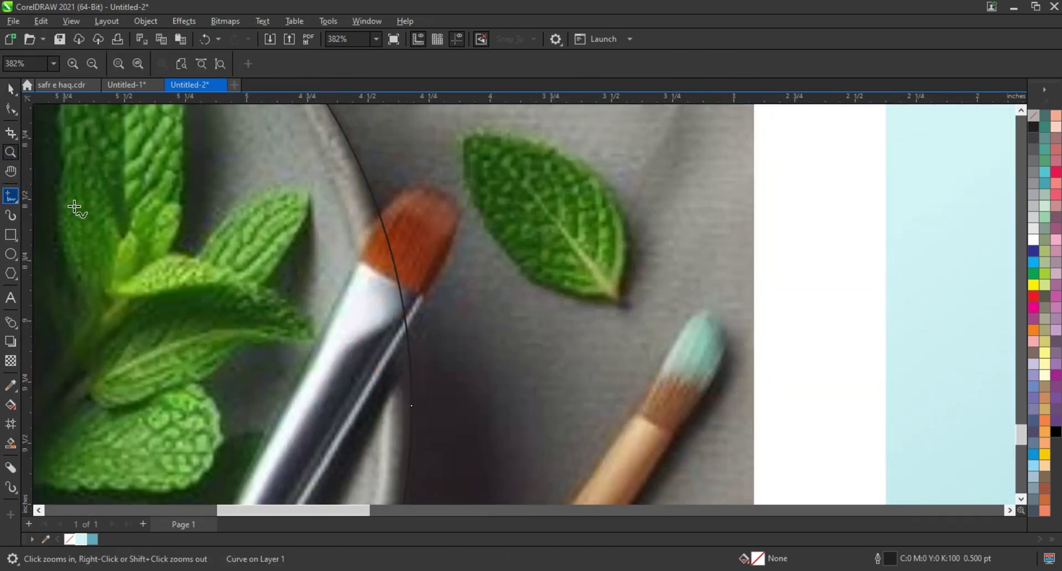
click(361, 256)
double_click(401, 187)
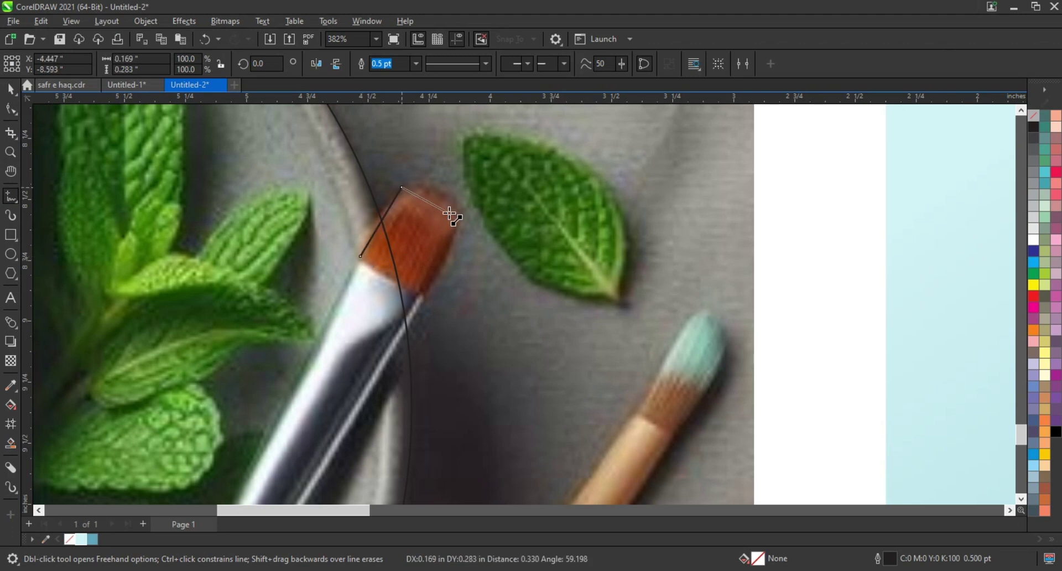
double_click(460, 216)
double_click(396, 352)
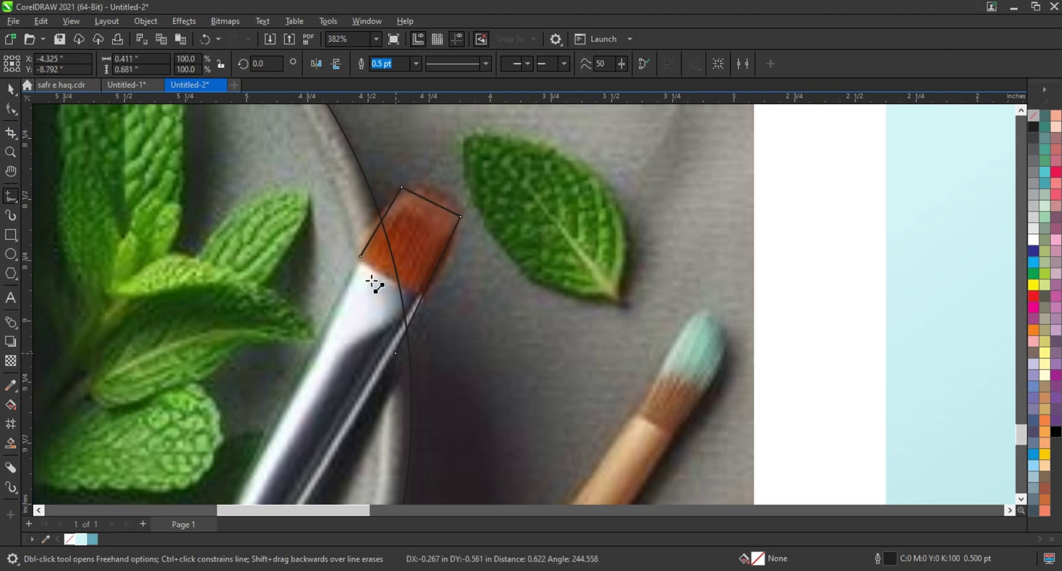
click(361, 256)
Curve the segments of the brush-tip outline with the Shape tool so that it follows the rounded bristles.
click(11, 109)
drag(186, 148, 471, 388)
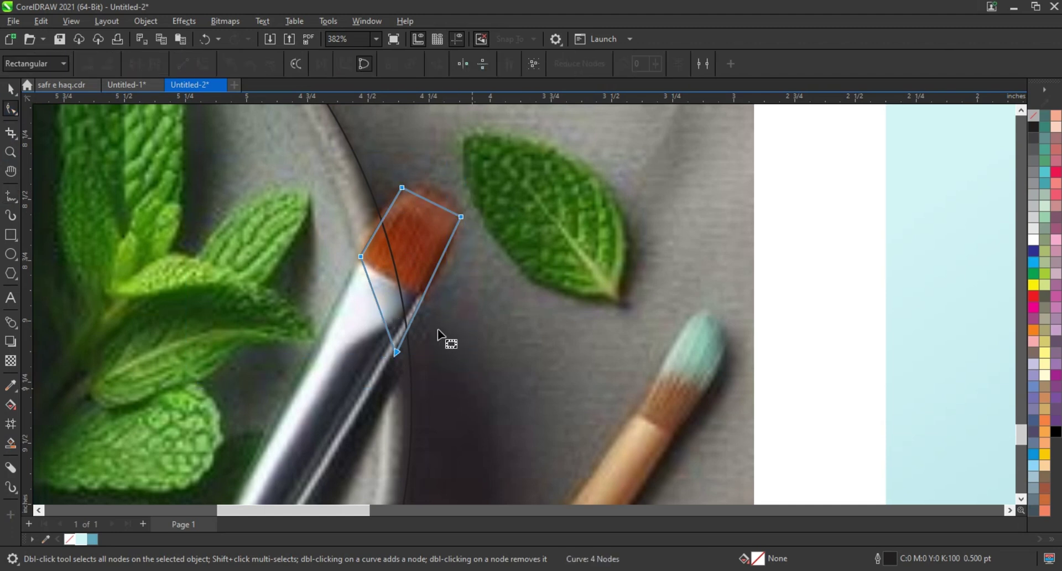
click(436, 277)
click(396, 352)
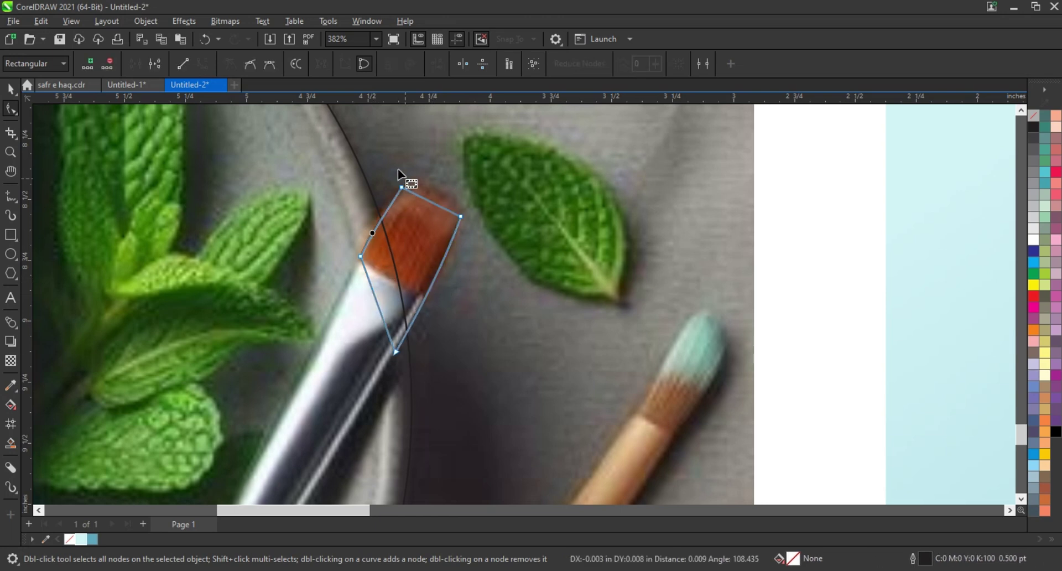
click(402, 188)
drag(420, 197, 418, 177)
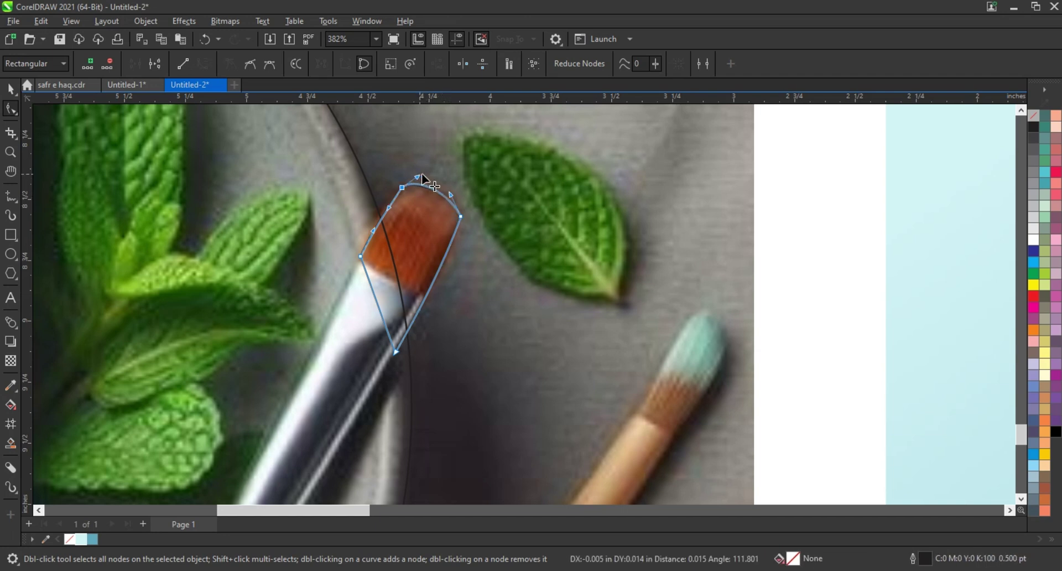
Weld the brush-tip outline to the outline around the bowl and tube.
click(11, 88)
shift+click(318, 197)
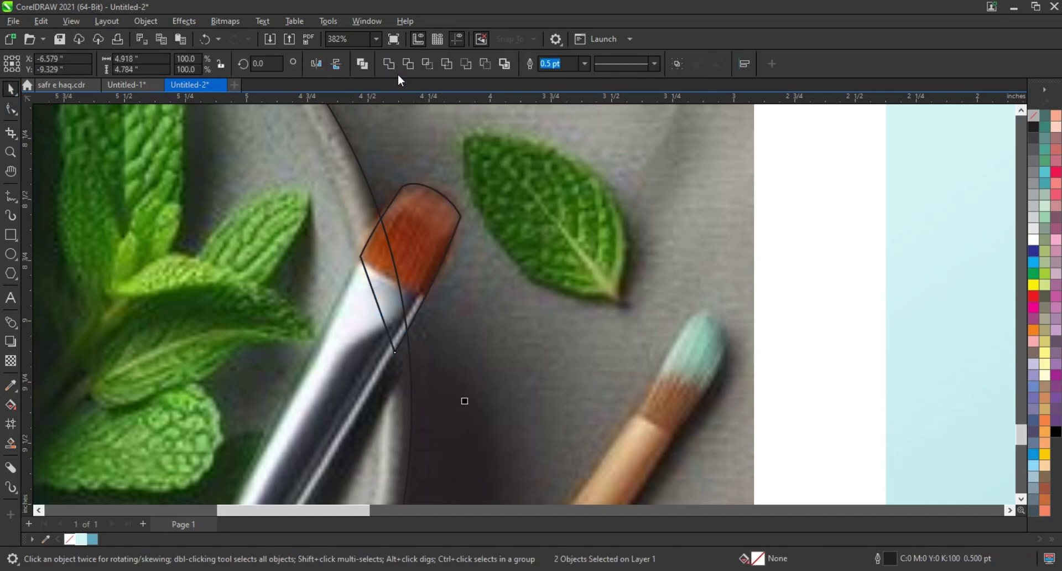
click(390, 64)
scroll(548, 242, down, 8)
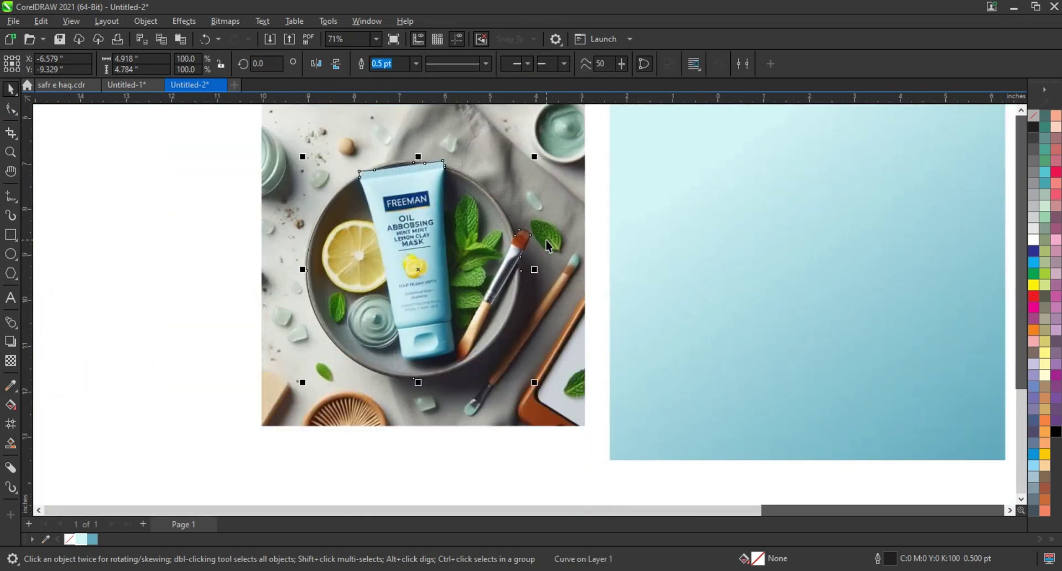
scroll(547, 245, down, 2)
click(221, 284)
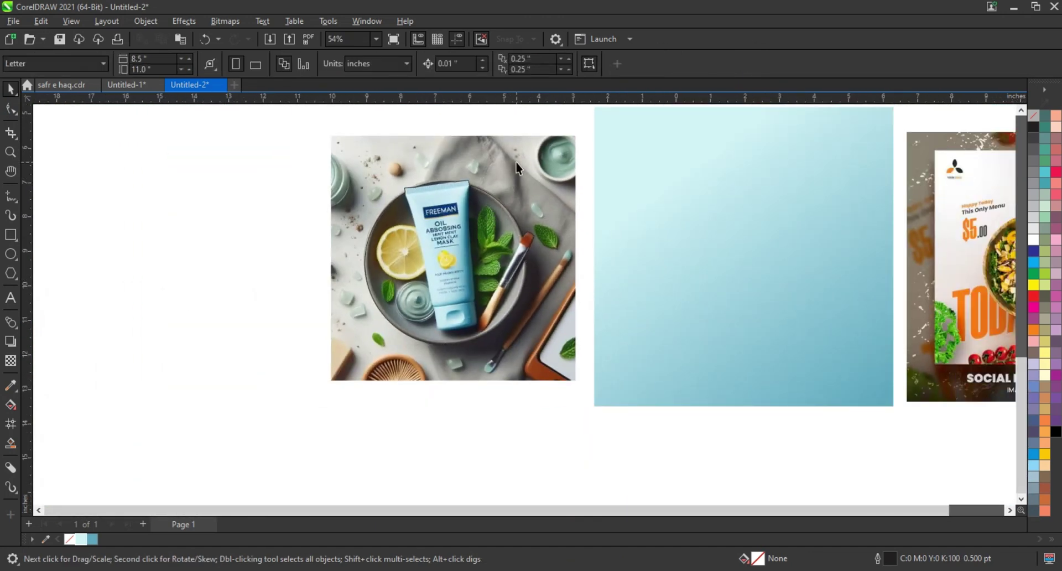
Place a duplicate of the product photo beside the original, away from the gradient square.
click(515, 161)
drag(516, 161, 278, 172)
right_click(278, 172)
PowerClip the original product photo inside the welded bowl outline and remove the outline colour.
click(554, 164)
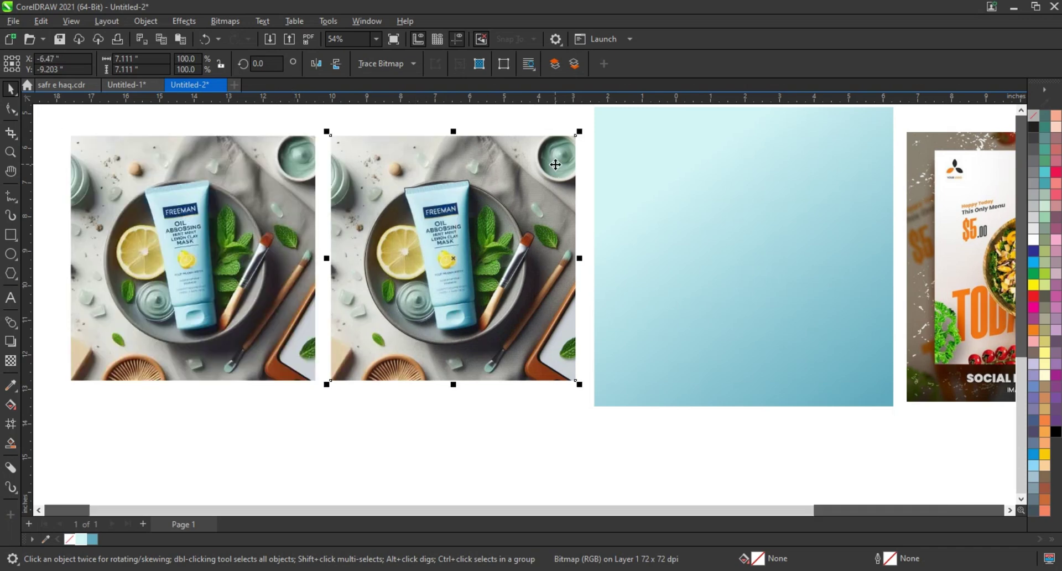
right_click(555, 164)
click(493, 268)
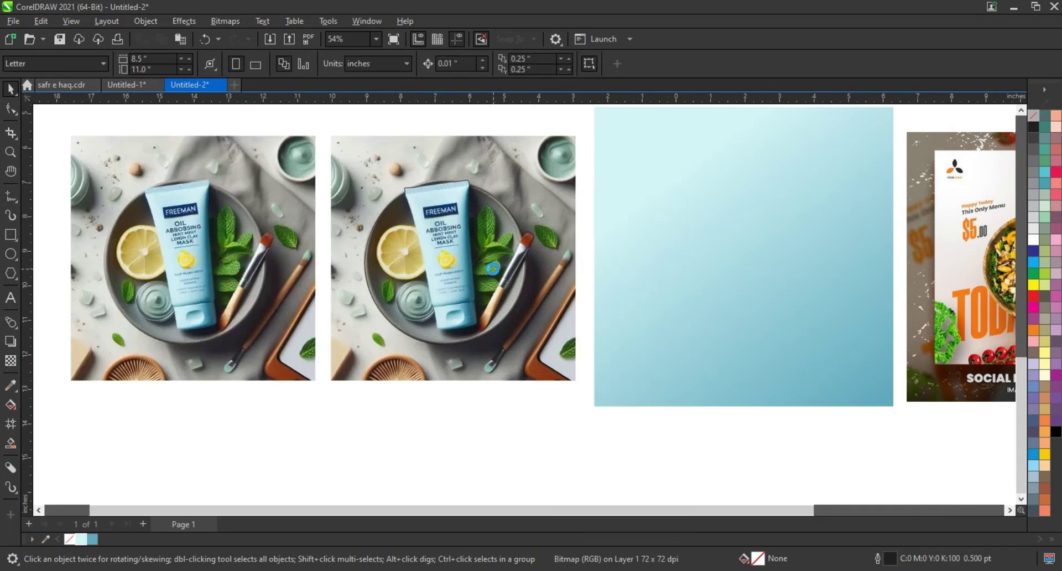
right_click(1033, 116)
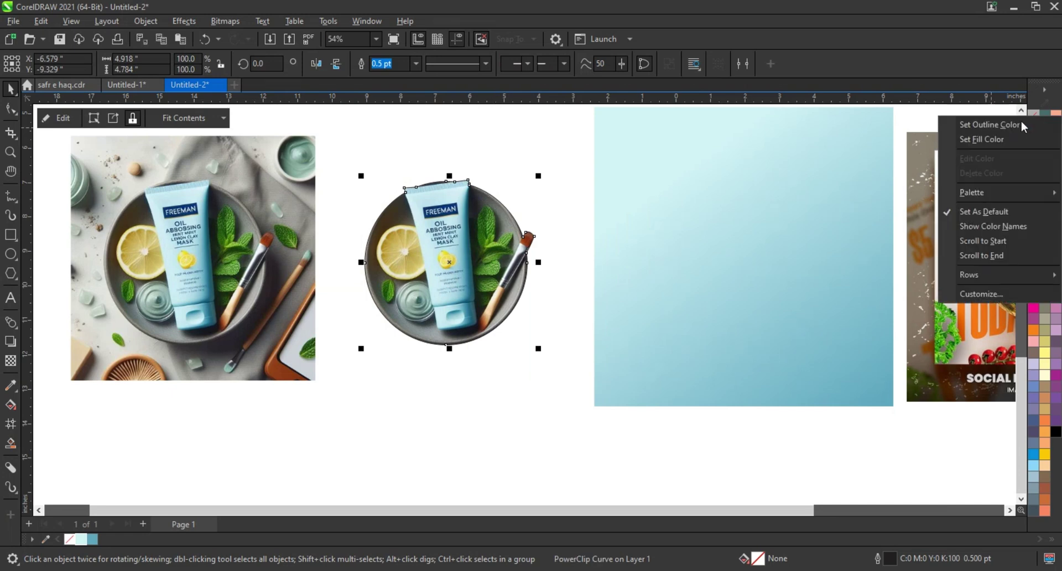
click(993, 127)
click(386, 395)
scroll(334, 230, down, 1)
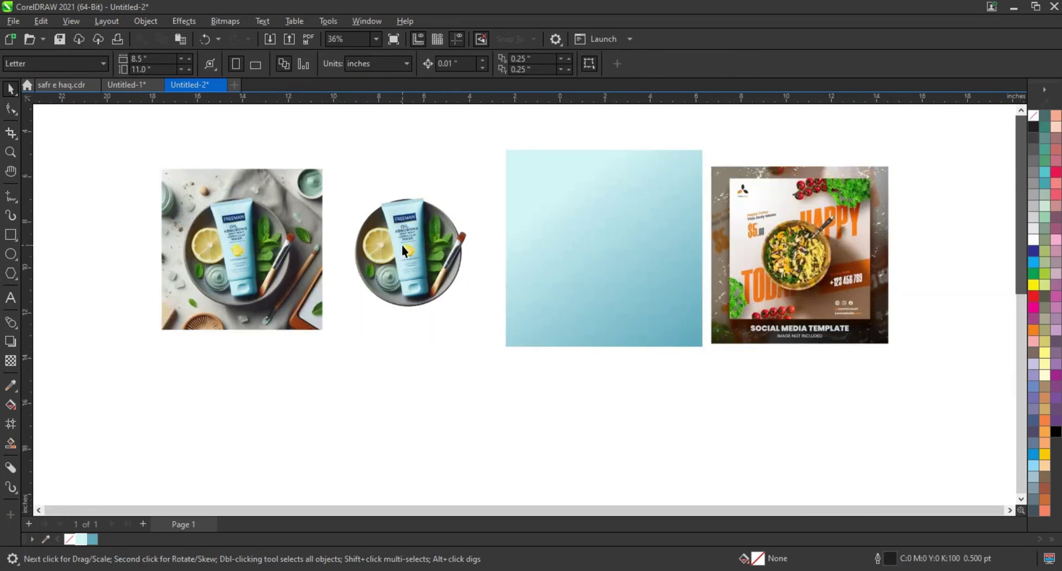
Centre the bowl cut-out horizontally on the gradient square.
click(401, 245)
shift+click(567, 303)
key(c)
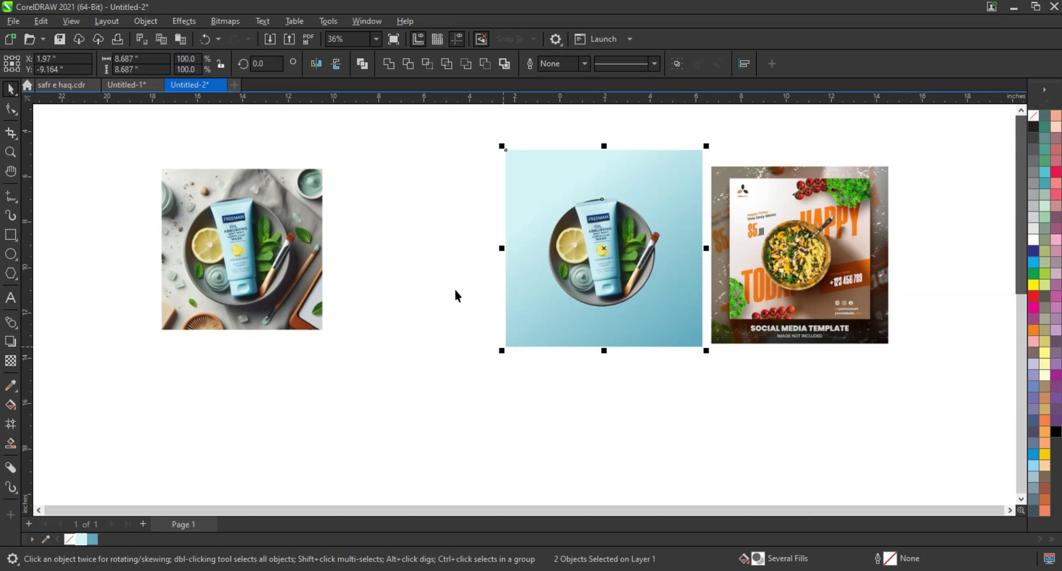
click(73, 202)
Scale the bowl cut-out to 93%, about 4.58 by 4.45 inches, keeping it centred in place.
click(9, 154)
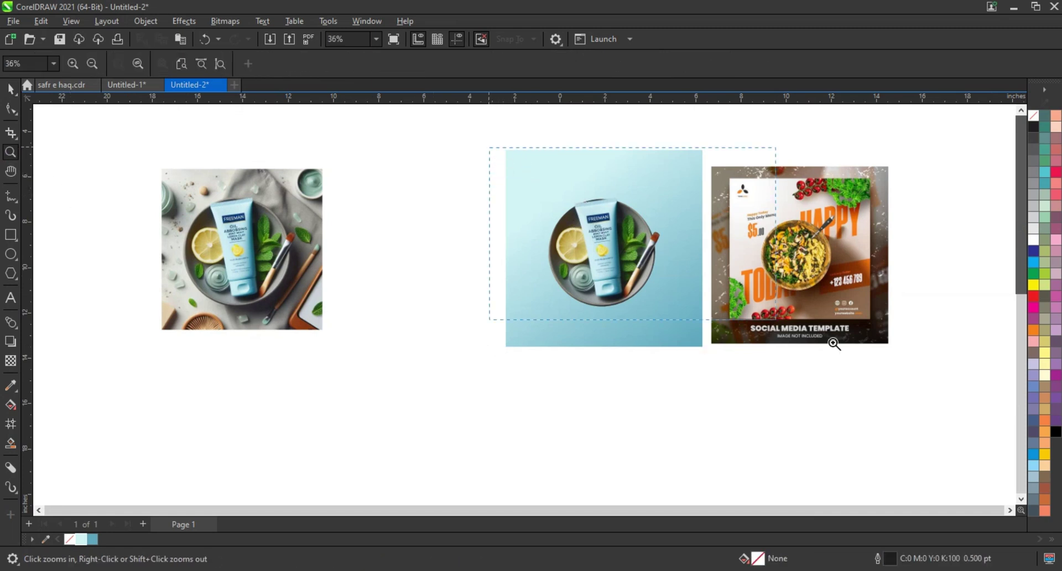
drag(920, 362, 920, 362)
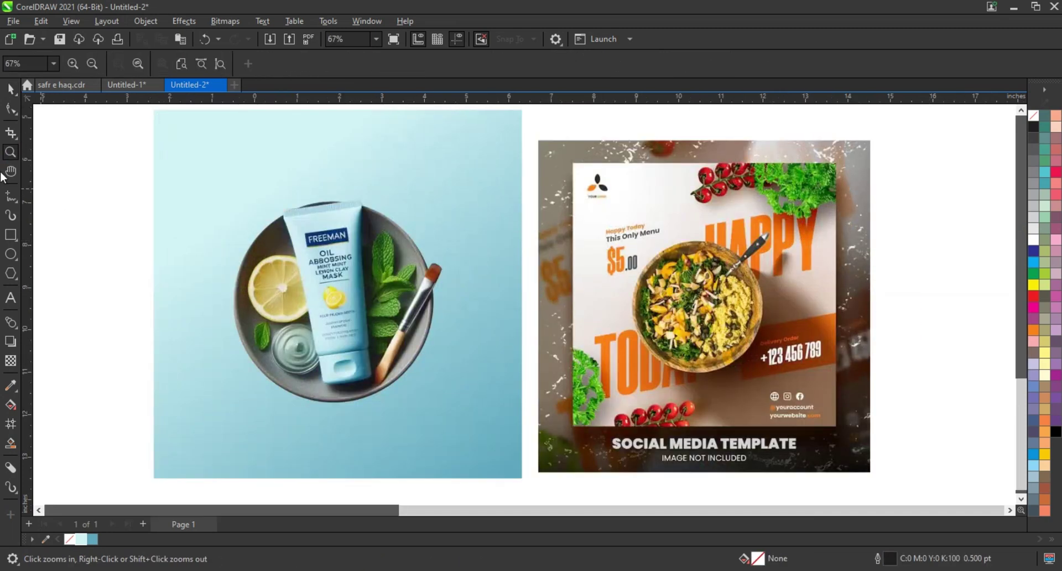
key(space)
click(325, 277)
drag(446, 405, 438, 406)
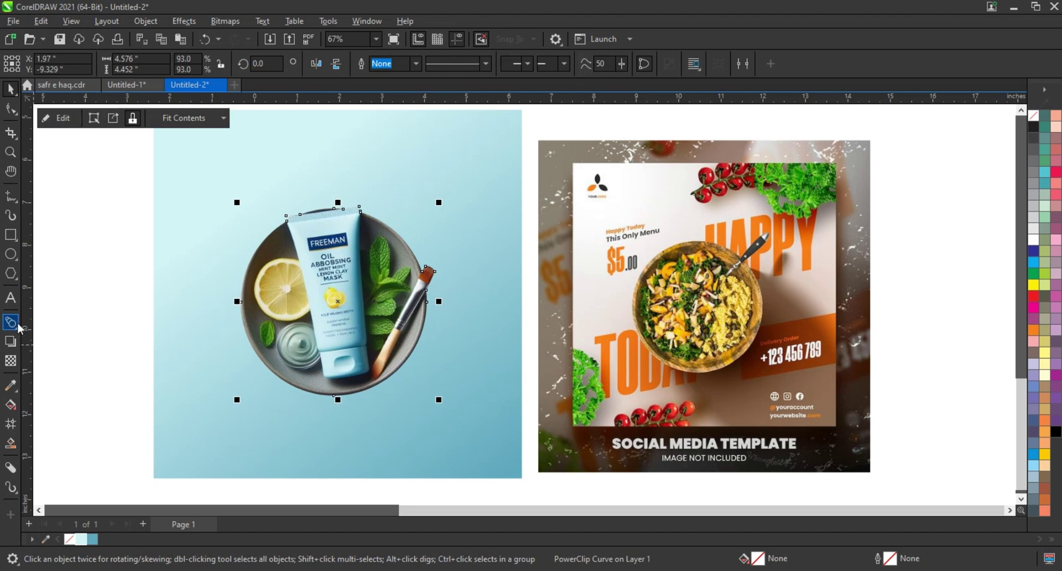
Add a Multiply drop shadow to the bowl, offset about 0.787 by -1.274 inches, with 53 opacity and 15 feathering.
click(11, 341)
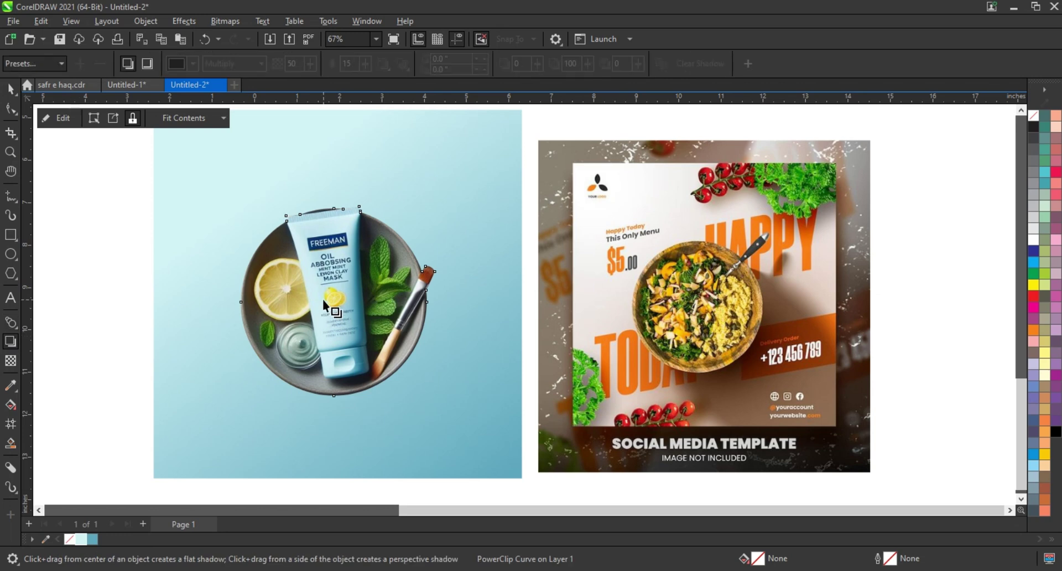
drag(323, 300, 425, 454)
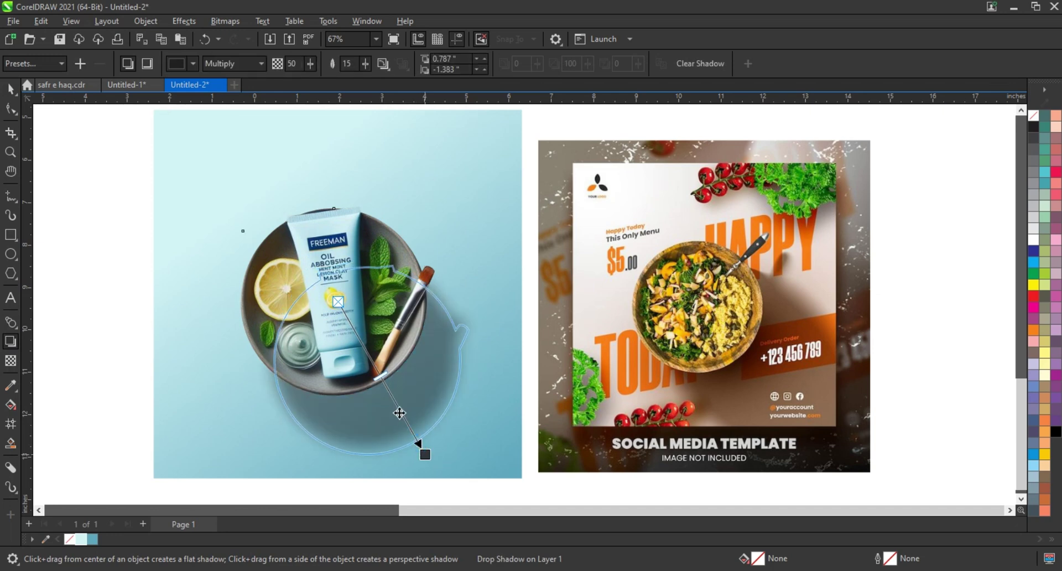
drag(381, 375, 389, 389)
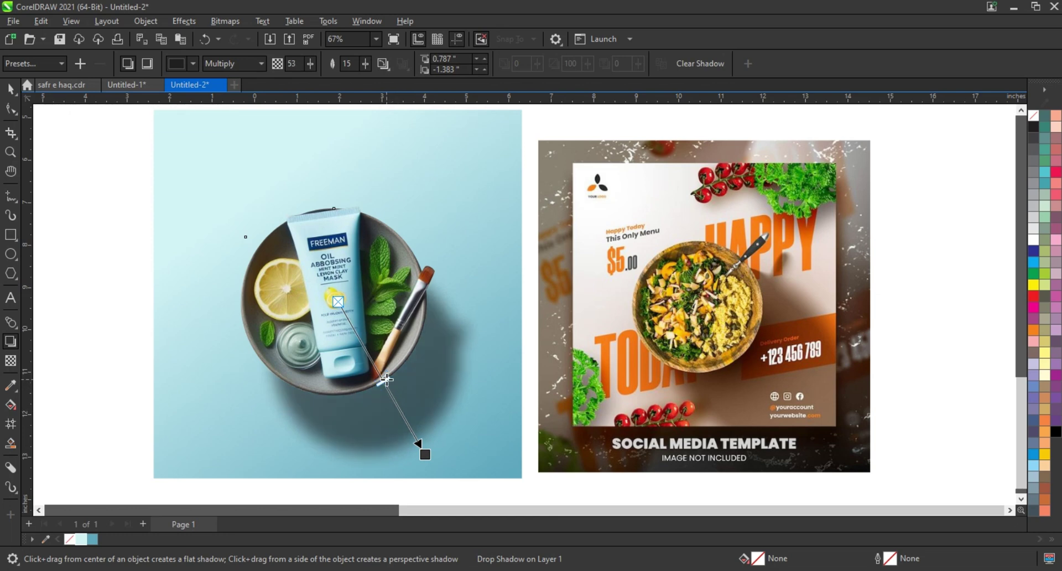
mouse_move(425, 454)
mouse_down()
mouse_move(423, 443)
mouse_move(430, 449)
mouse_up()
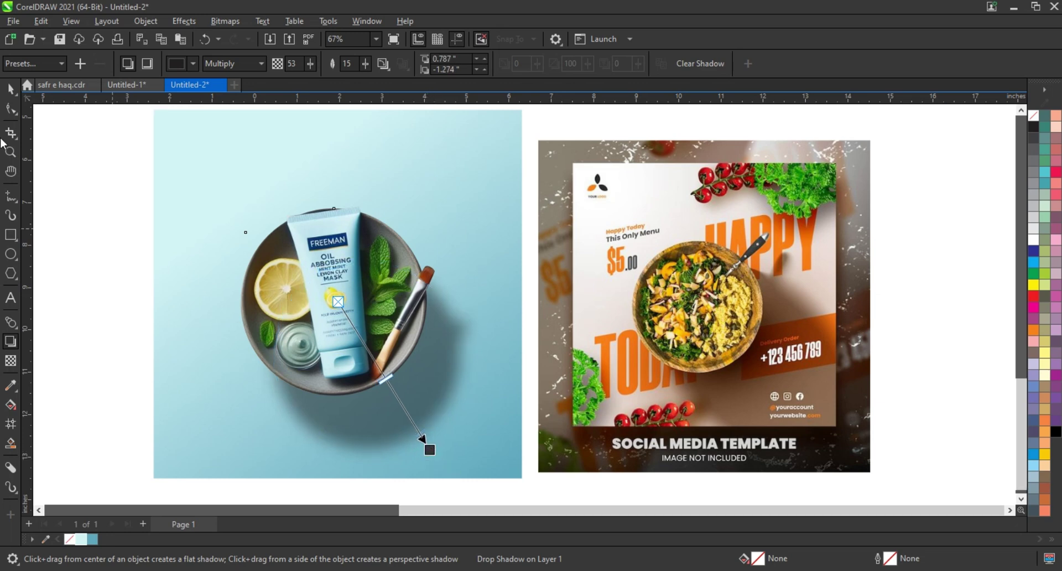
click(8, 90)
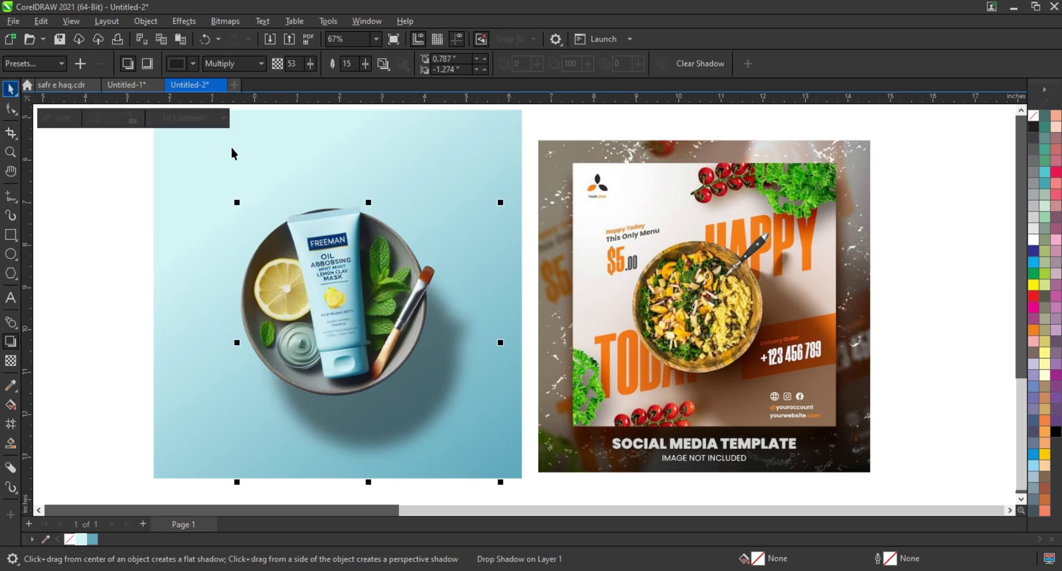
Break the drop shadow apart from the bowl cut-out.
click(139, 24)
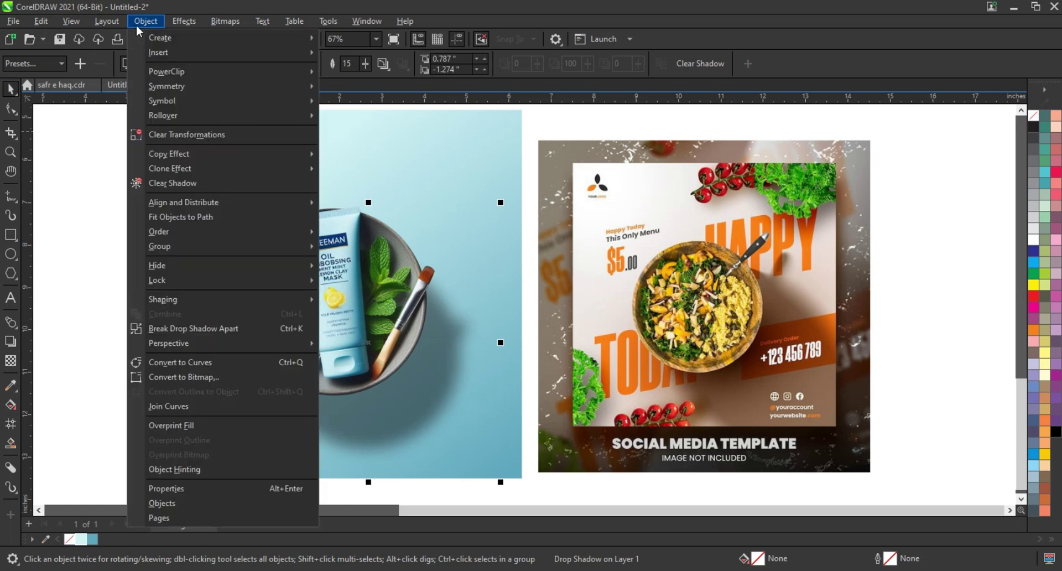
click(185, 327)
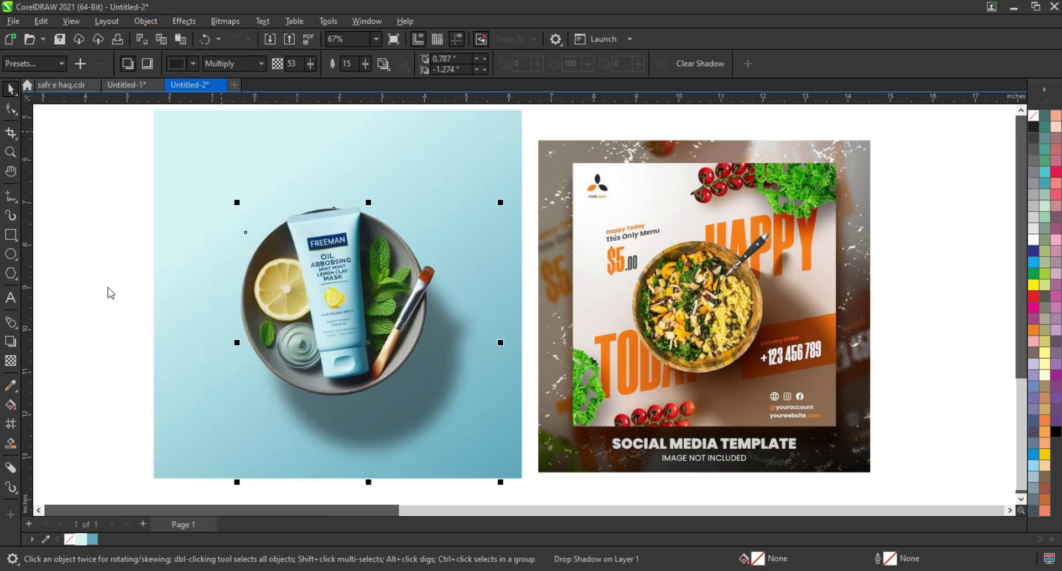
click(106, 284)
Stretch the detached shadow vertically to about 9.86 inches high.
click(389, 405)
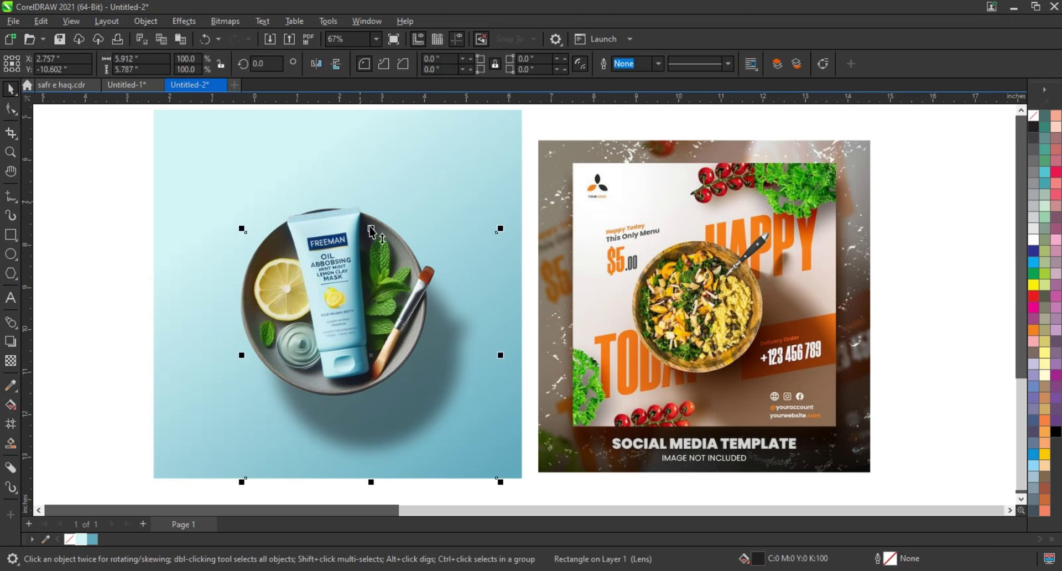
drag(370, 229, 367, 141)
scroll(422, 303, down, 1)
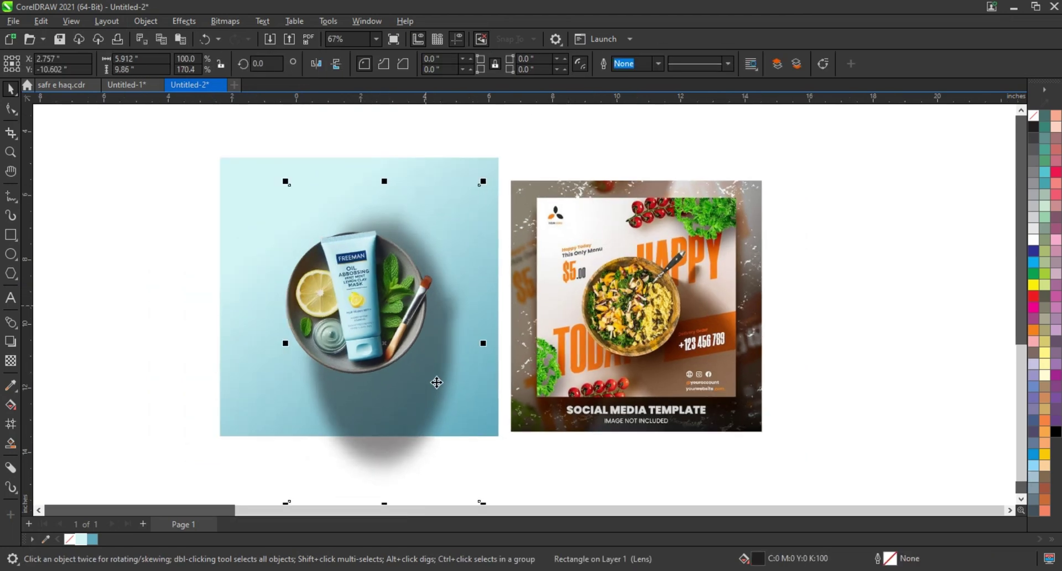
Rotate the shadow about 40.2 degrees, enlarge it to 103.5% by 176.3%, and position it diagonally behind the bowl.
click(437, 382)
drag(482, 503, 529, 391)
drag(459, 441, 474, 456)
drag(581, 177, 589, 170)
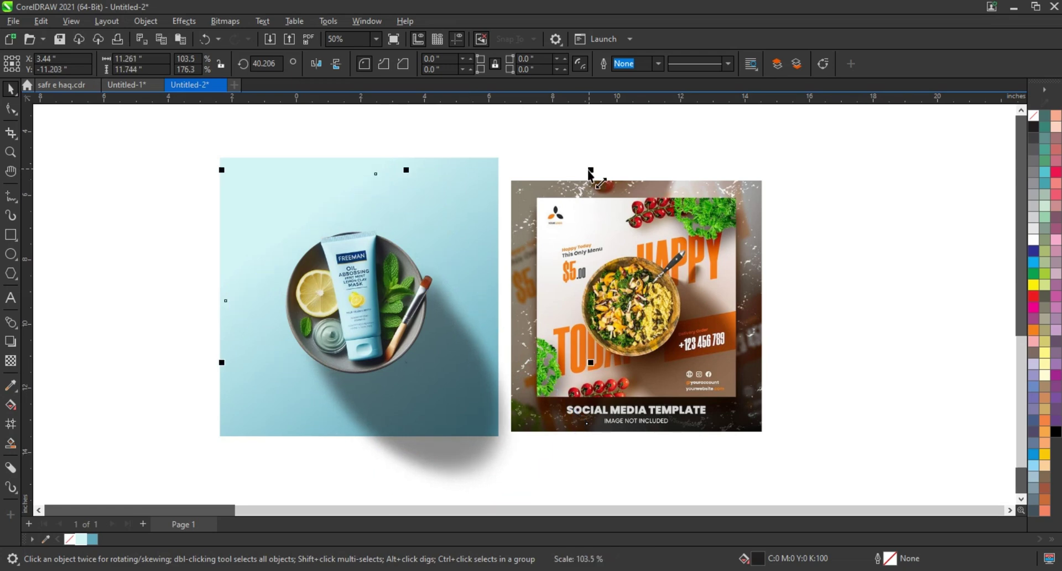
drag(438, 401, 432, 383)
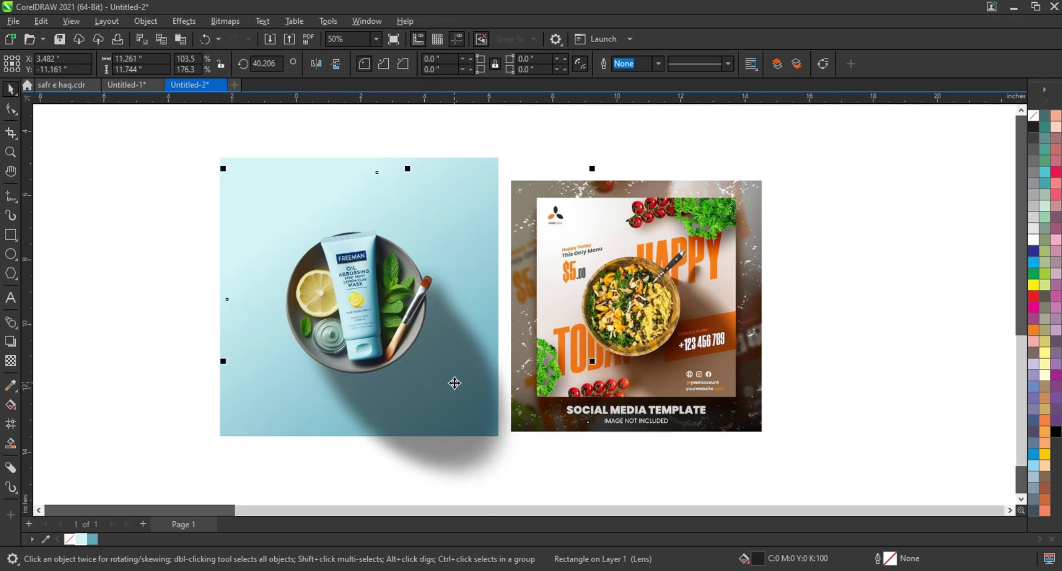
click(958, 368)
Create a symmetry group from the long shadow and finish editing the symmetry.
click(457, 423)
right_click(458, 423)
click(418, 203)
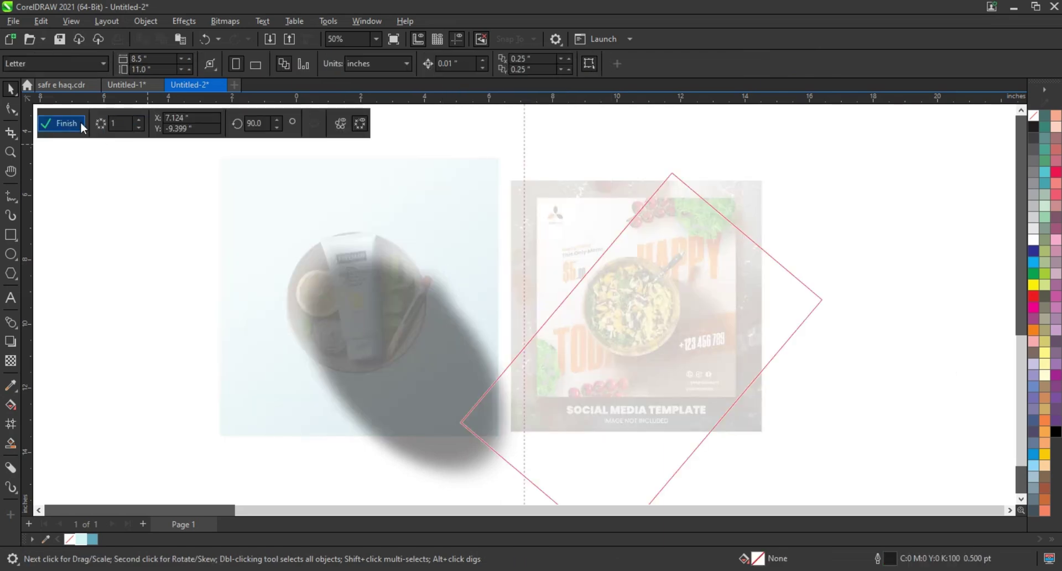
click(81, 122)
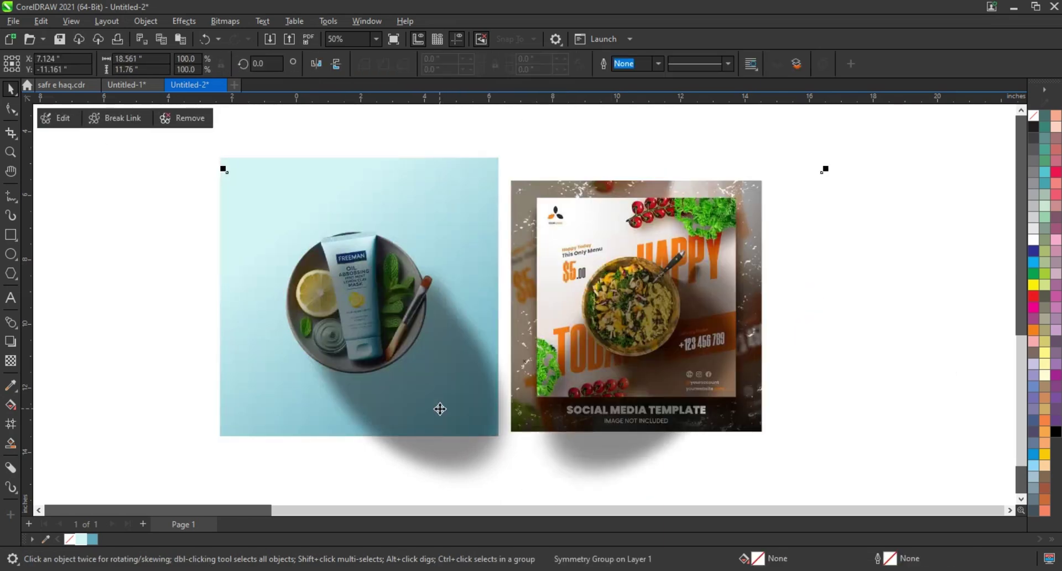
PowerClip the shadow's symmetry group inside the gradient square.
right_click(440, 409)
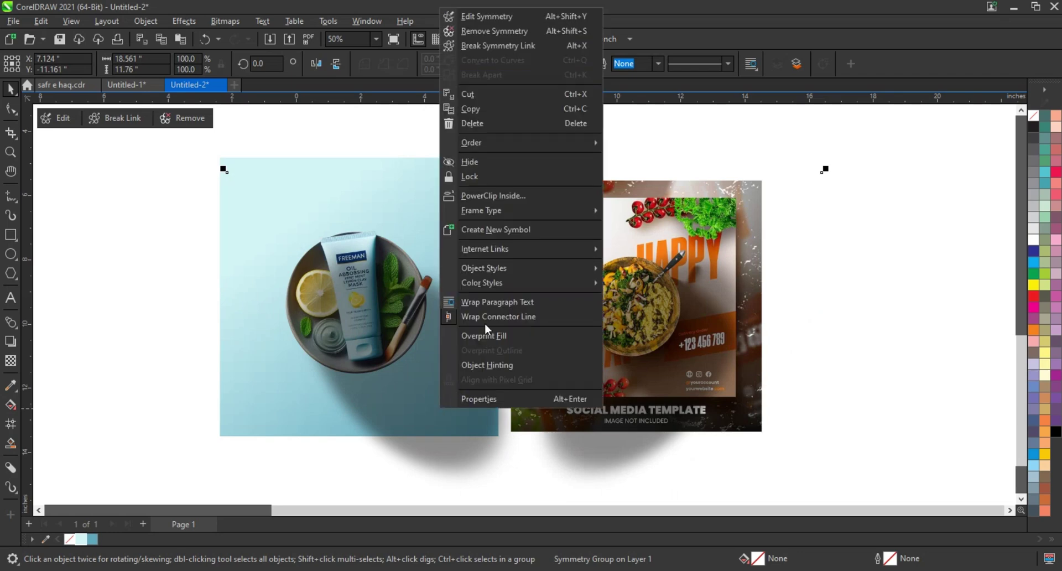
click(498, 197)
click(230, 160)
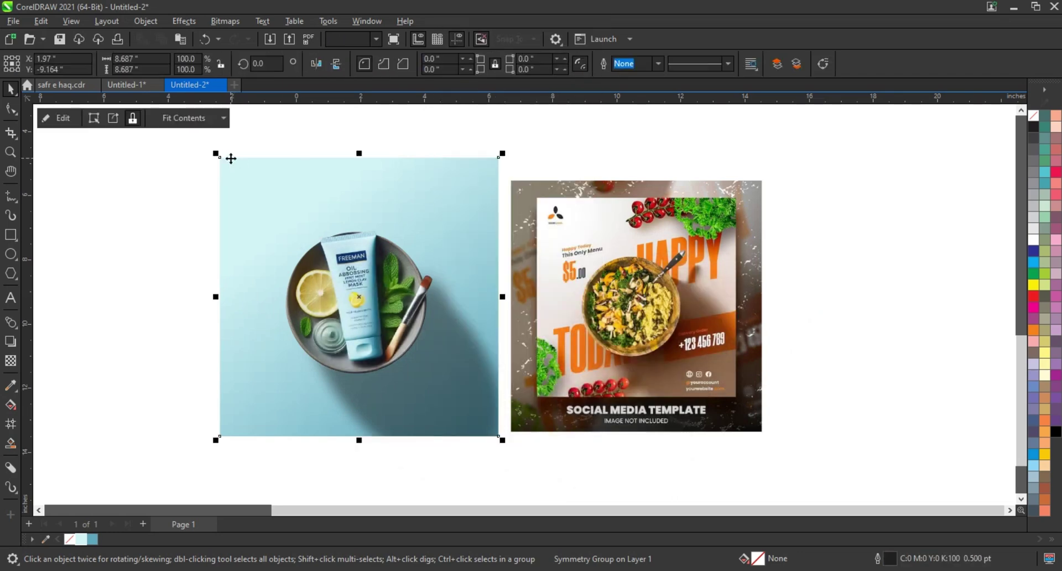
click(161, 242)
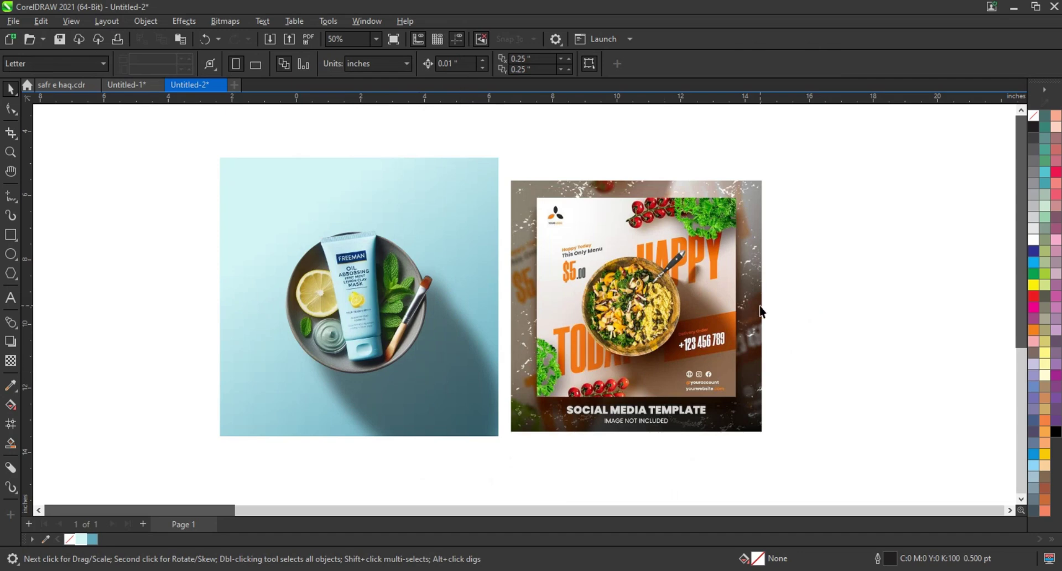
scroll(761, 312, down, 2)
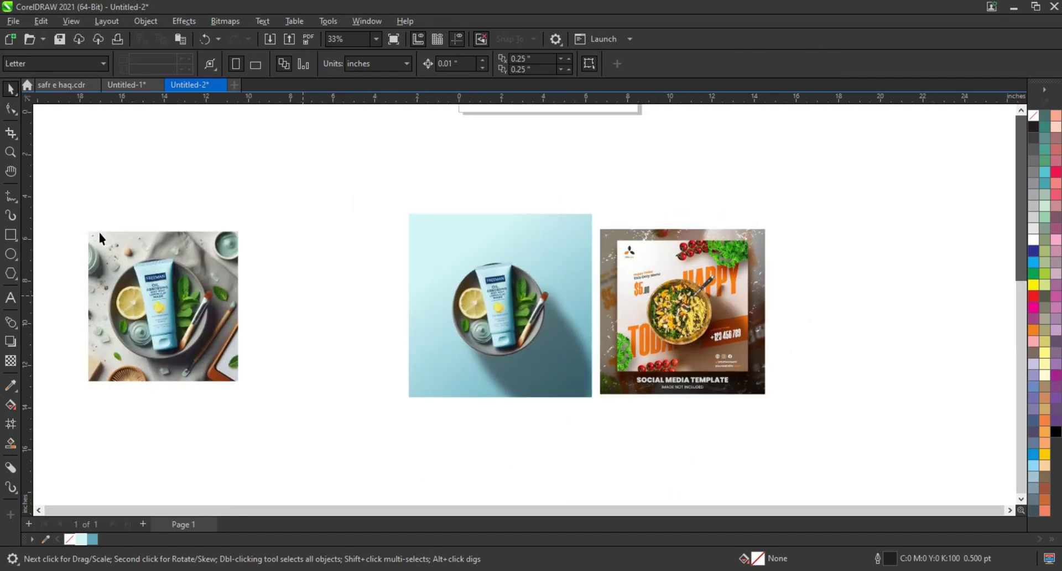
Draw an ellipse about 1.47 by 1.40 inches over the lemon slice in the original photo.
click(10, 152)
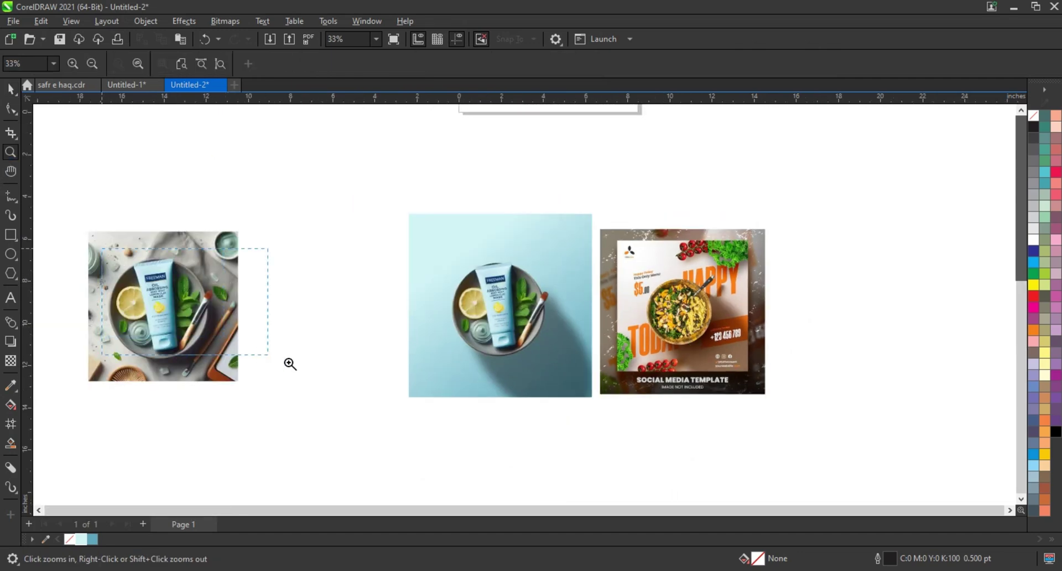
drag(290, 363, 289, 365)
click(457, 387)
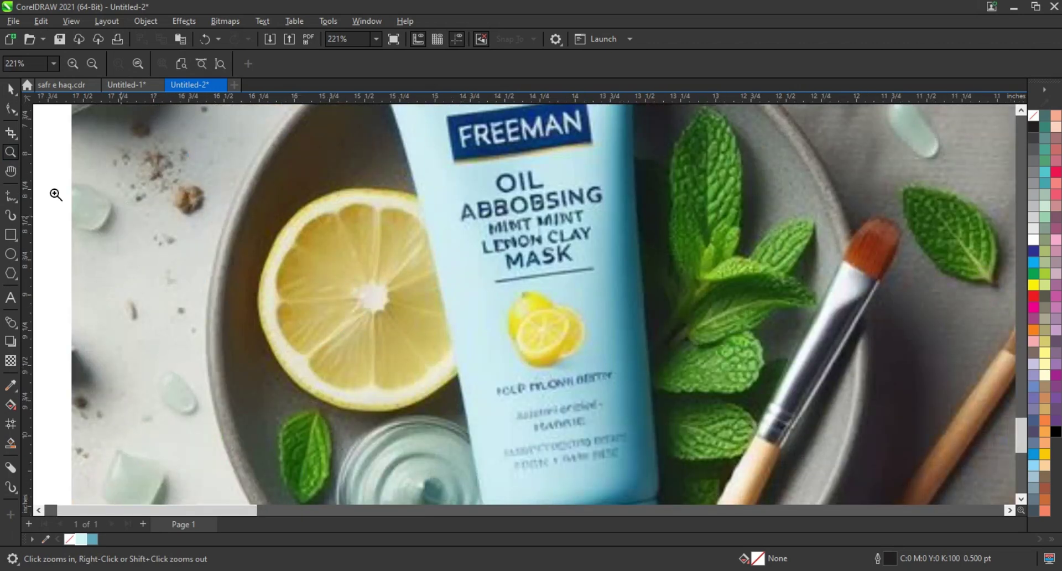
click(10, 254)
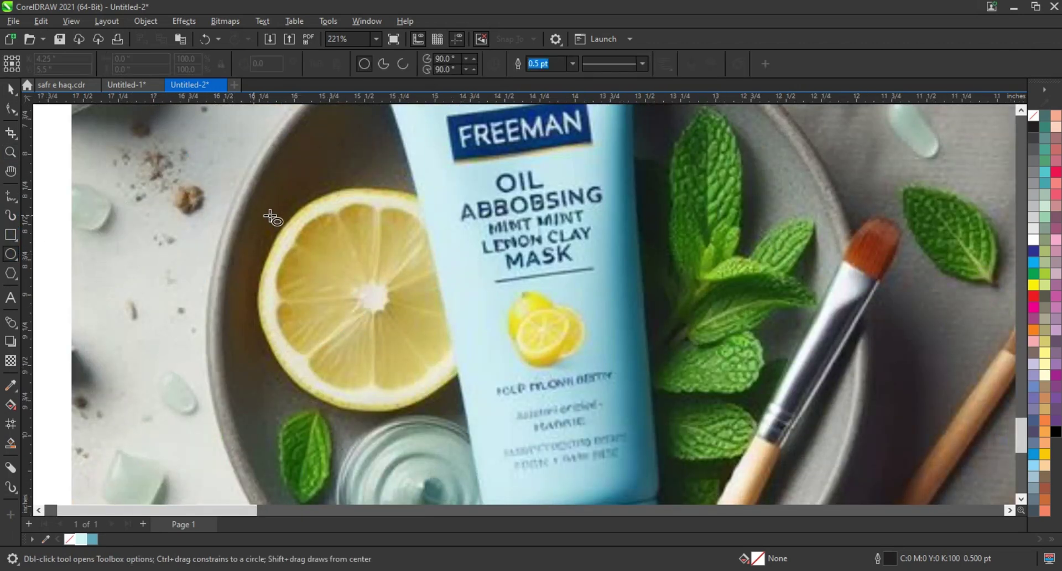
drag(267, 210, 474, 408)
Fit the ellipse to the lemon slice's edge, stretching it to about 1.51 by 1.54 inches.
click(11, 91)
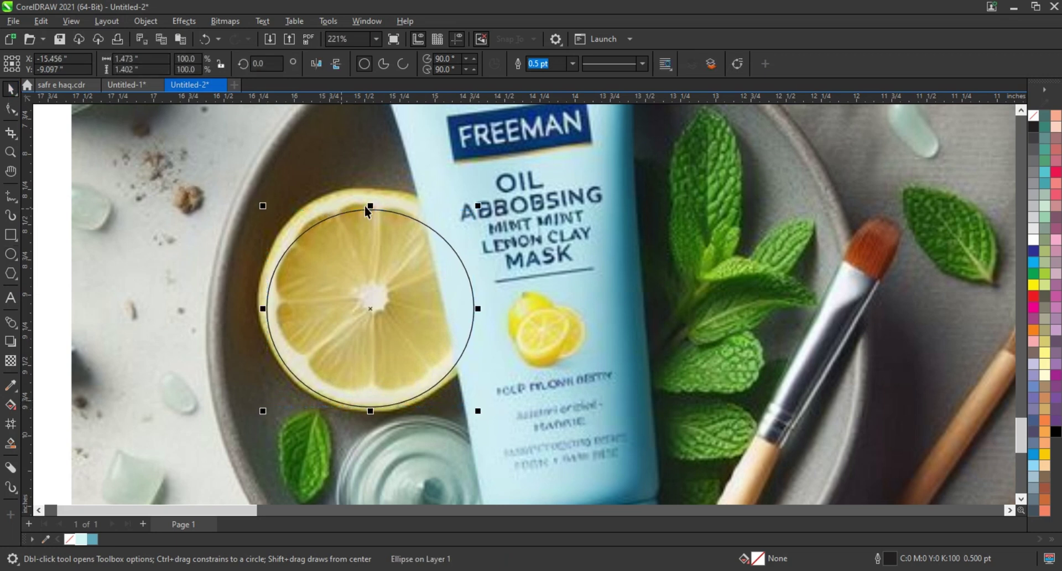
mouse_move(370, 210)
mouse_down()
mouse_move(366, 184)
mouse_move(378, 209)
mouse_up()
click(365, 183)
click(381, 187)
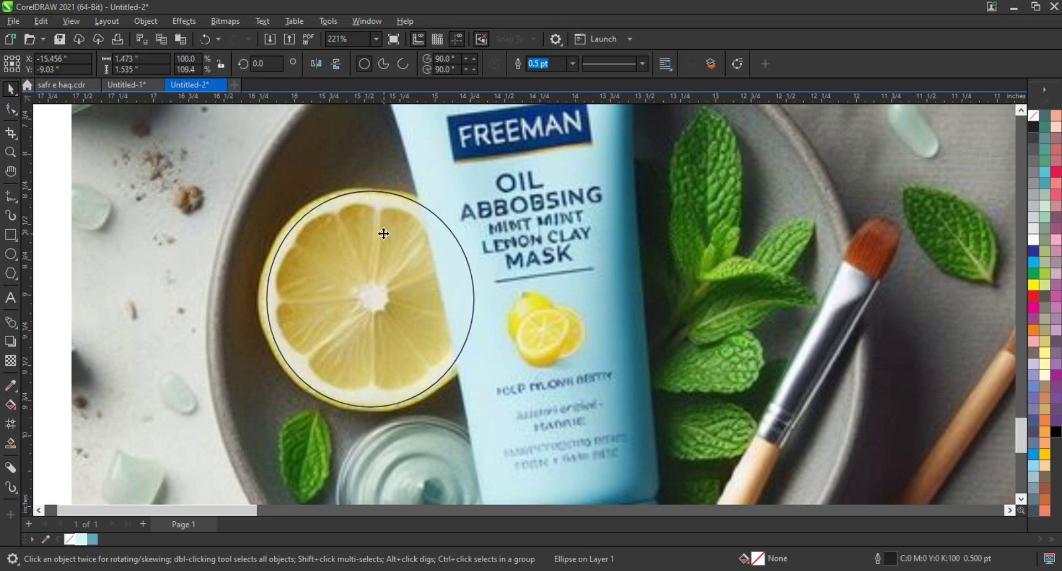
drag(475, 300, 479, 299)
Draw a circle about 1.56 inches across and align it with the cut-off jar at the photo's left edge.
scroll(332, 252, down, 2)
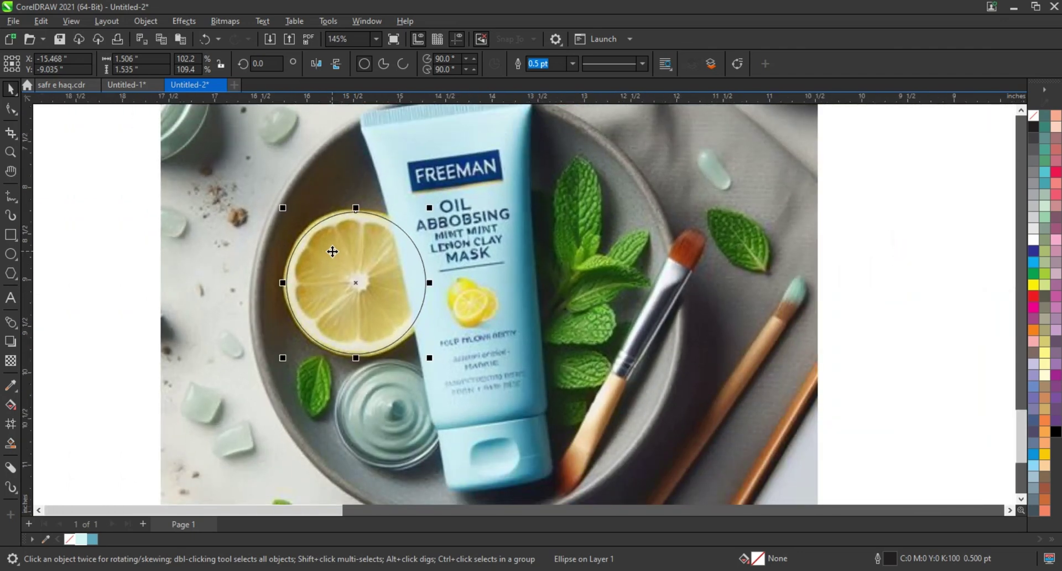
click(10, 152)
scroll(443, 276, down, 3)
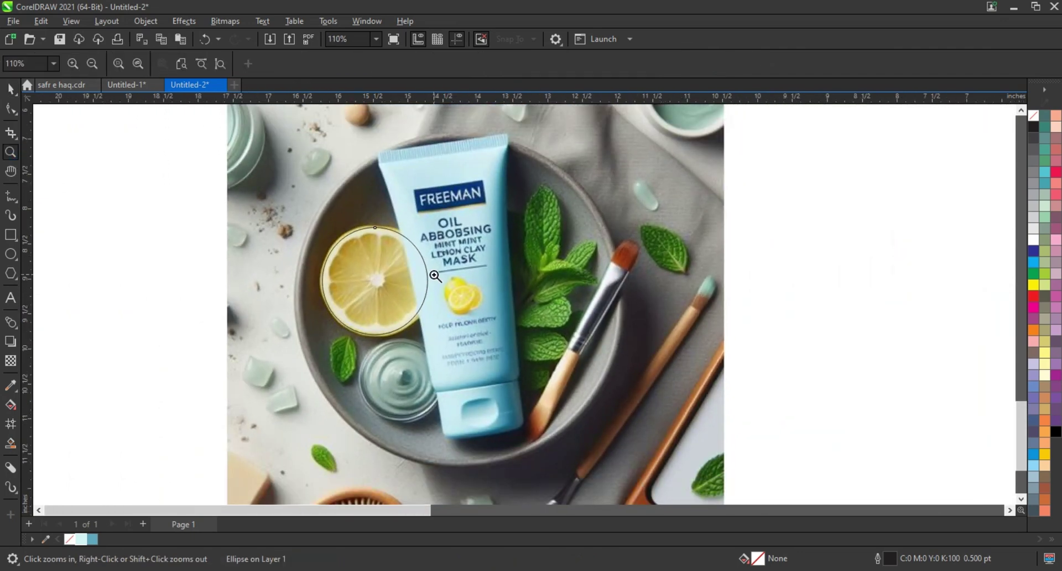
drag(225, 108, 403, 237)
click(10, 254)
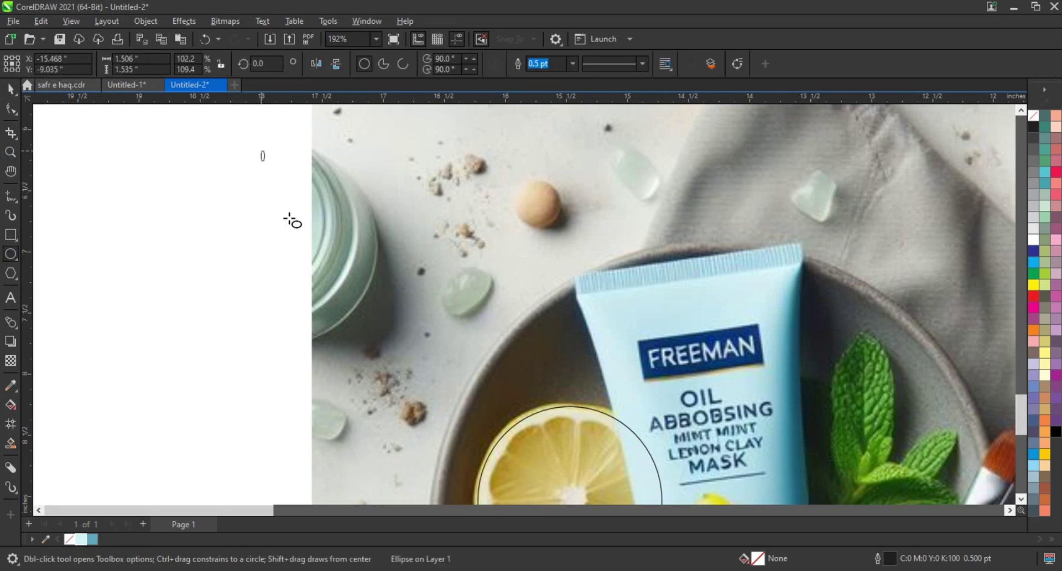
drag(257, 146, 454, 345)
click(10, 88)
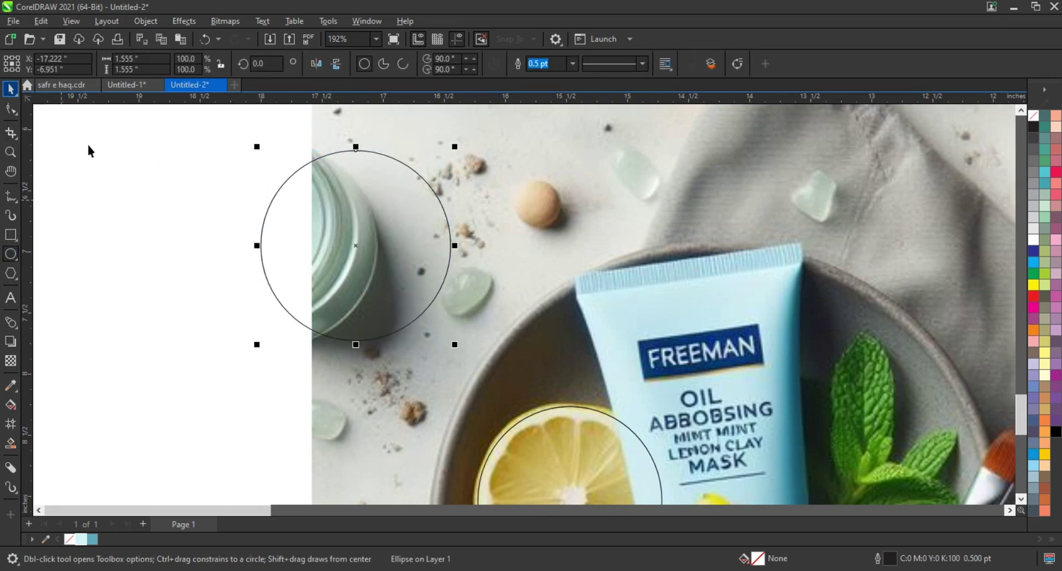
drag(339, 239, 266, 234)
Copy the jar circle onto the cream bowl in the photo's upper-right corner and fit it to about 1.50 inches across.
scroll(121, 271, down, 3)
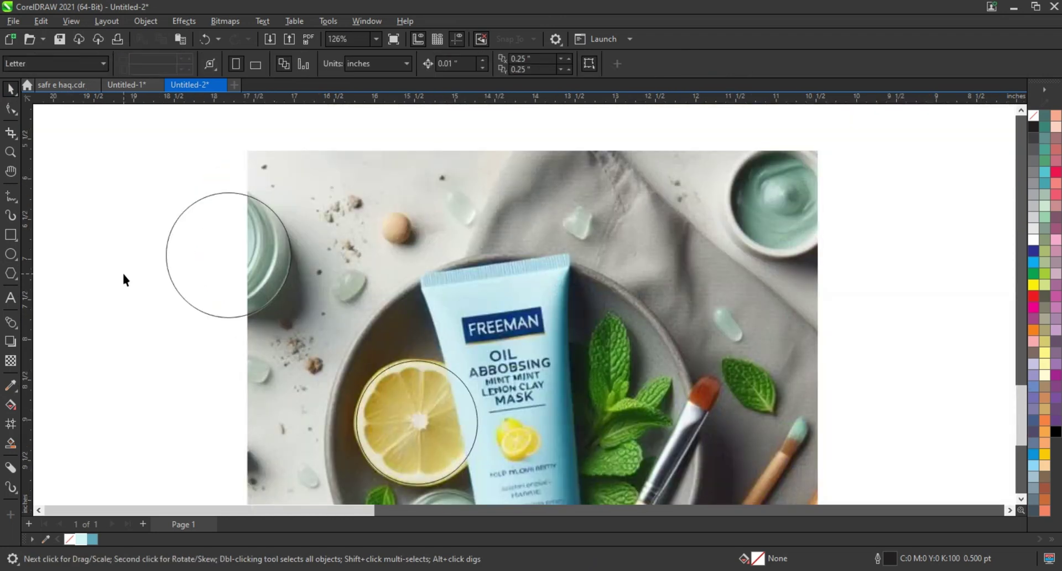
drag(553, 264, 696, 214)
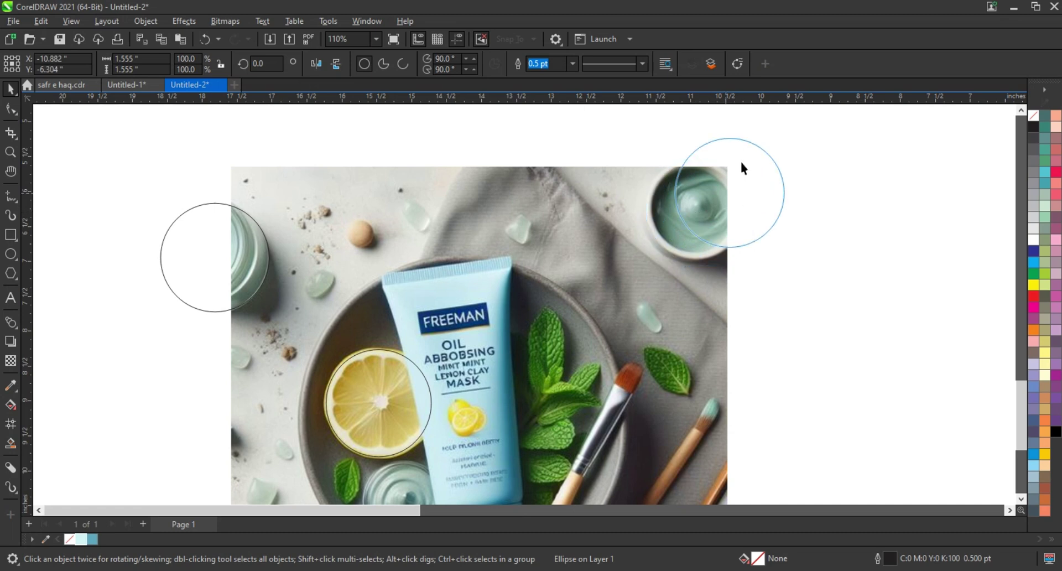
drag(757, 271, 753, 269)
click(777, 254)
scroll(420, 188, down, 1)
Draw a two-node line about 0.98 inches long from tip to stem across the loose mint leaf beside the brush.
click(412, 181)
key(shift+F2)
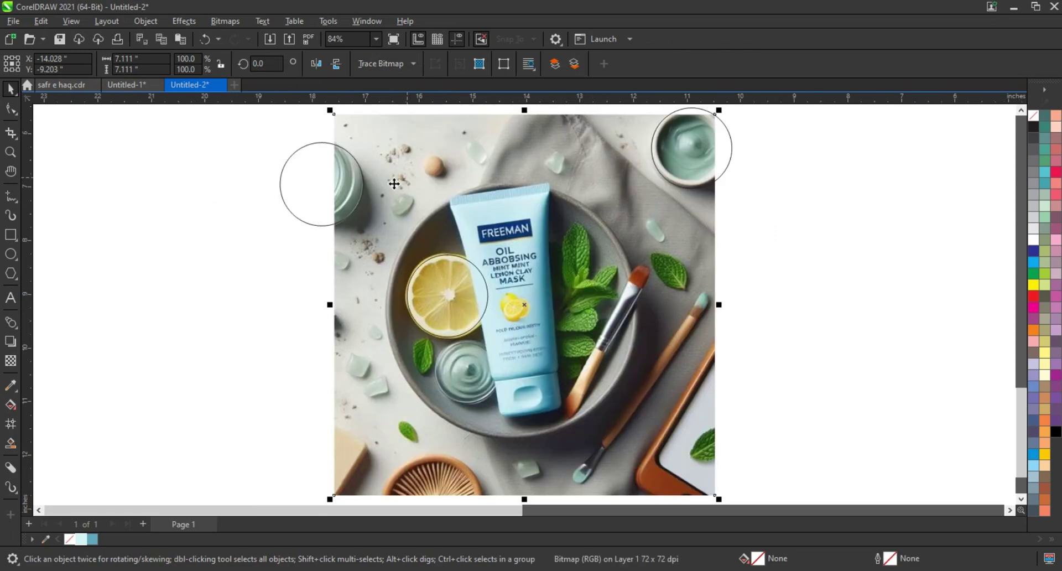
click(282, 271)
scroll(302, 267, down, 3)
click(10, 153)
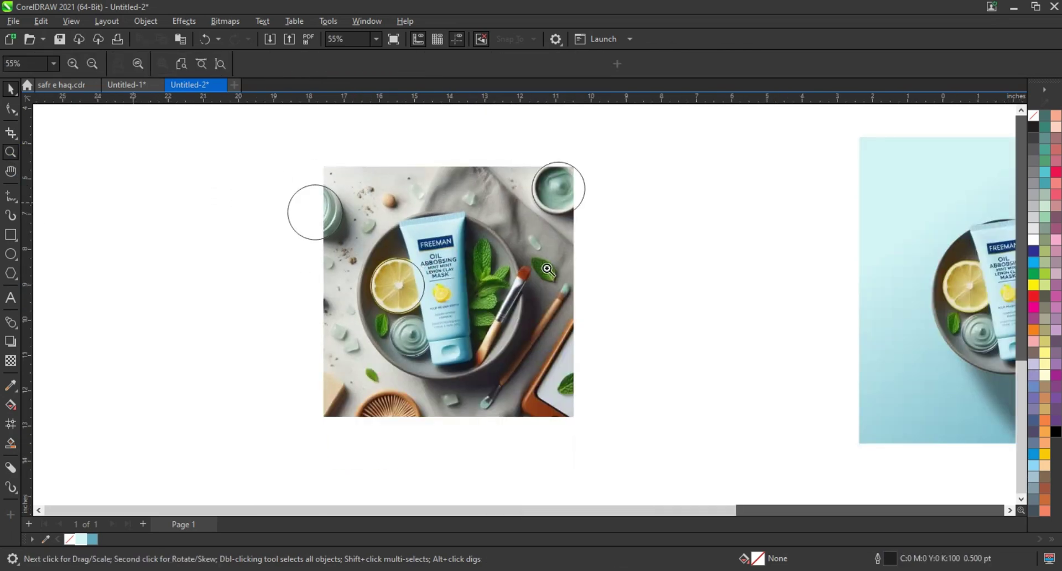
click(613, 326)
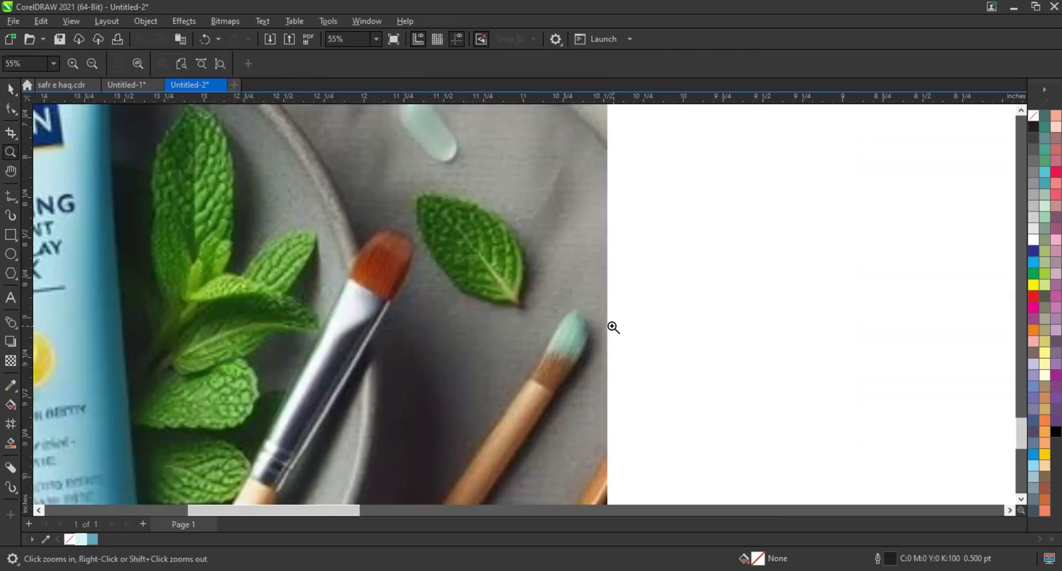
click(11, 197)
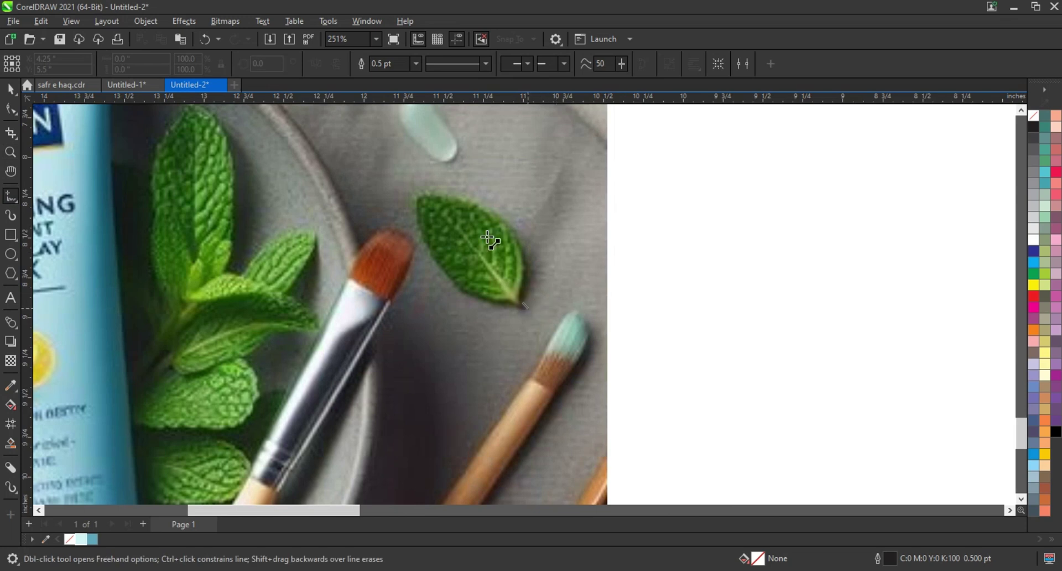
click(420, 194)
click(524, 303)
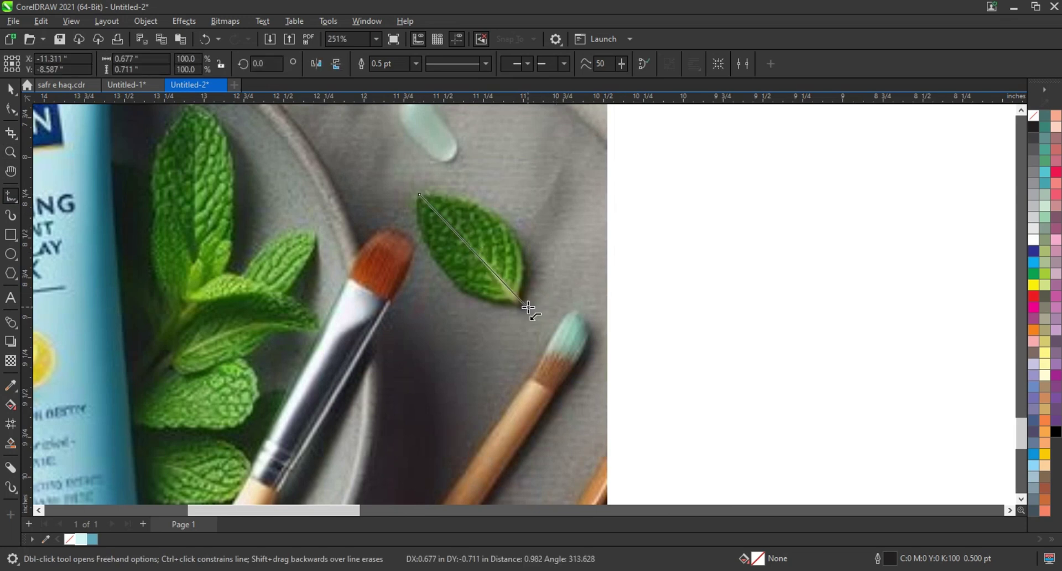
Convert the leaf line to curves and bend its two segments around the leaf's edges.
click(10, 109)
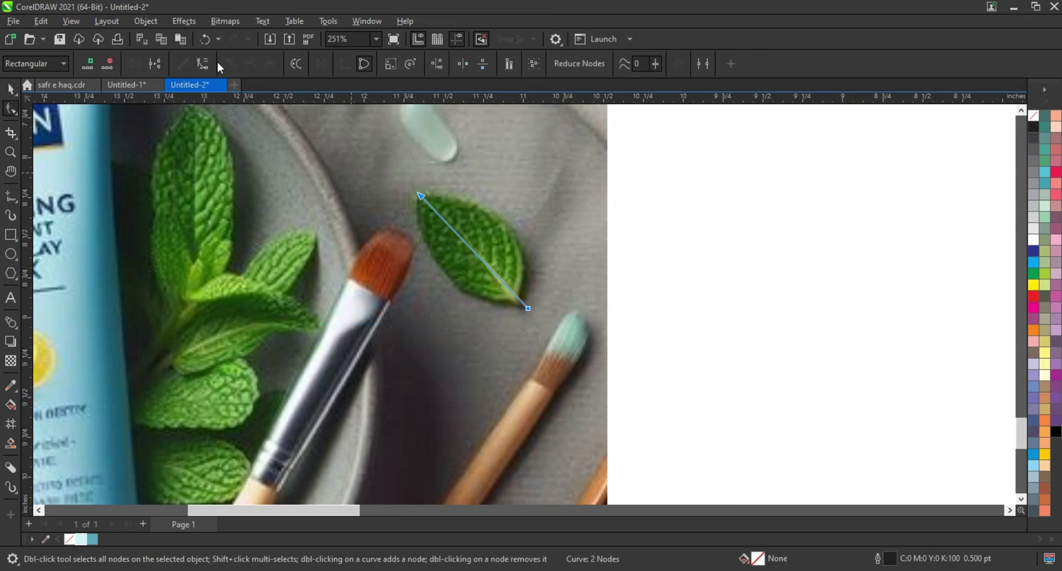
click(203, 64)
drag(463, 242, 444, 270)
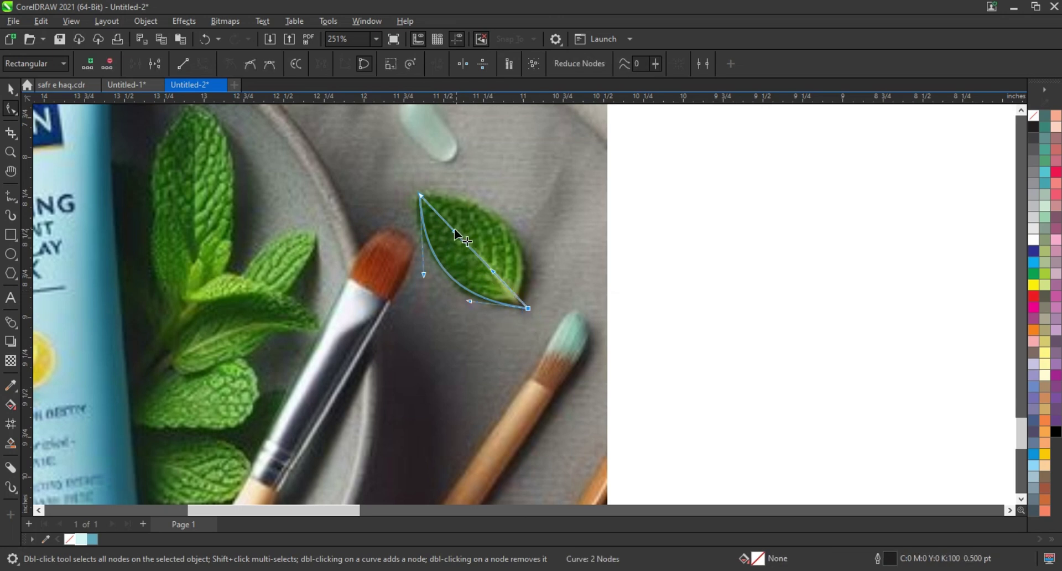
drag(455, 230, 563, 217)
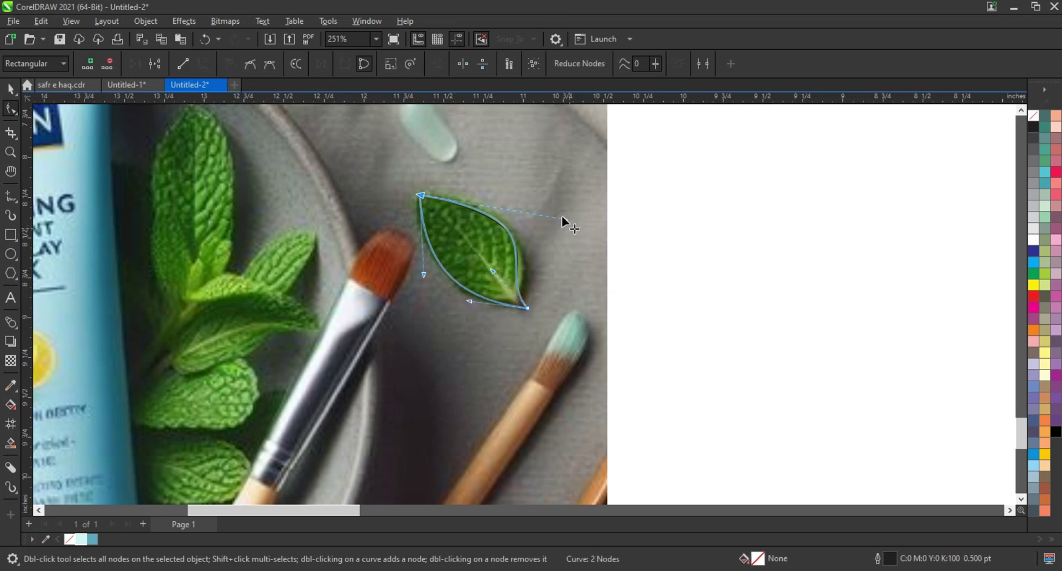
click(530, 308)
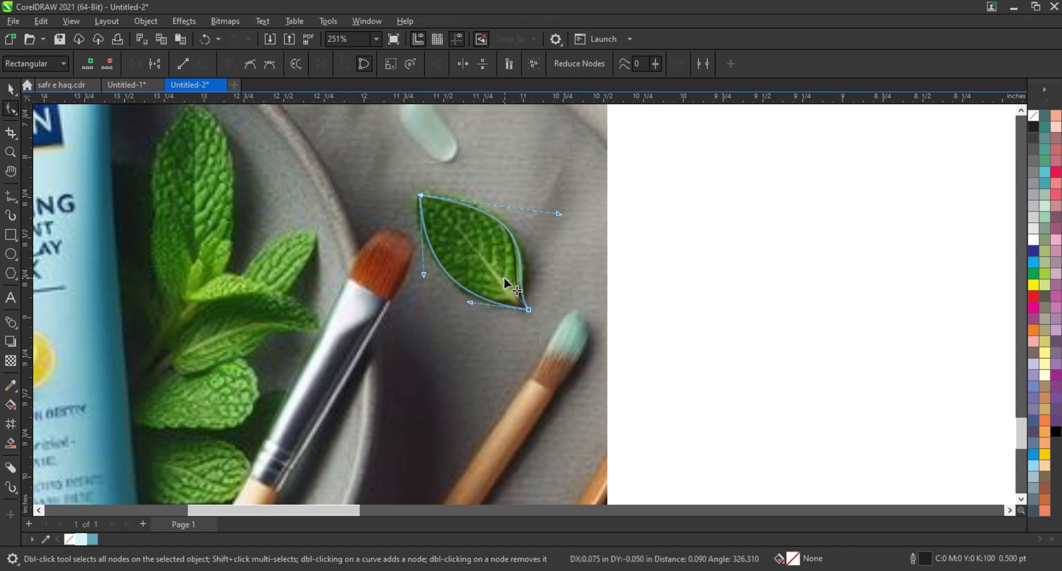
drag(423, 275, 417, 276)
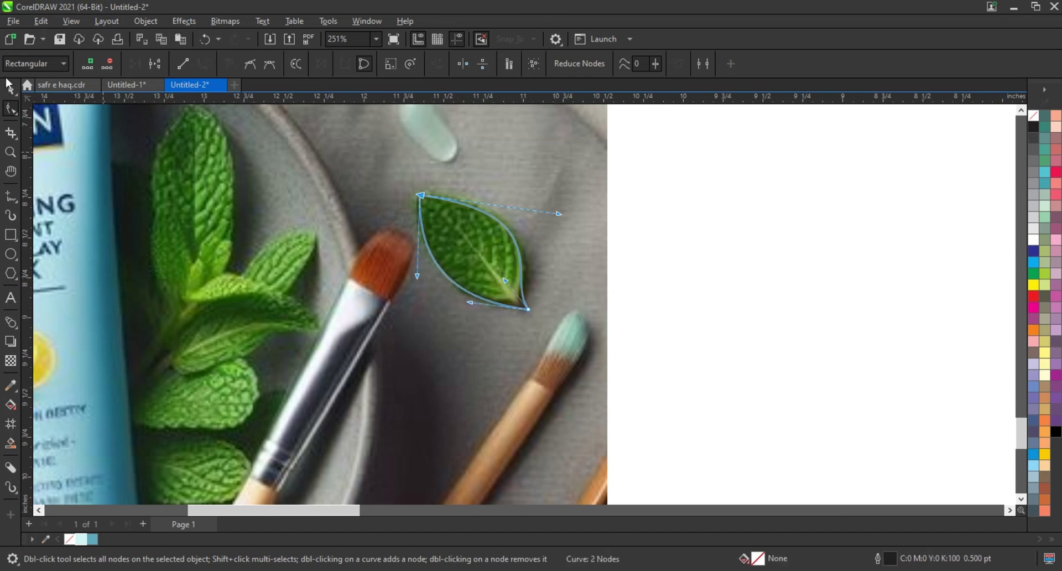
click(14, 92)
Fill the lemon ellipse, both circles and the leaf outline with 10% black and combine them into one curve.
scroll(673, 324, down, 8)
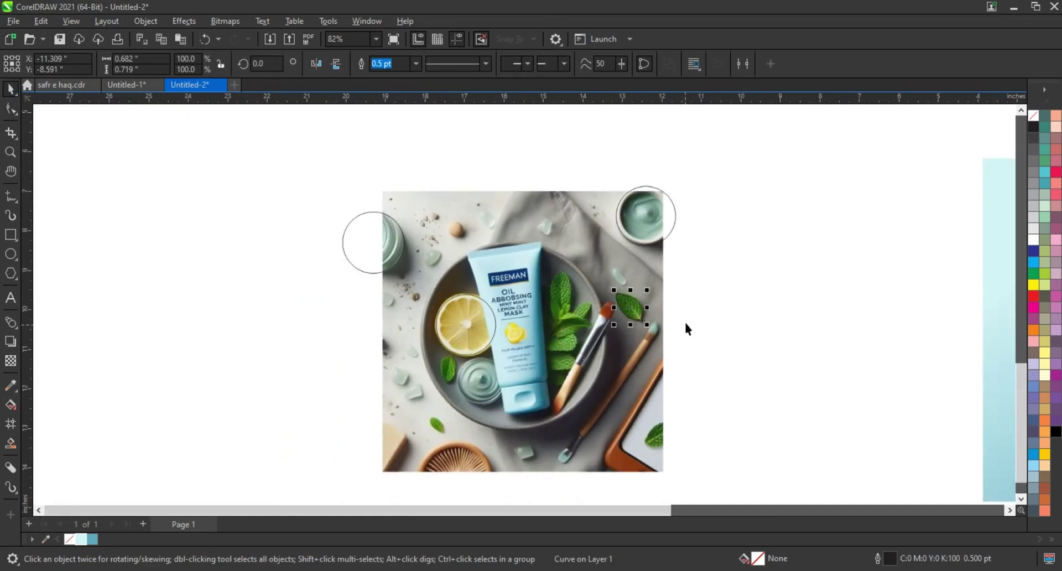
drag(732, 161, 331, 378)
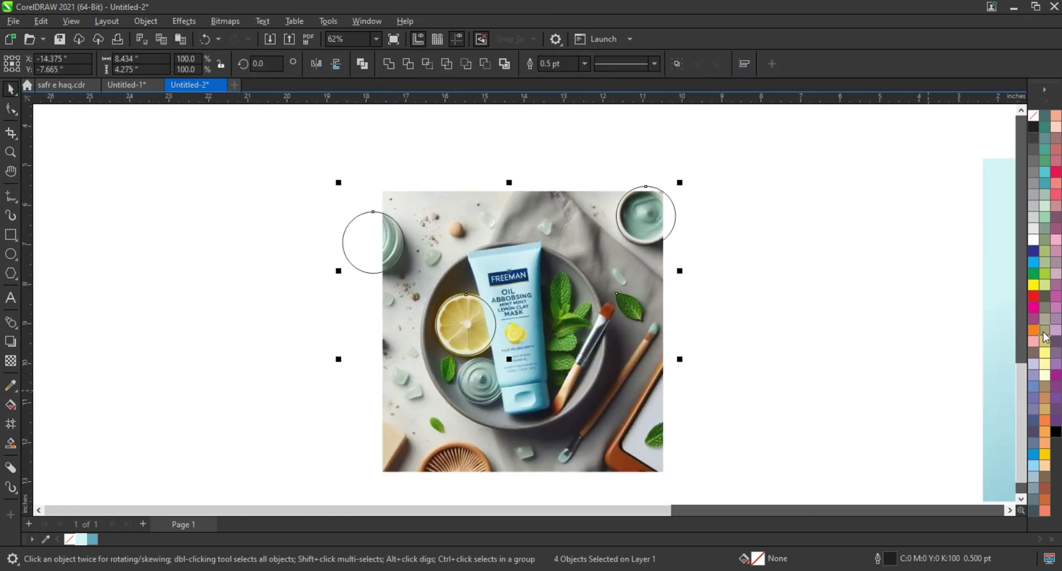
click(1033, 229)
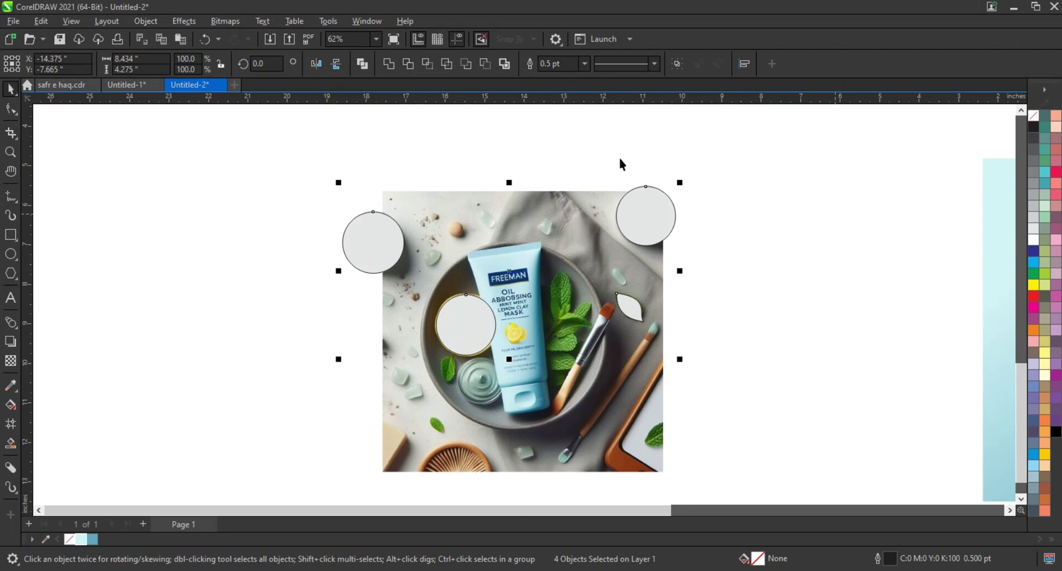
click(273, 200)
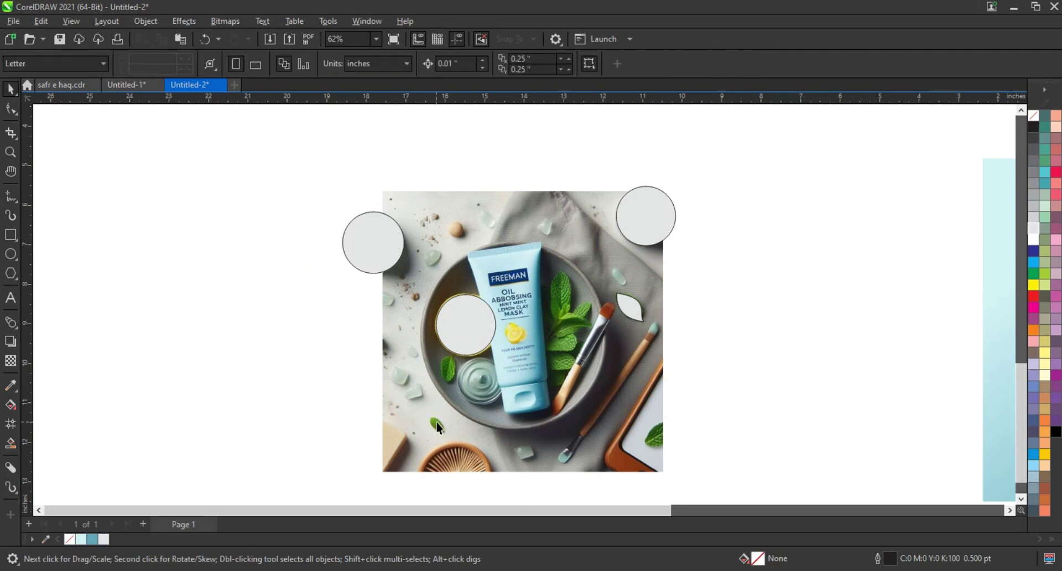
PowerClip the original photo inside the combined circles and leaf shape.
click(436, 421)
right_click(436, 421)
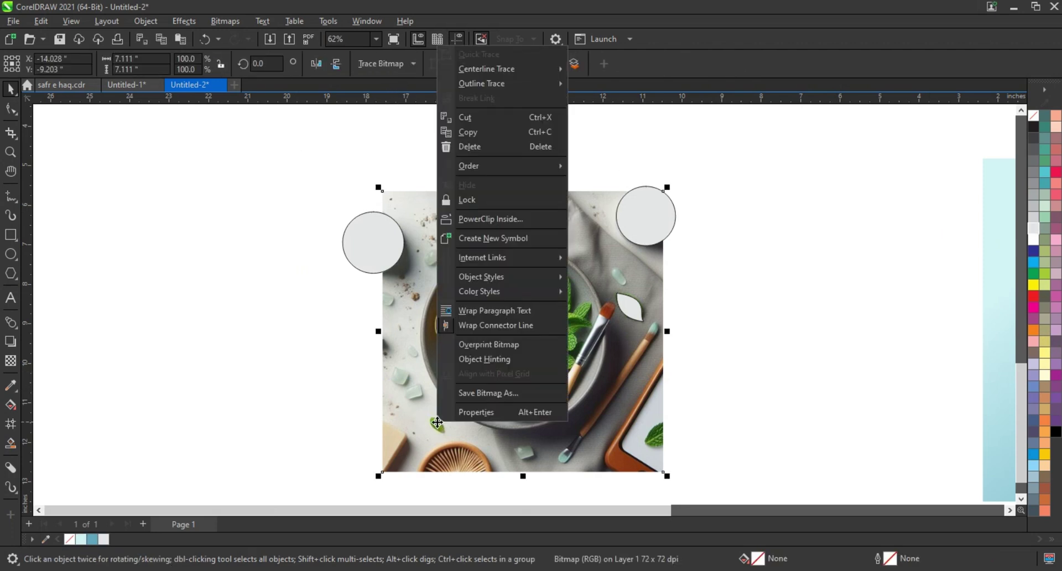
click(490, 219)
click(642, 218)
click(695, 307)
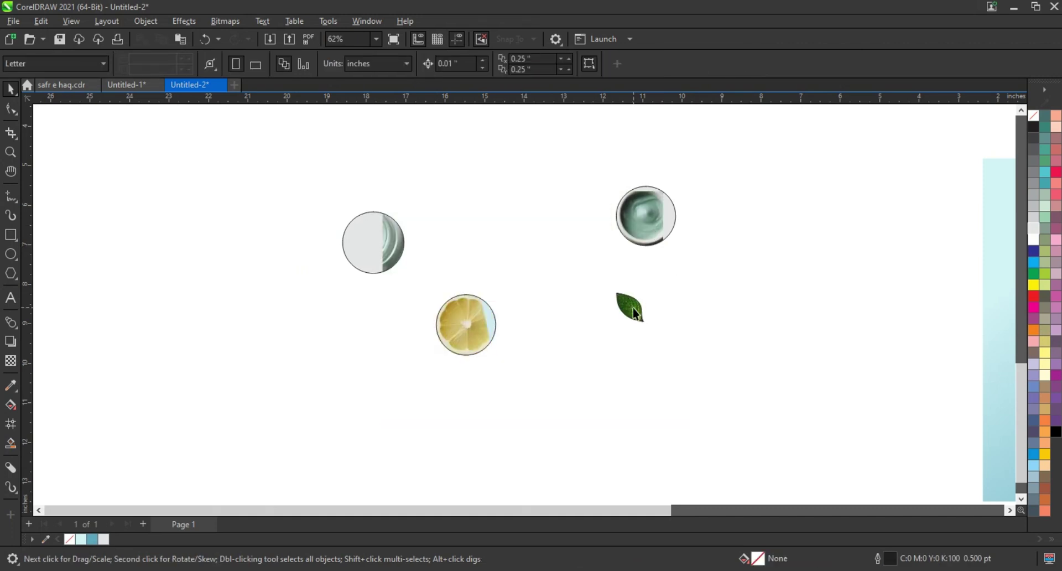
Remove the outline from the PowerClipped shapes.
click(636, 313)
right_click(1032, 126)
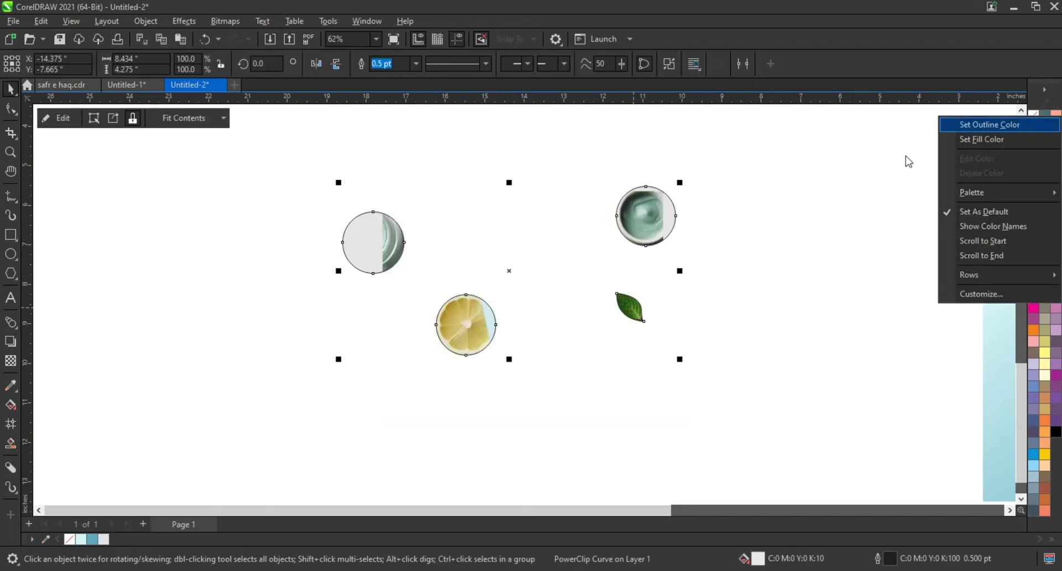
click(990, 125)
click(795, 213)
click(661, 225)
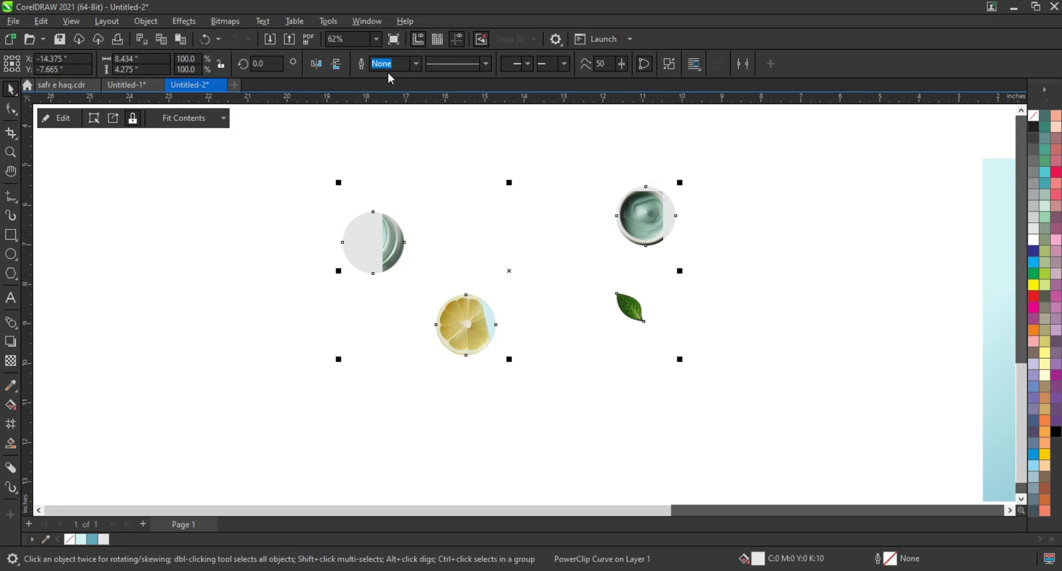
Break the combined PowerClip curve apart into separate jar, lemon, bowl and leaf cut-outs.
click(673, 64)
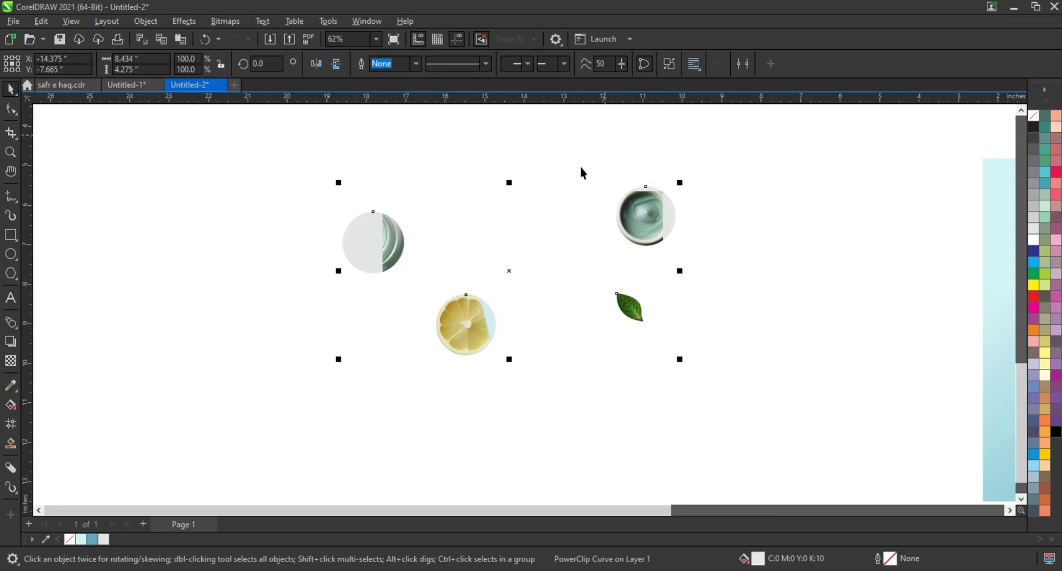
click(474, 329)
click(378, 248)
click(647, 227)
Move the cream bowl cut-out onto the upper-right corner of the gradient square.
scroll(454, 294, down, 5)
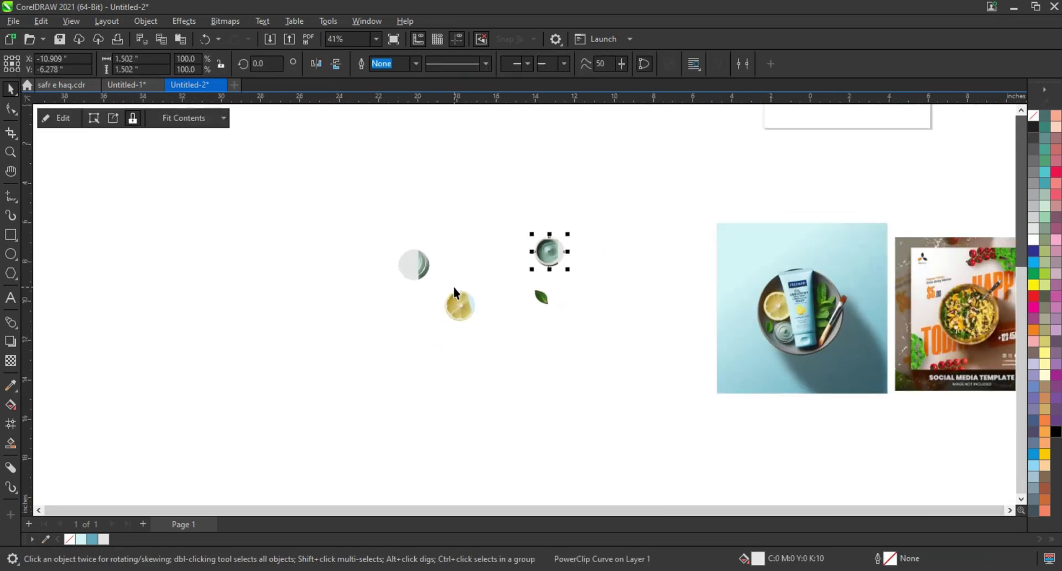
click(802, 357)
scroll(721, 299, up, 4)
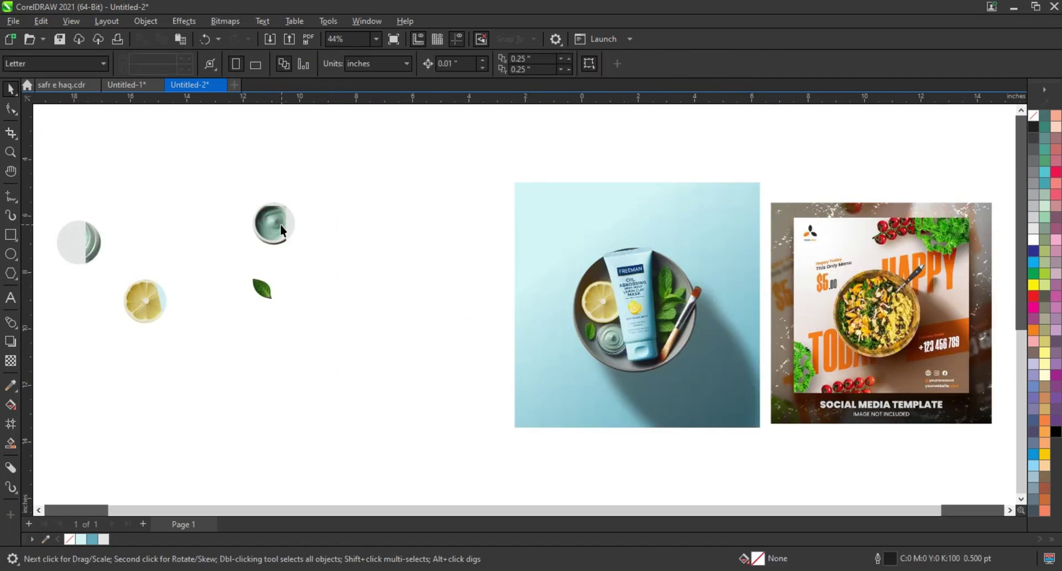
drag(280, 224, 755, 192)
click(458, 154)
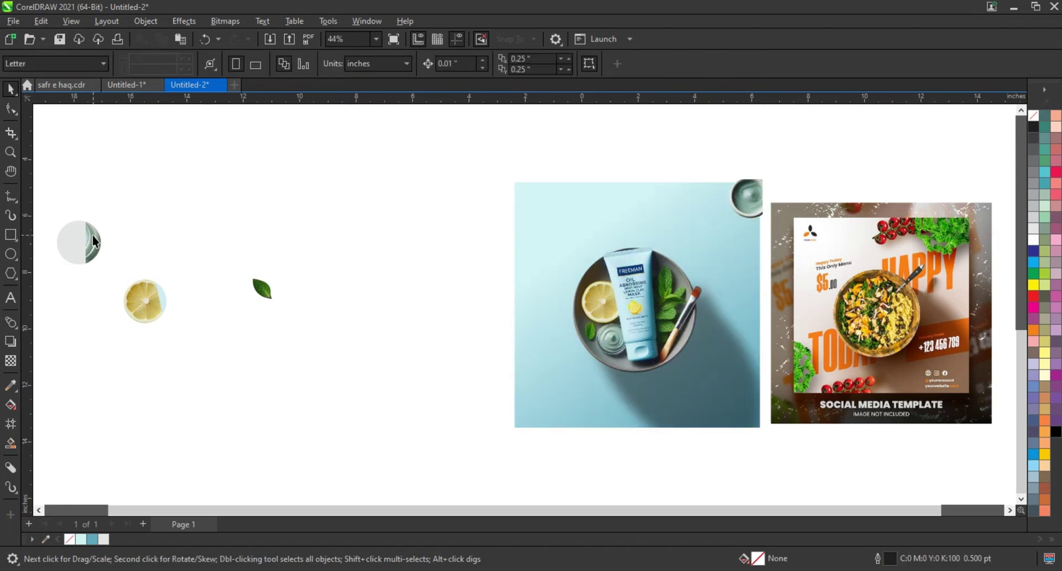
Place the jar cut-out at the gradient square's upper-left edge and the lemon slice below the bowl at its right edge.
drag(93, 237, 497, 216)
click(470, 266)
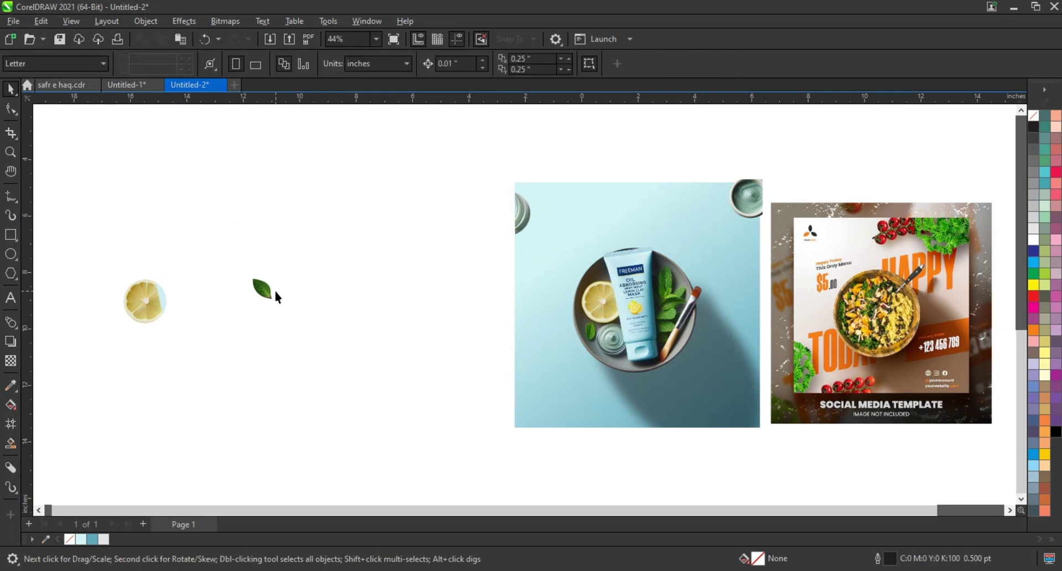
drag(160, 296, 765, 247)
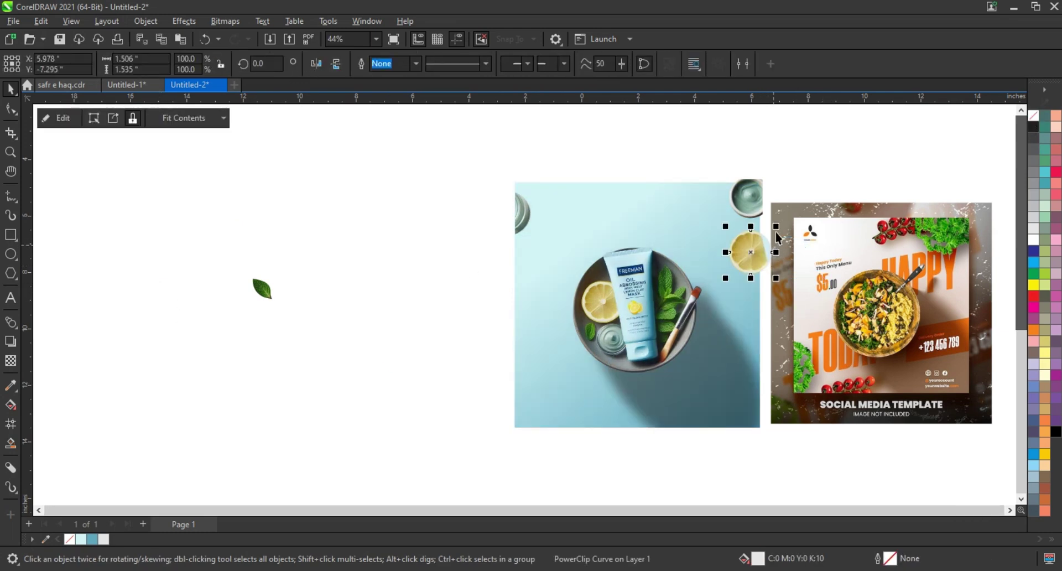
Clear the lemon slice's fill, enlarge it to about 173% and move it onto the gradient square's upper edge.
click(1033, 115)
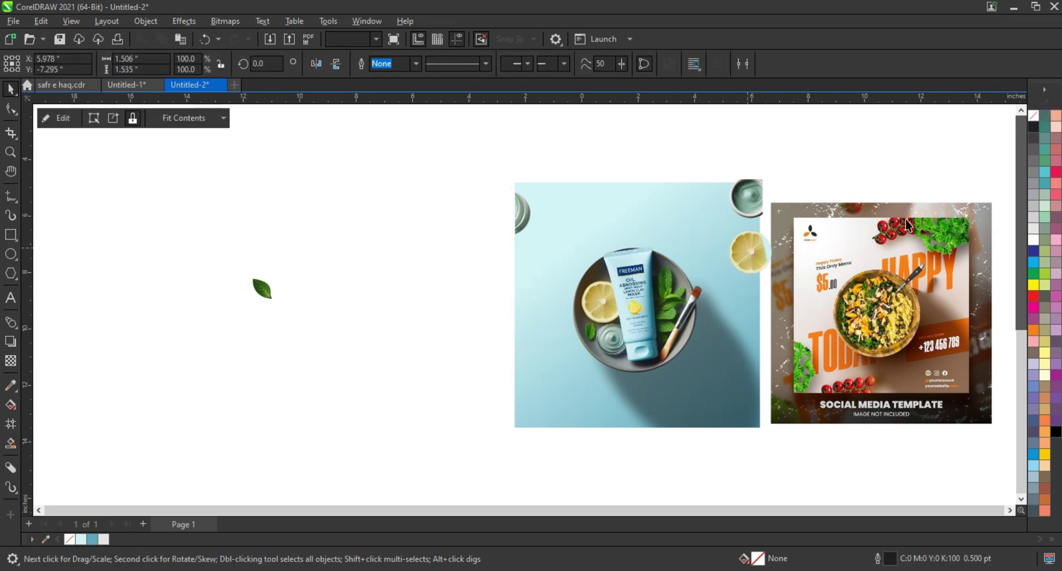
drag(763, 248, 699, 181)
drag(739, 233, 706, 197)
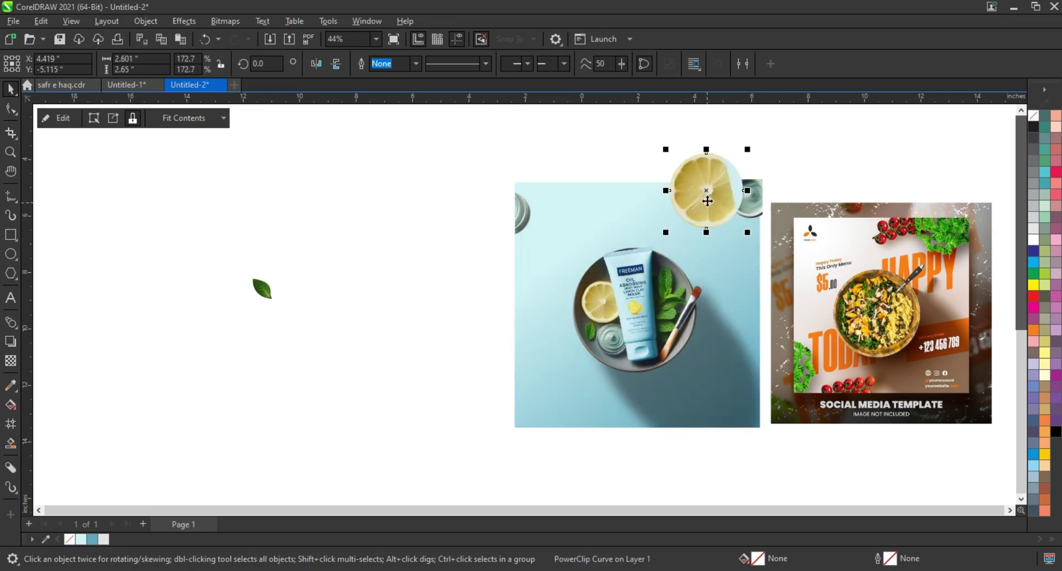
Rotate the lemon slice about 33° and tuck it behind the cream bowl at the square's upper-right corner.
click(707, 200)
drag(742, 232, 709, 198)
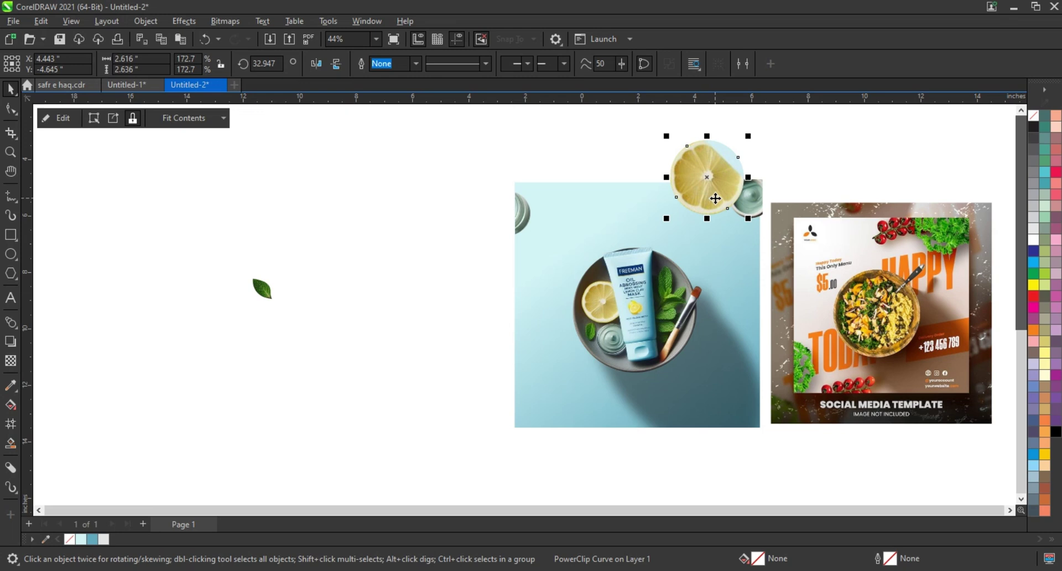
click(763, 211)
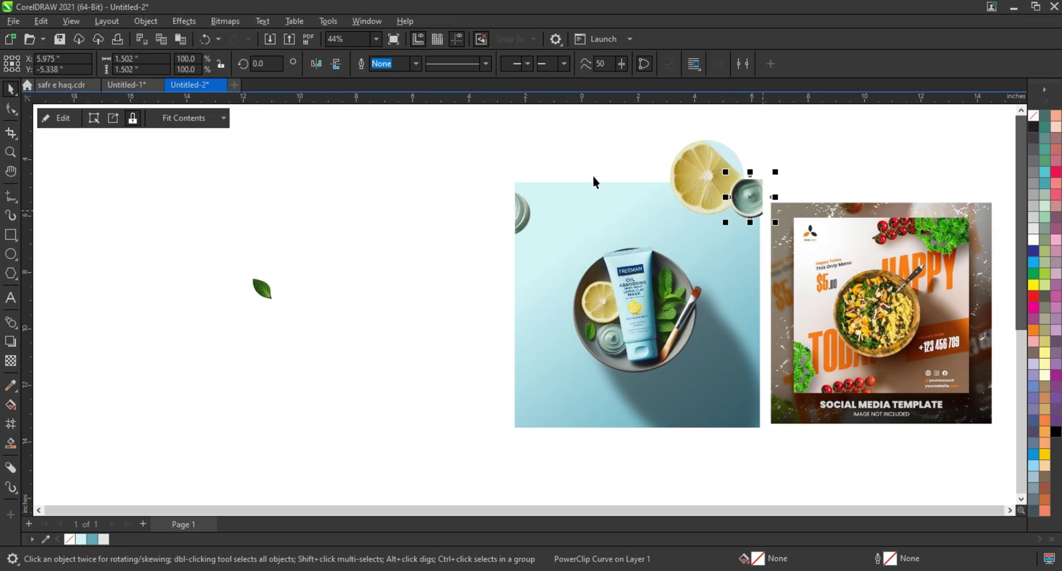
Copy the lemon slice to the square's lower-left corner and mirror the copy horizontally and vertically.
click(698, 191)
drag(698, 191, 512, 377)
click(337, 66)
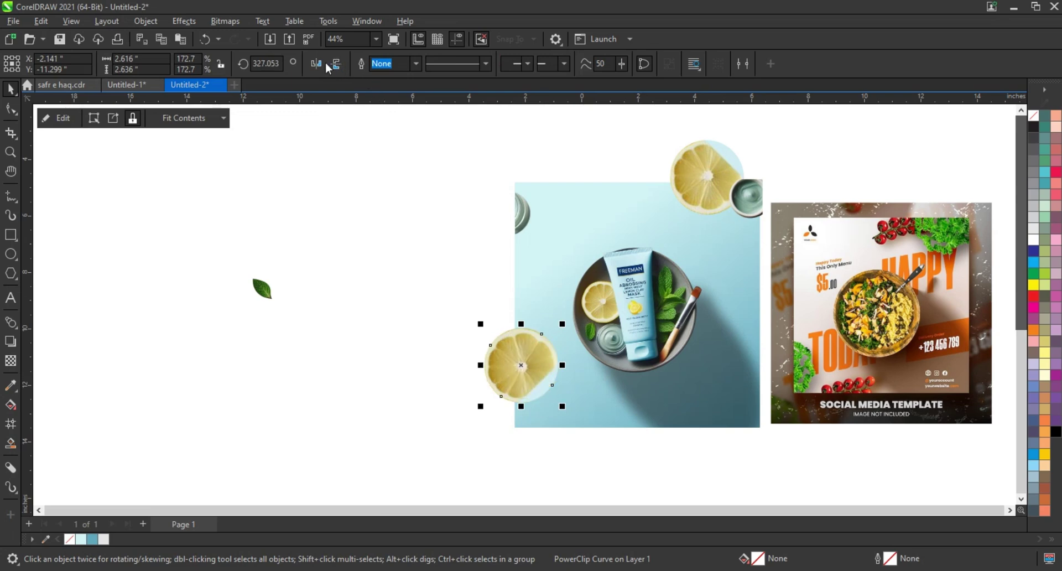
click(323, 64)
drag(524, 372, 529, 409)
click(372, 331)
Place the leaf cut-out on the square's left side, just above the lower lemon slice.
click(264, 288)
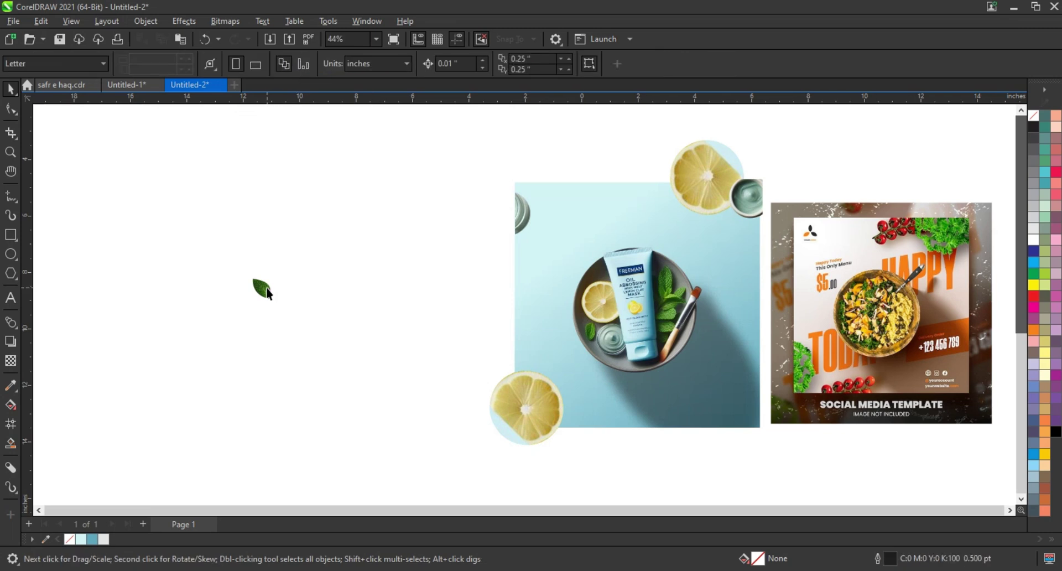
right_click(1035, 121)
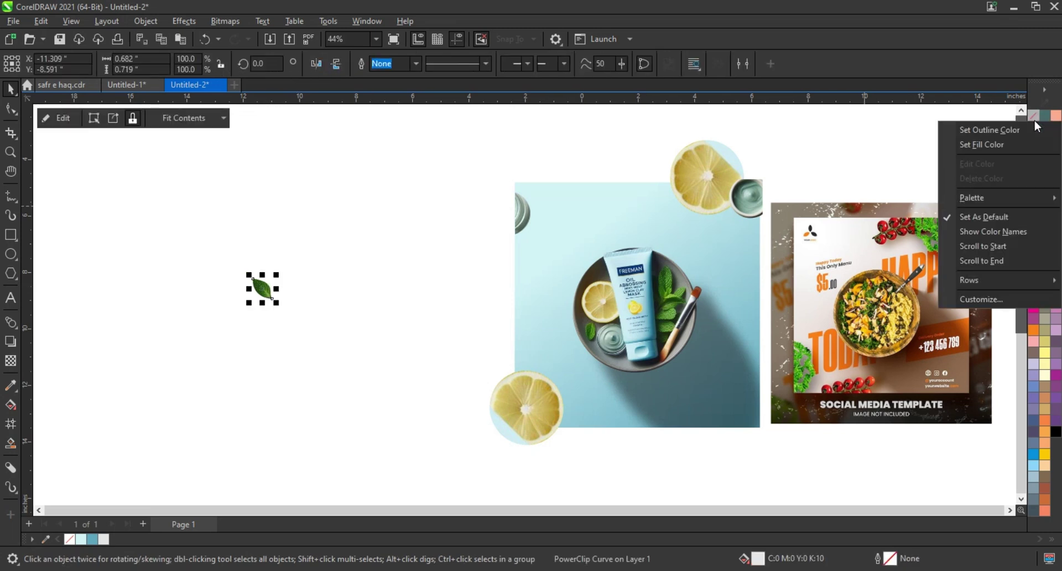
click(1020, 129)
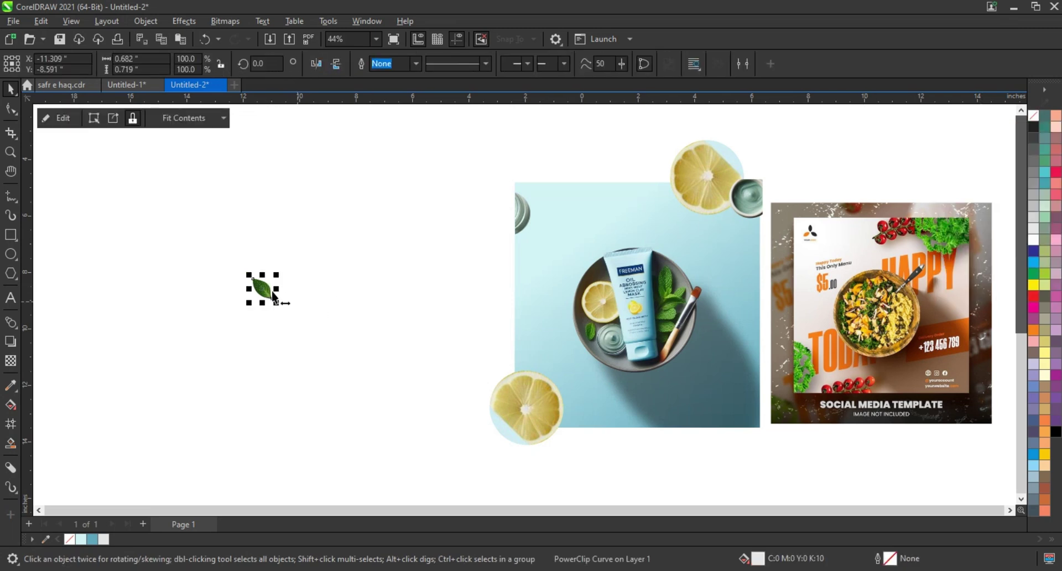
drag(273, 296, 535, 357)
right_click(534, 357)
Scatter leaf copies beside the jar, beneath the upper-right cream bowl and below the product bowl, mirroring the lowest one.
drag(534, 357, 598, 403)
right_click(745, 267)
click(315, 64)
right_click(747, 238)
right_click(598, 402)
click(417, 329)
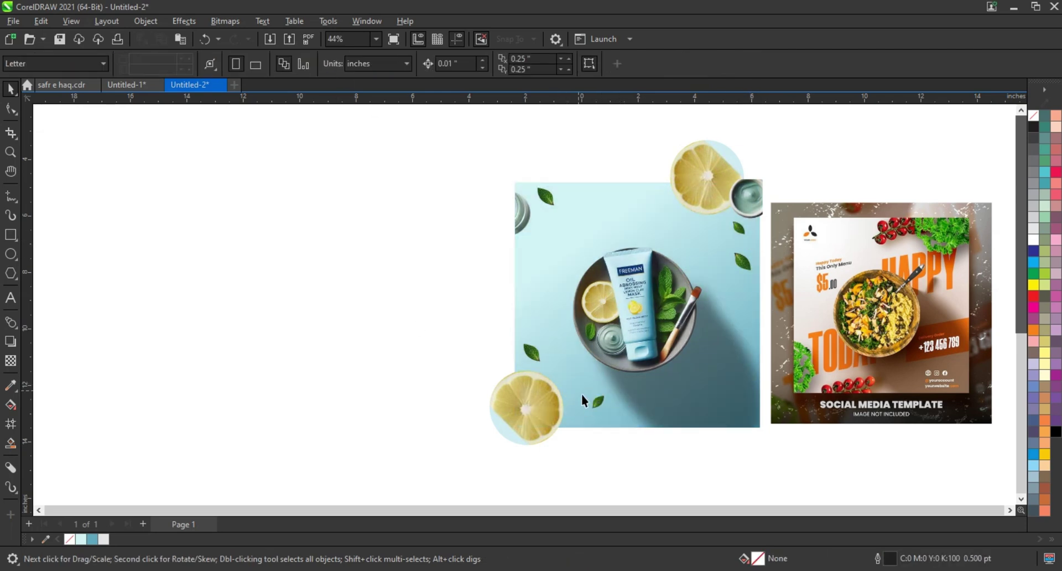
drag(595, 402, 590, 406)
PowerClip the lemon slices, jar, cream bowl and leaf cut-outs inside the gradient square.
drag(417, 159, 572, 451)
shift+click(592, 410)
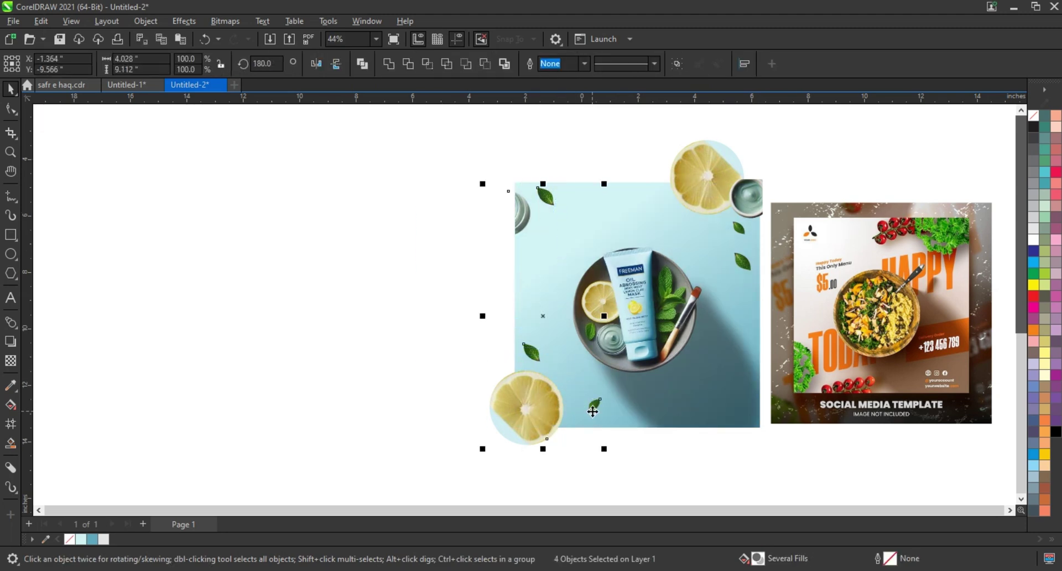
shift+click(757, 208)
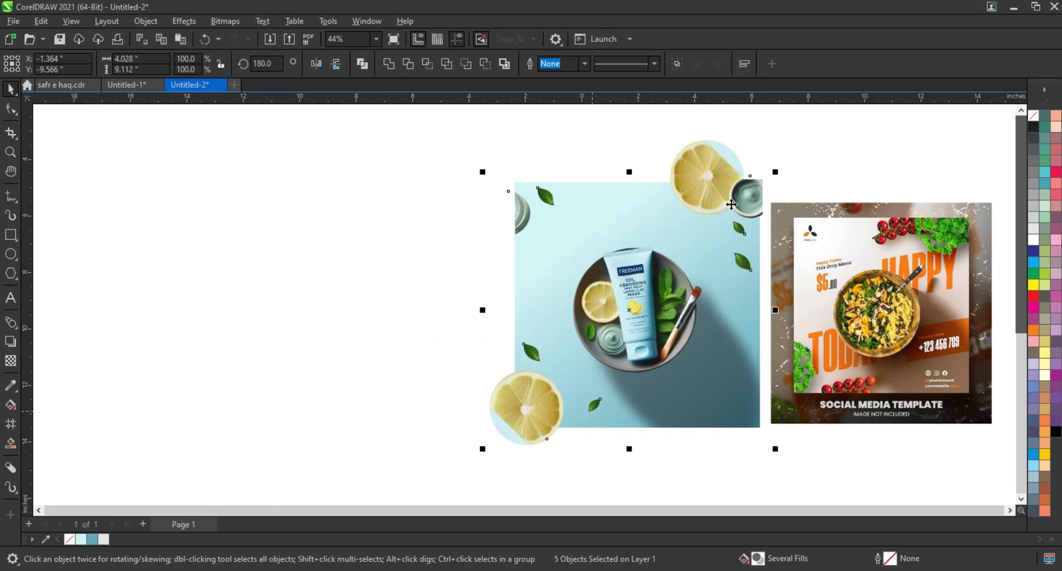
shift+click(701, 197)
key(ctrl+1)
click(599, 199)
click(390, 197)
drag(372, 159, 991, 434)
key(shift+F2)
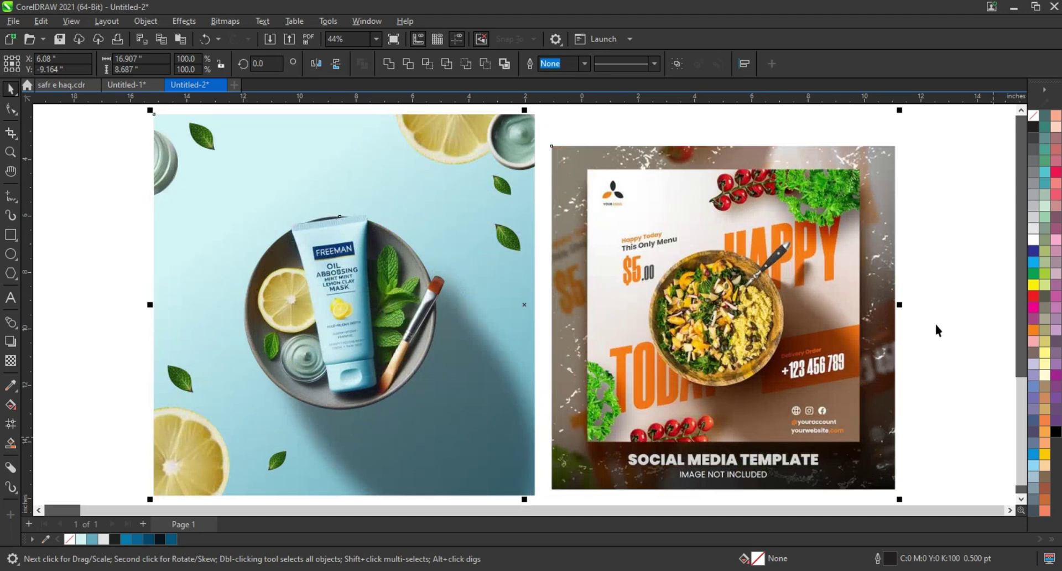
click(936, 330)
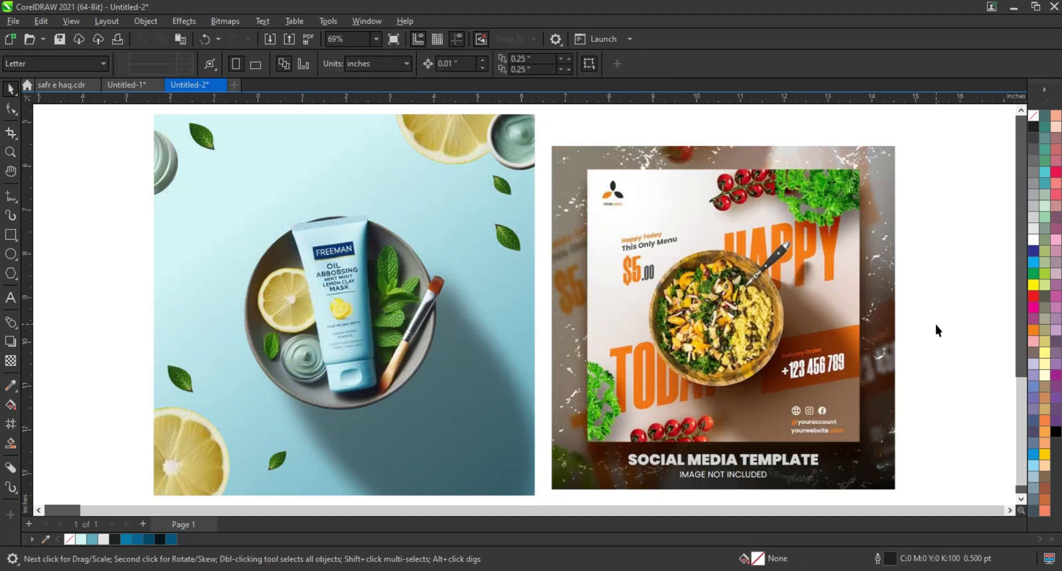
Add the two-line artistic text "CLAY" and "MASK" on the empty area beside the gradient square.
click(11, 299)
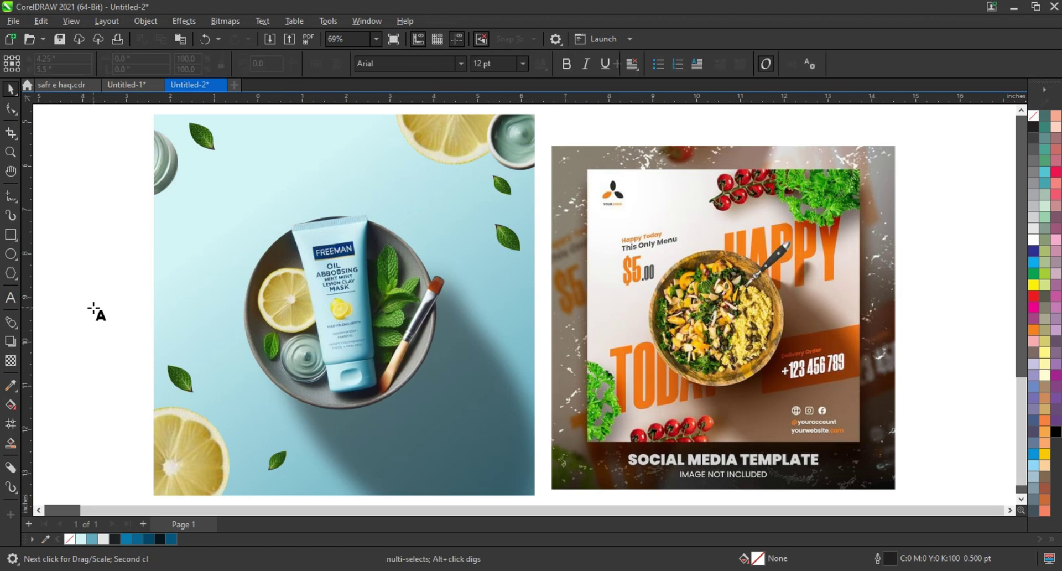
click(93, 306)
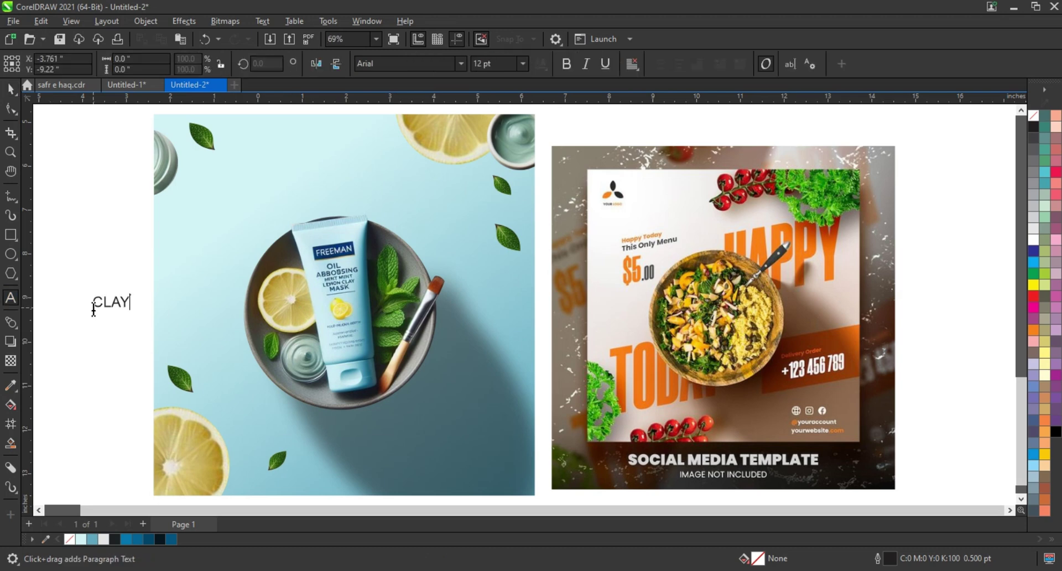
text(CLAY)
key(Return)
text(MASK)
key(Escape)
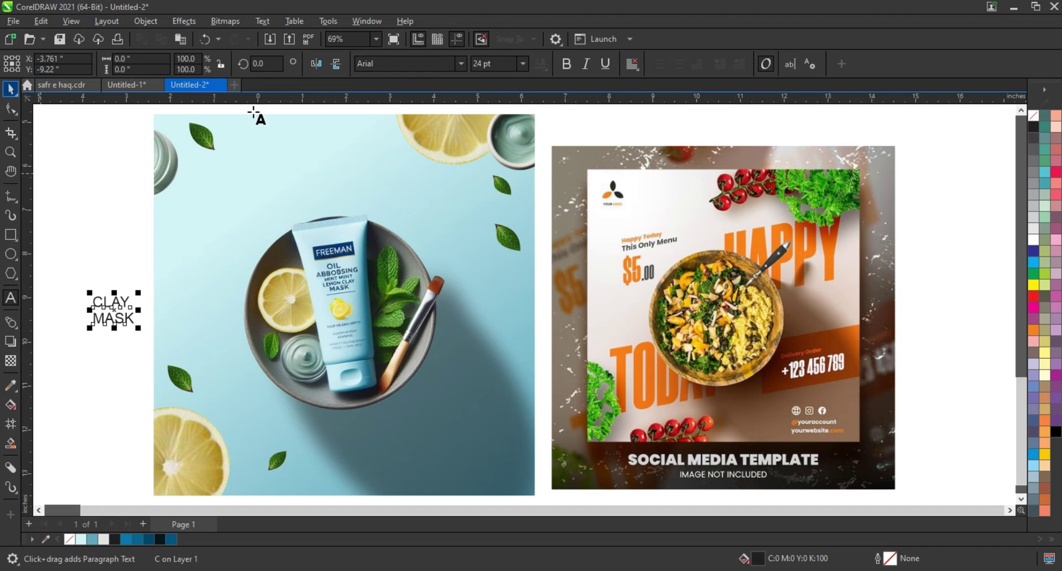
Set the text's font to Helvetica Compressed and break it apart into the separate words CLAY and MASK.
click(465, 68)
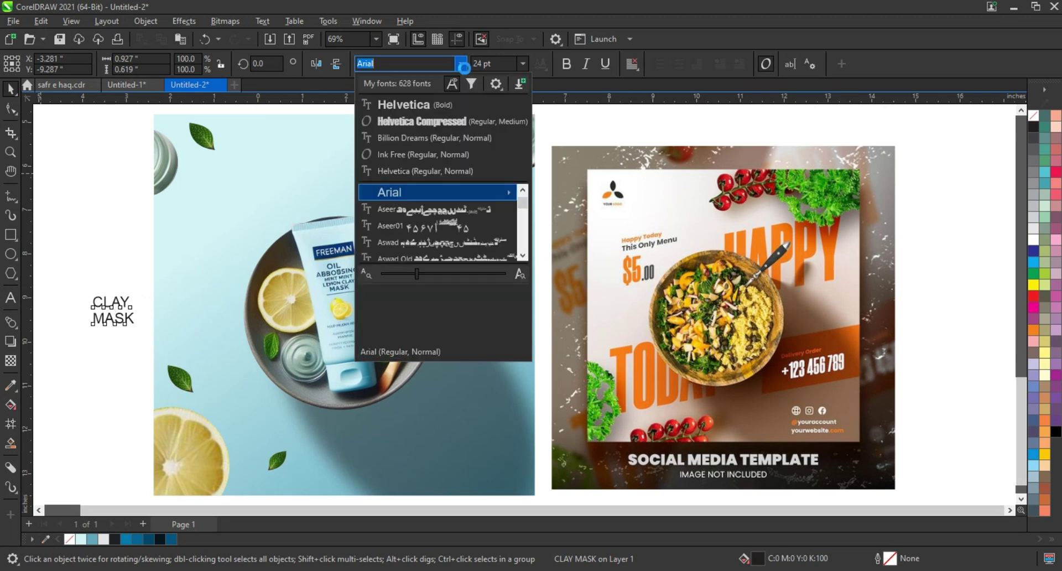
click(442, 121)
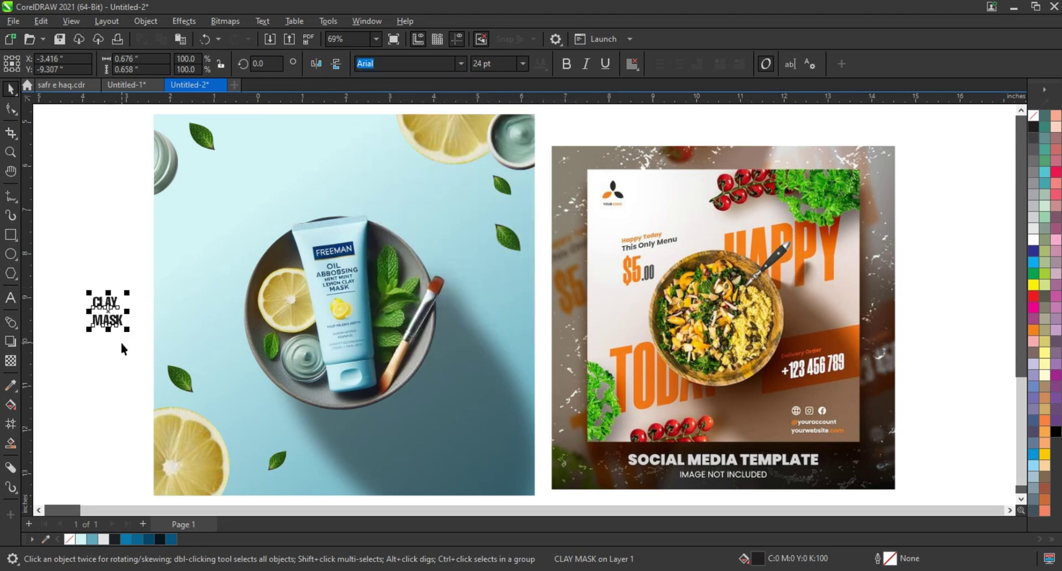
key(ctrl+k)
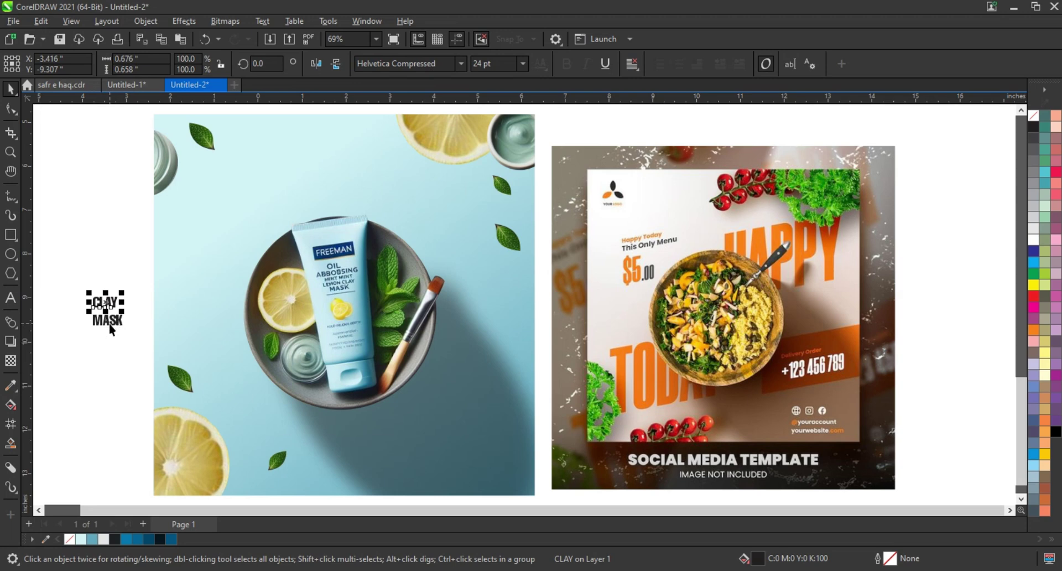
Enlarge both words to about 165 pt and fill them dark blue (C100 M64 Y30 K11).
drag(109, 322, 305, 454)
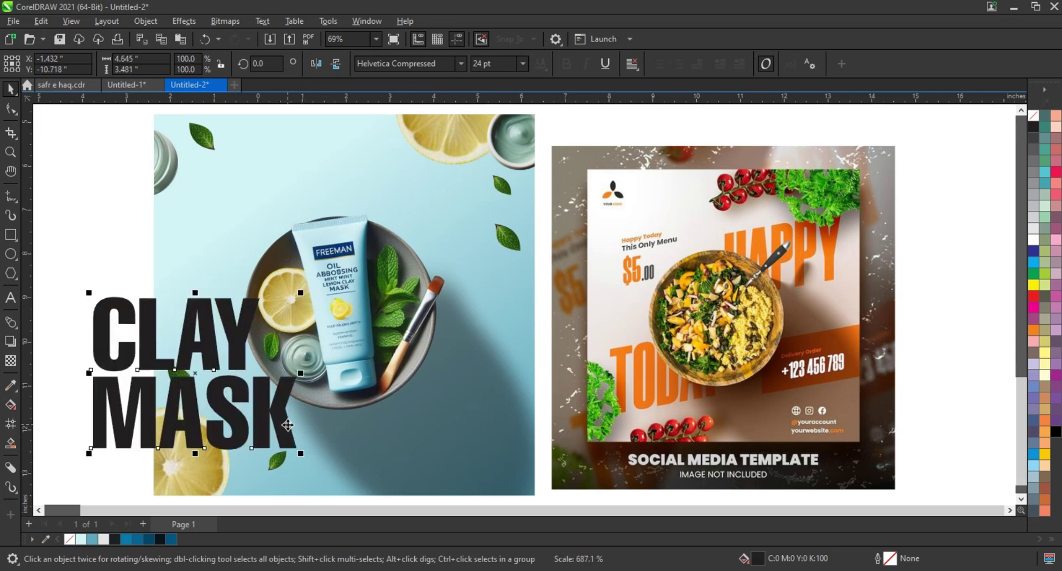
click(171, 539)
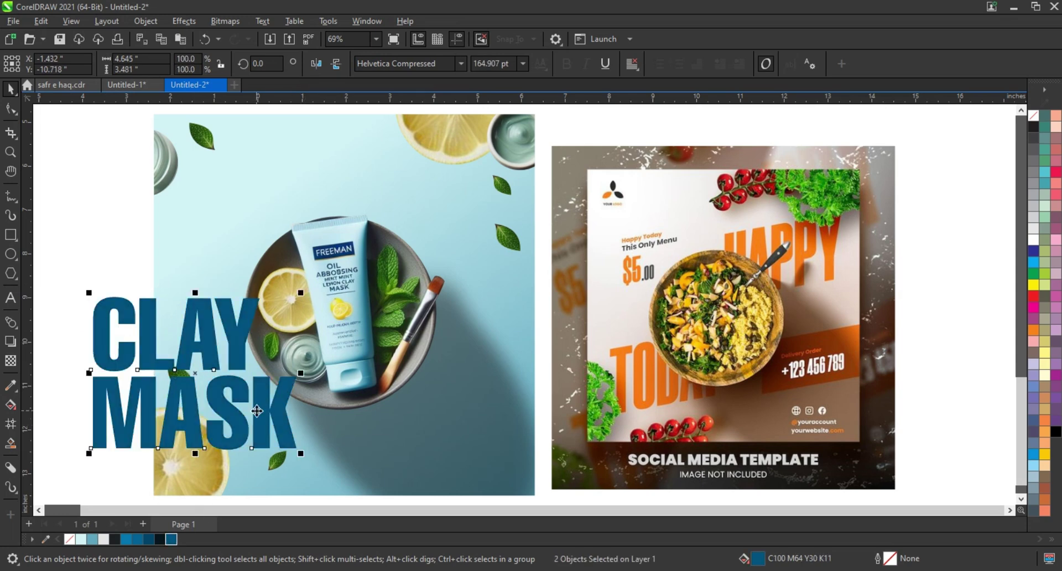
Move CLAY and MASK over the product bowl and skew them vertically by about 20° so they rise to the right.
drag(257, 410, 416, 348)
click(417, 344)
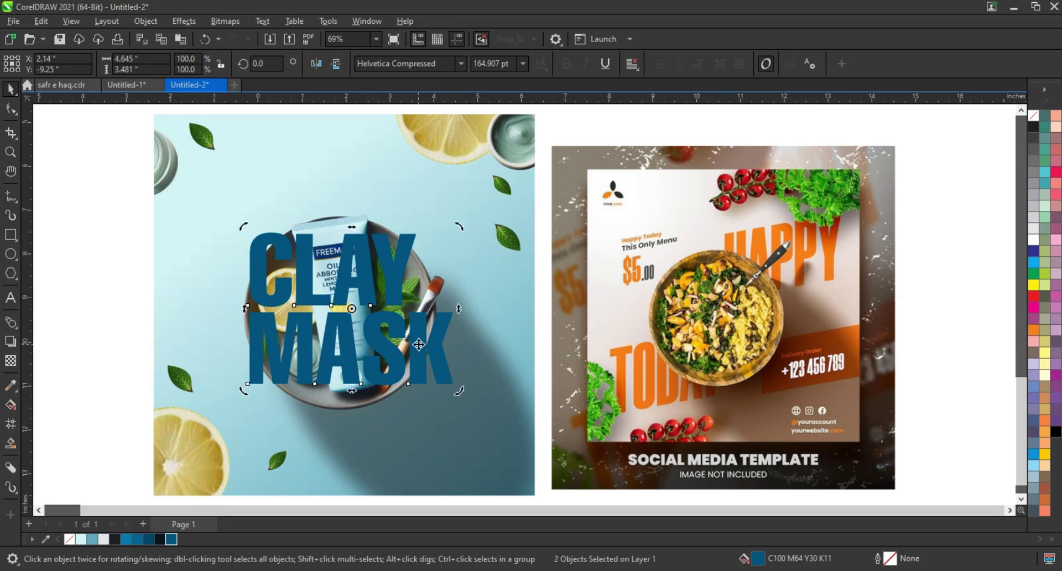
drag(459, 308, 449, 232)
drag(396, 273, 355, 346)
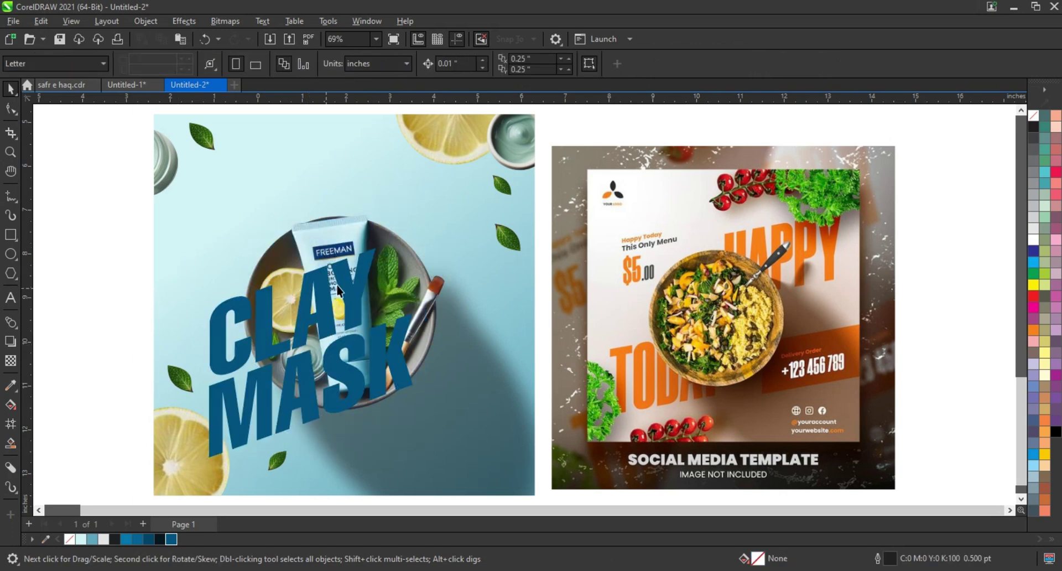
Move CLAY above and to the right of the bowl's center, and shift MASK slightly toward the lower-left corner.
drag(345, 285, 453, 226)
drag(465, 217, 482, 215)
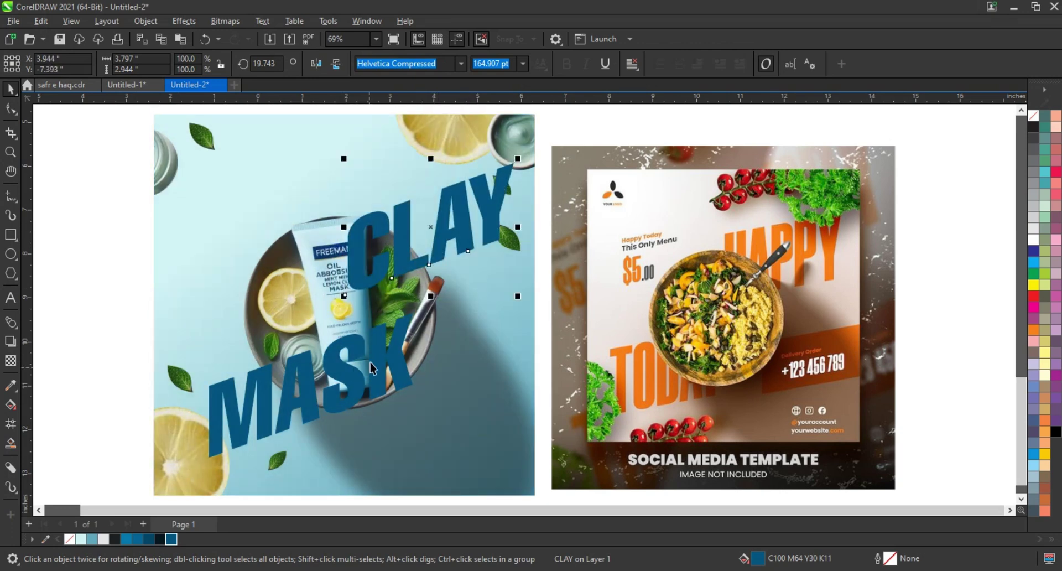
mouse_move(370, 362)
mouse_down()
mouse_move(372, 349)
mouse_move(367, 362)
mouse_move(377, 360)
mouse_up()
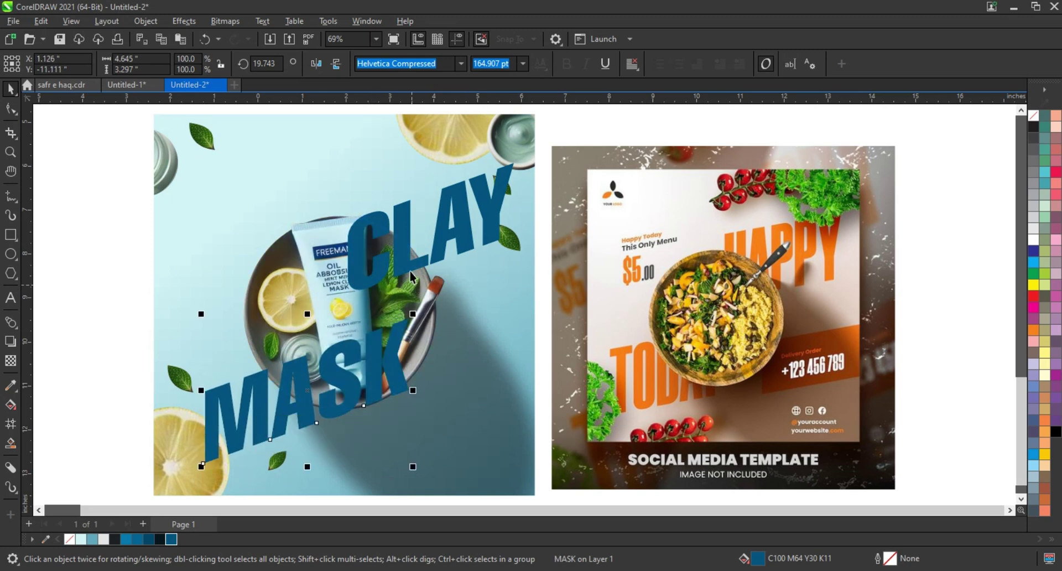
Try a black fill on the words CLAY and MASK, and undo it.
shift+click(412, 276)
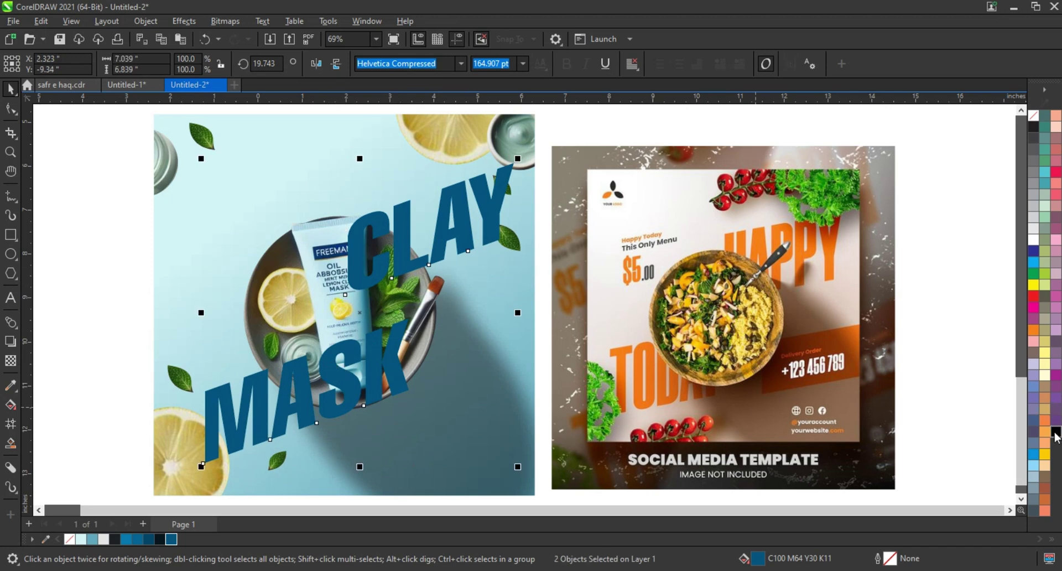
click(1056, 432)
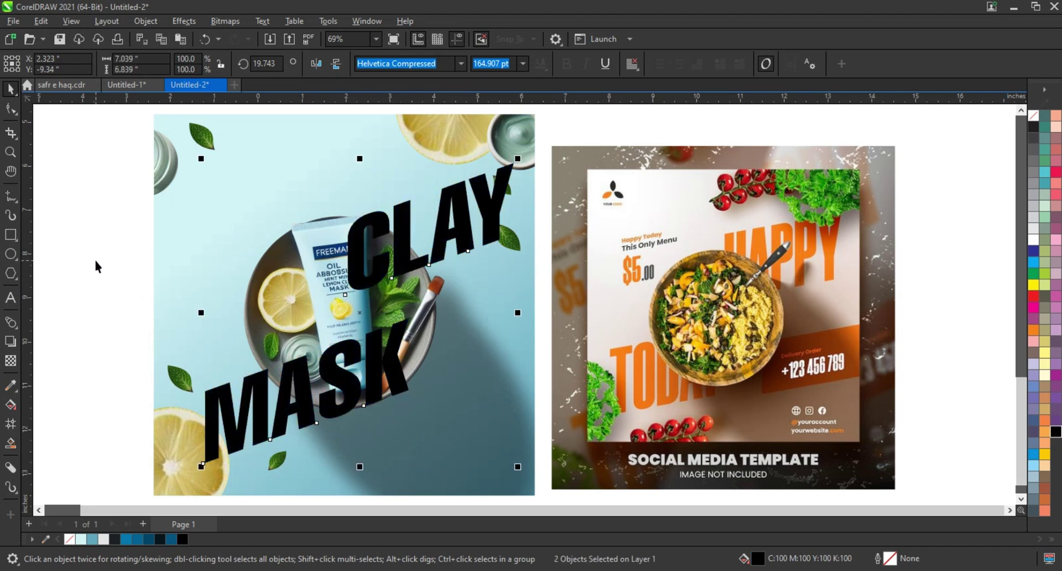
key(ctrl+z)
click(116, 277)
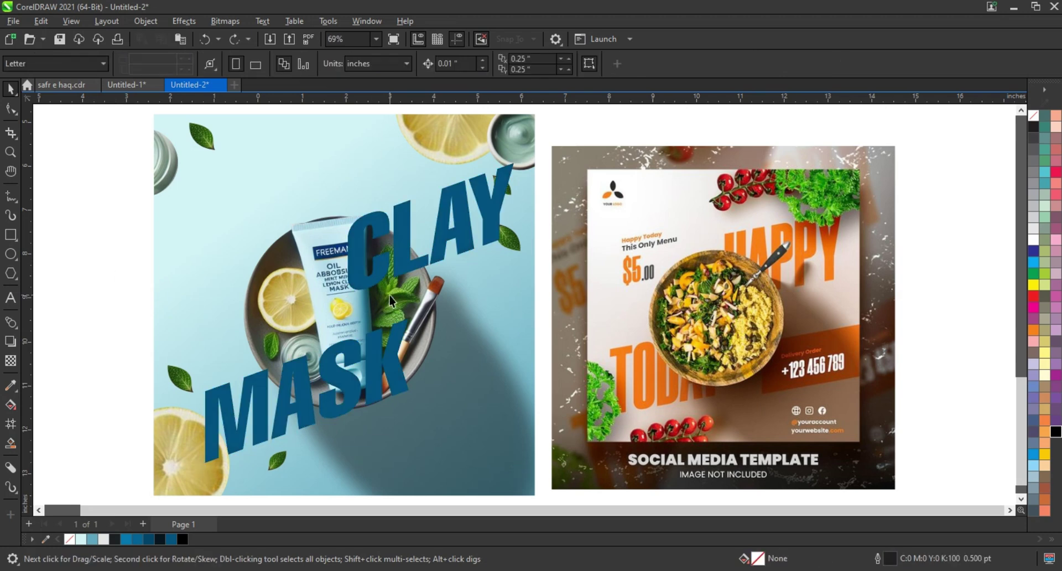
Send the words CLAY and MASK behind the product bowl one at a time.
click(376, 278)
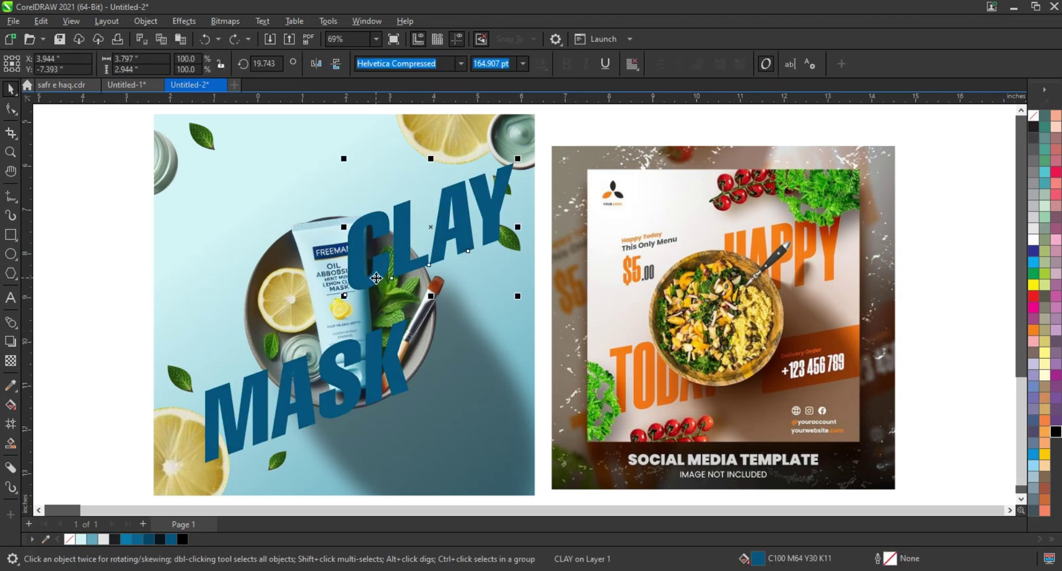
key(ctrl+Page_Down)
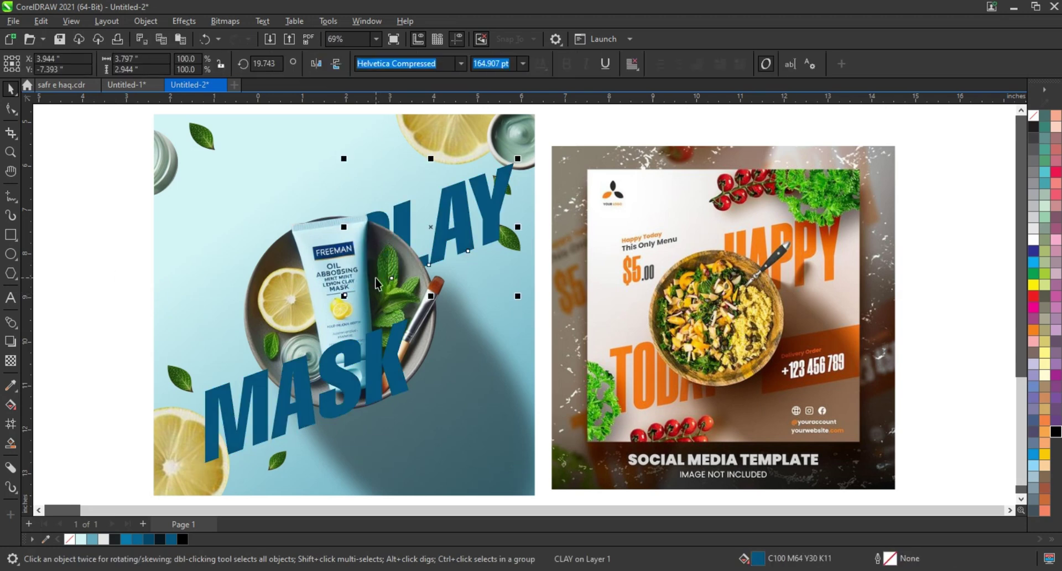
click(331, 410)
key(ctrl+Page_Down)
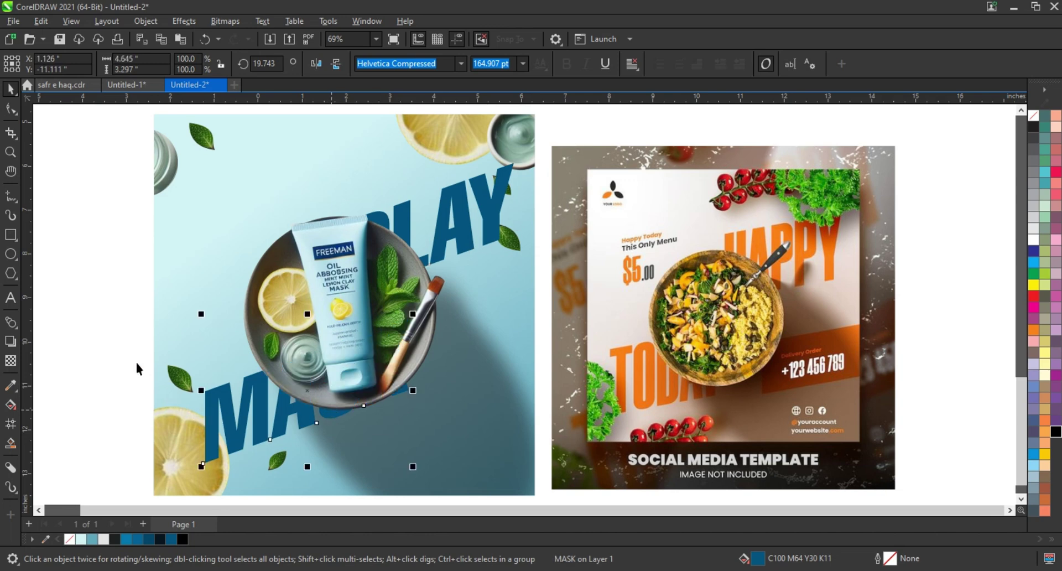
click(101, 341)
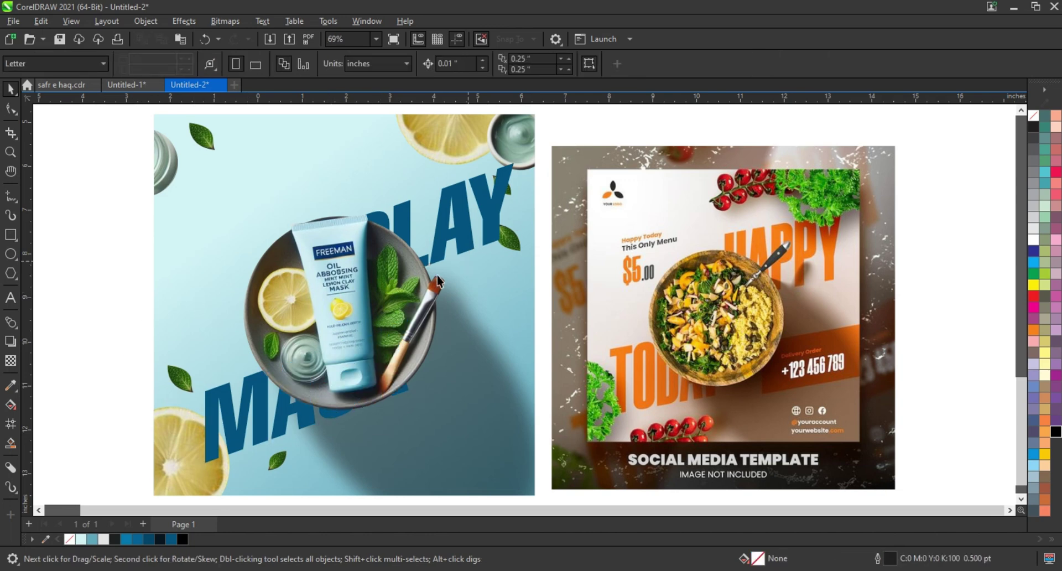
Try a small copy of MASK above the product bowl, and undo it.
drag(217, 405, 176, 222)
right_click(176, 221)
drag(371, 130, 237, 226)
key(ctrl+z)
key(ctrl+z)
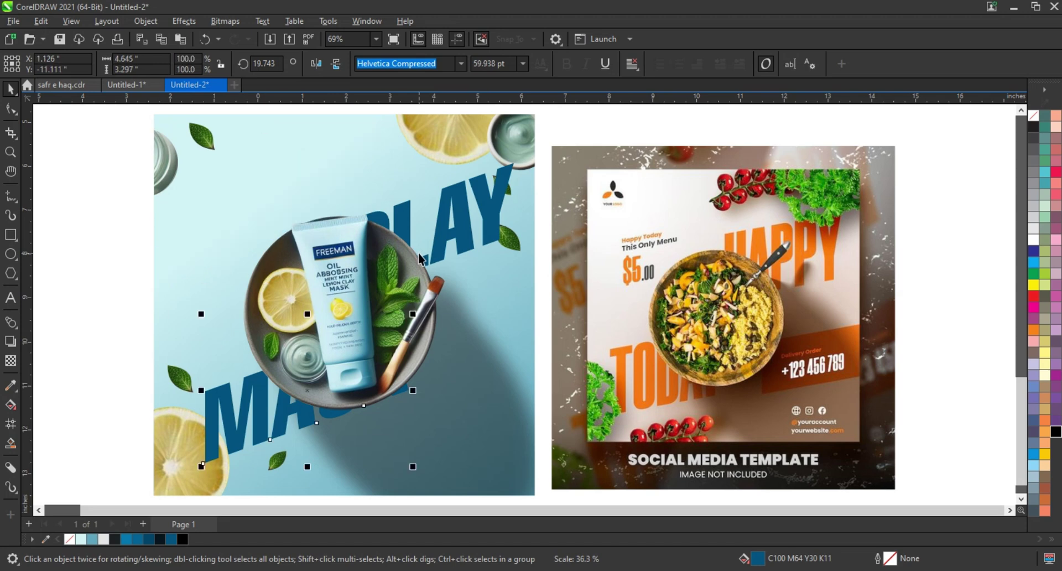
Restore the small MASK copy above the bowl, shrink it to about 21.7 pt, and replace its text with LEMON CLAY MASK.
key(ctrl+shift+z)
key(ctrl+shift+z)
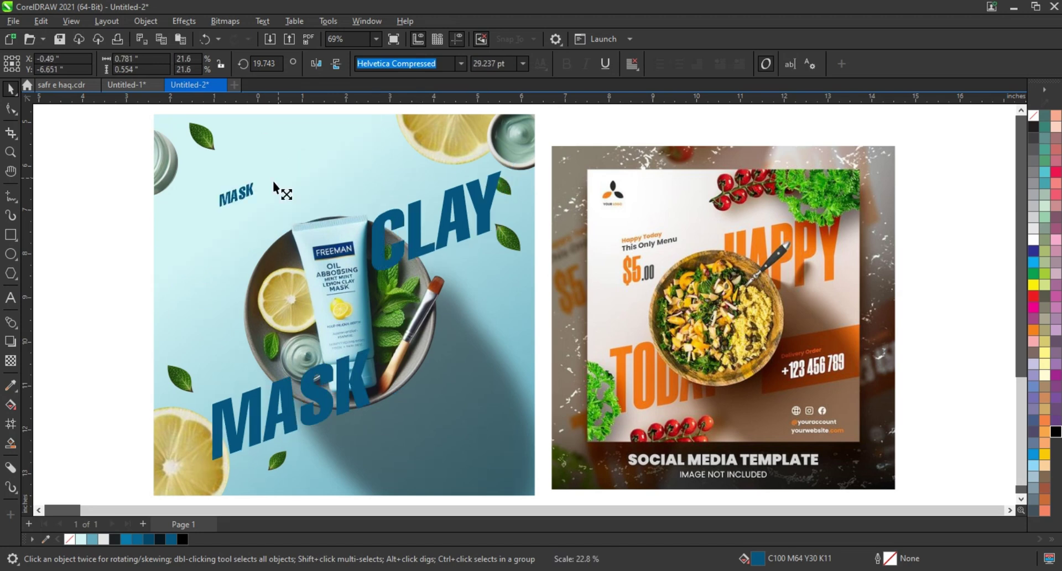
click(10, 298)
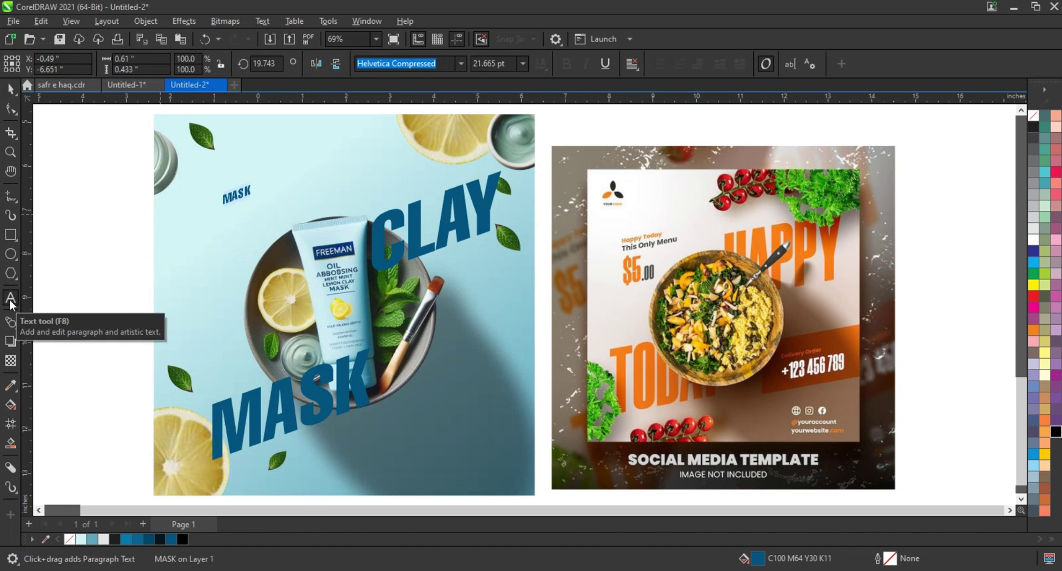
text(CLAY MA)
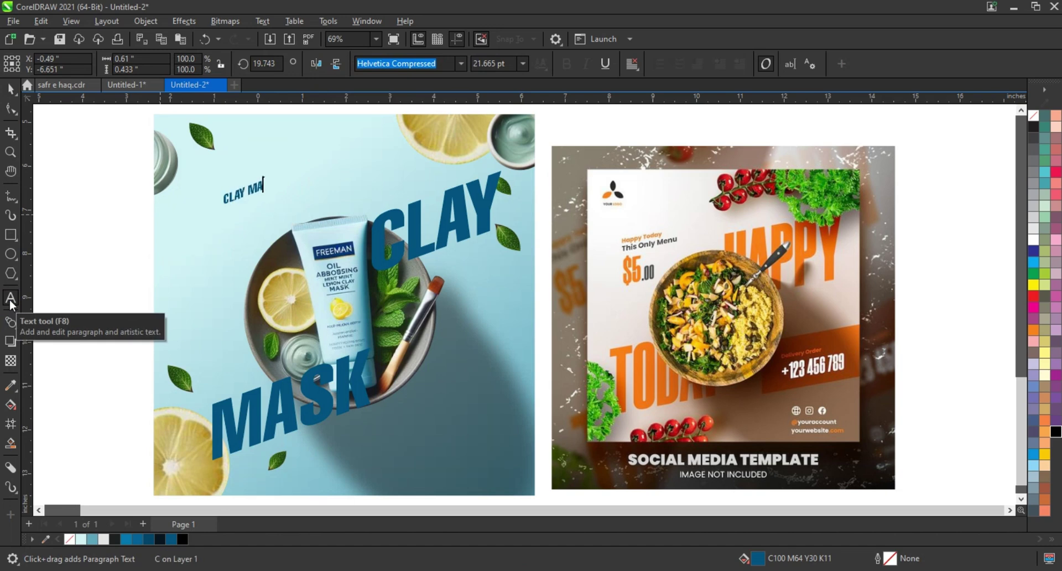
text(SK)
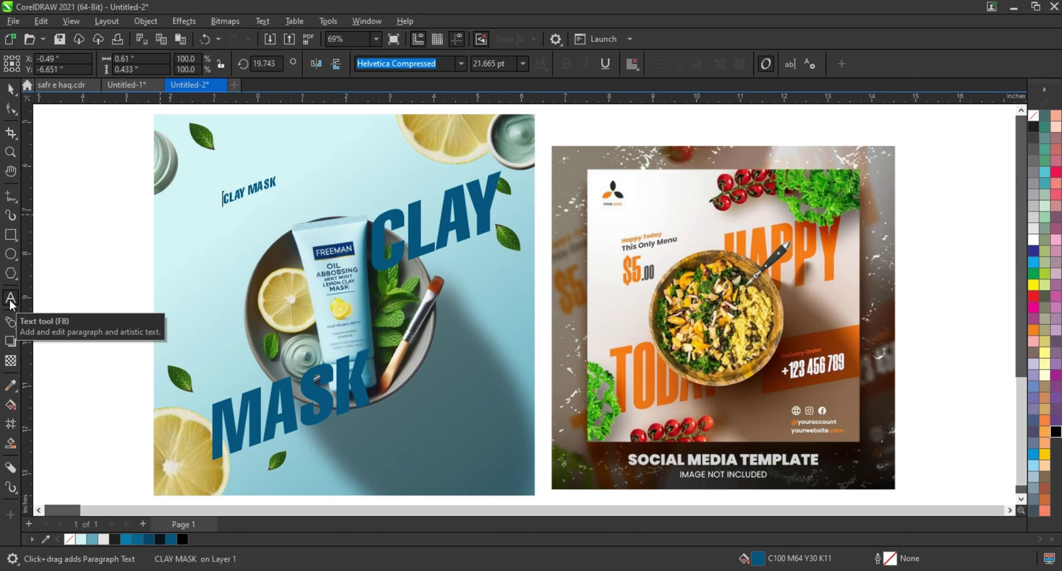
key(Home)
text(LEMON)
key(End)
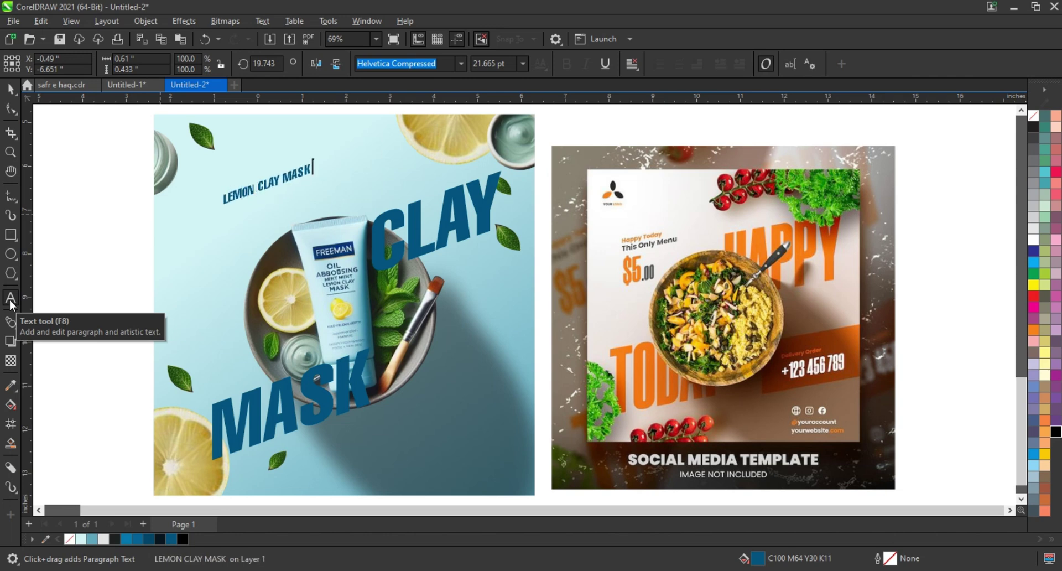
Add the lines THIS ONLY PRODUCT and $50.00 below LEMON CLAY MASK, and break the text block into separate lines.
key(Return)
text(THIS ONLY PRODUCT)
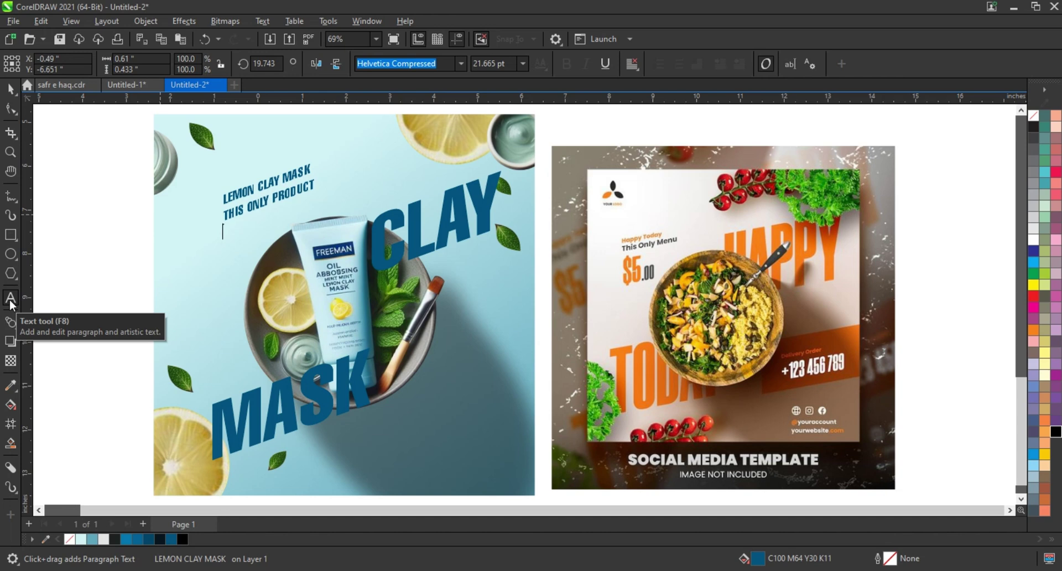
text(S)
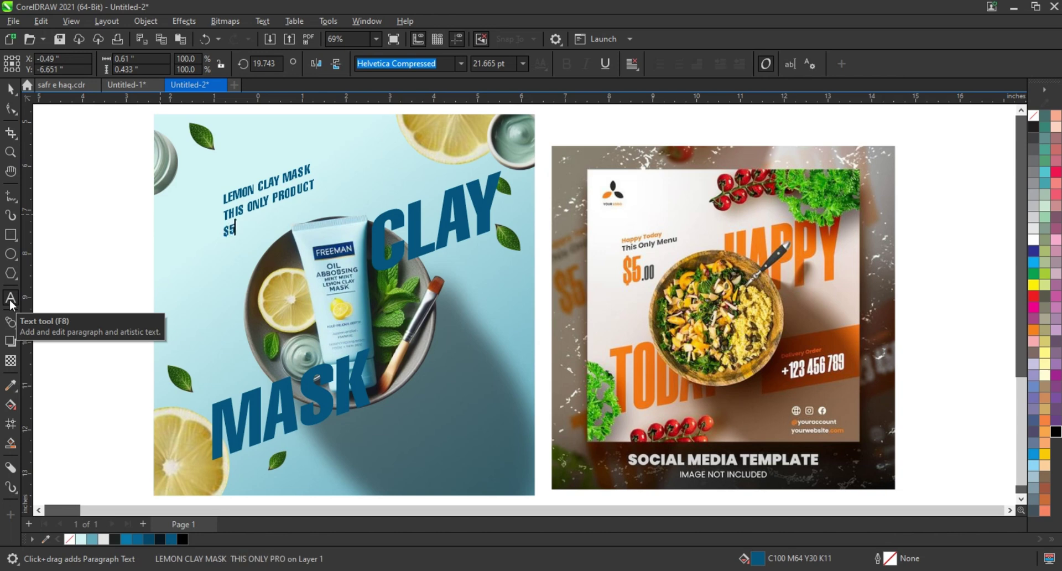
text(50.00)
key(Escape)
key(space)
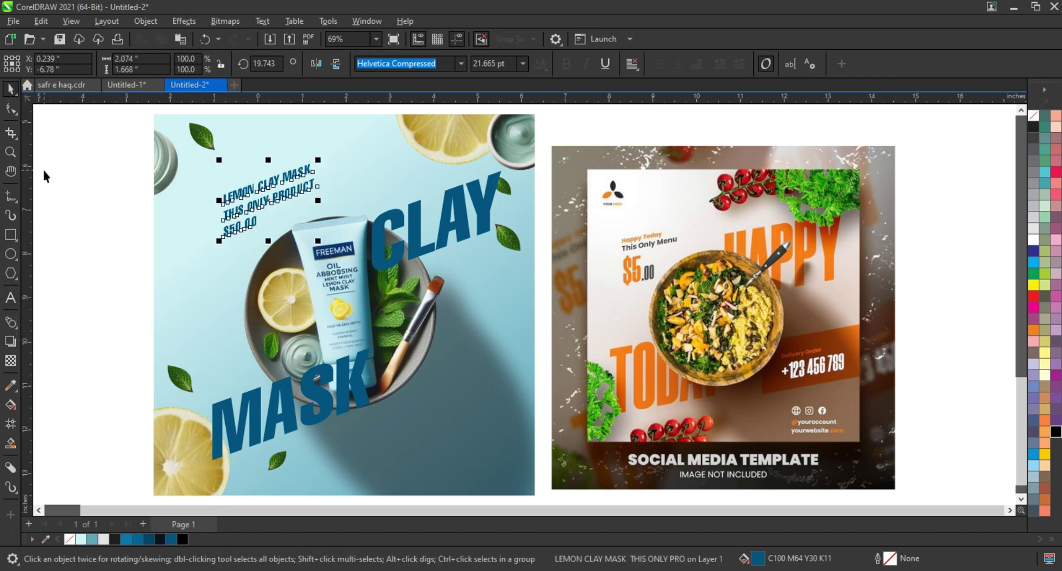
click(299, 192)
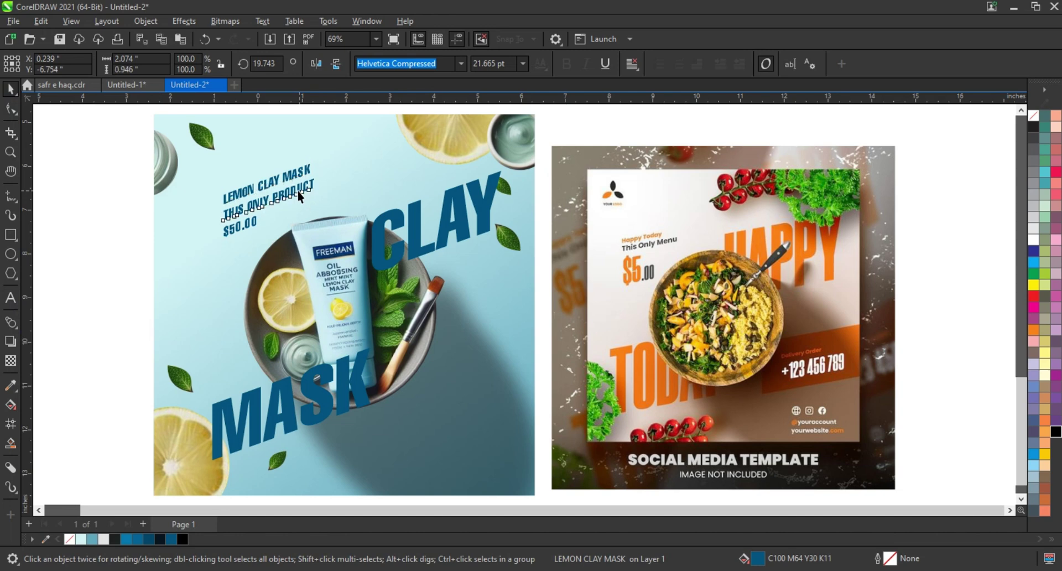
Scale LEMON CLAY MASK down to about 14.5 pt and fill THIS ONLY PRODUCT with black.
click(304, 173)
drag(314, 164, 302, 174)
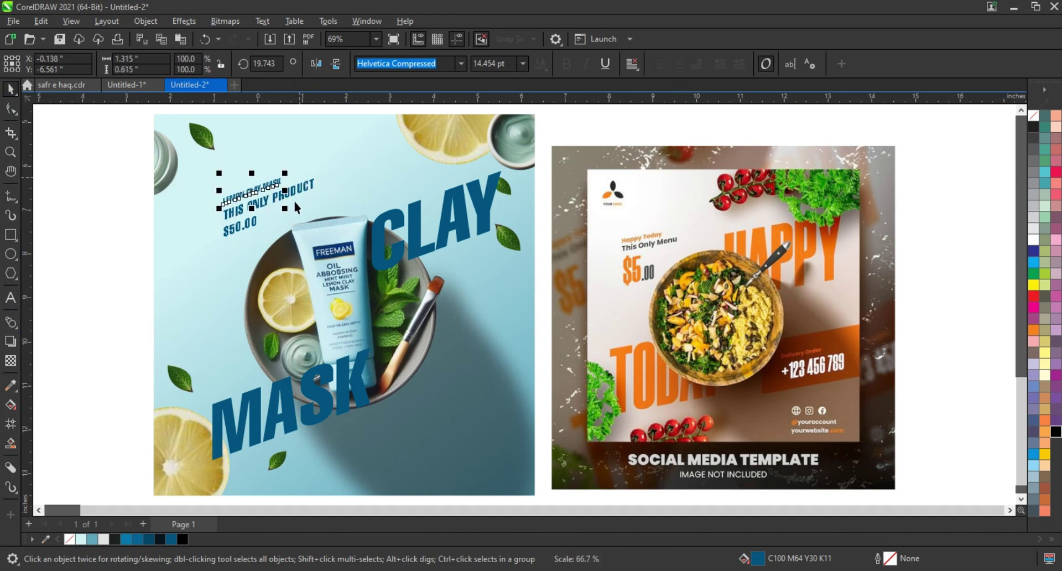
click(273, 198)
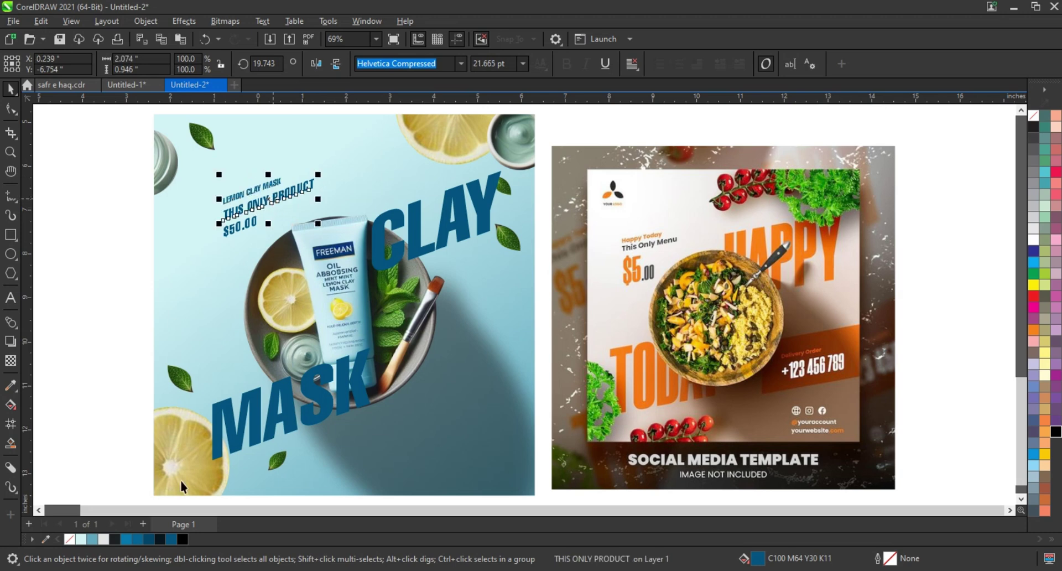
click(186, 538)
Enlarge $50.00 to about 69 pt below the other two lines, and scale up and reposition the three lines above the bowl.
click(239, 232)
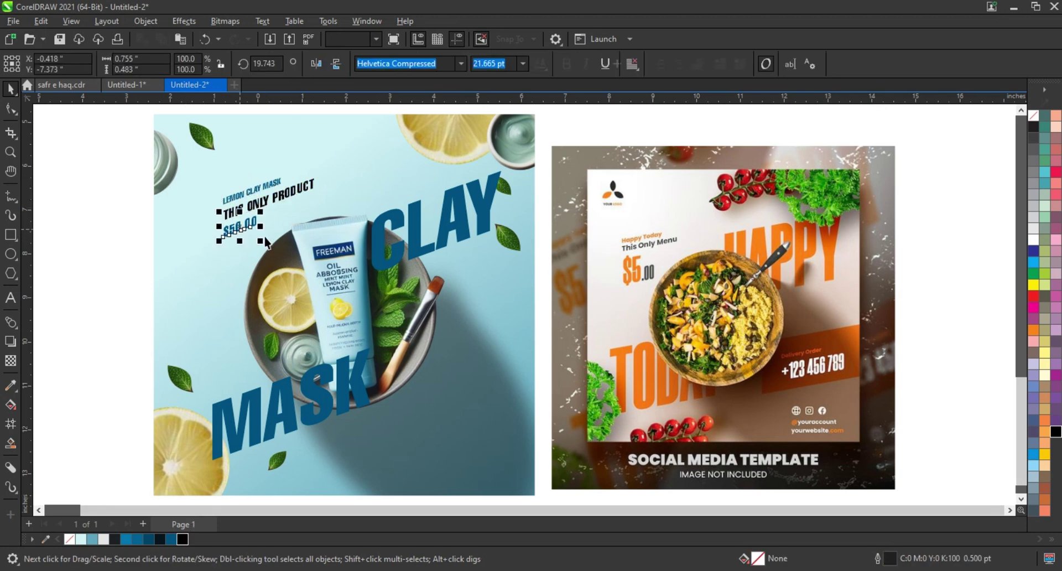
drag(264, 216, 291, 220)
drag(118, 154, 354, 259)
drag(322, 190, 323, 147)
Fill $50.00, CLAY, MASK and LEMON CLAY MASK with the medium blue C90 M42 Y16 K0.
click(258, 237)
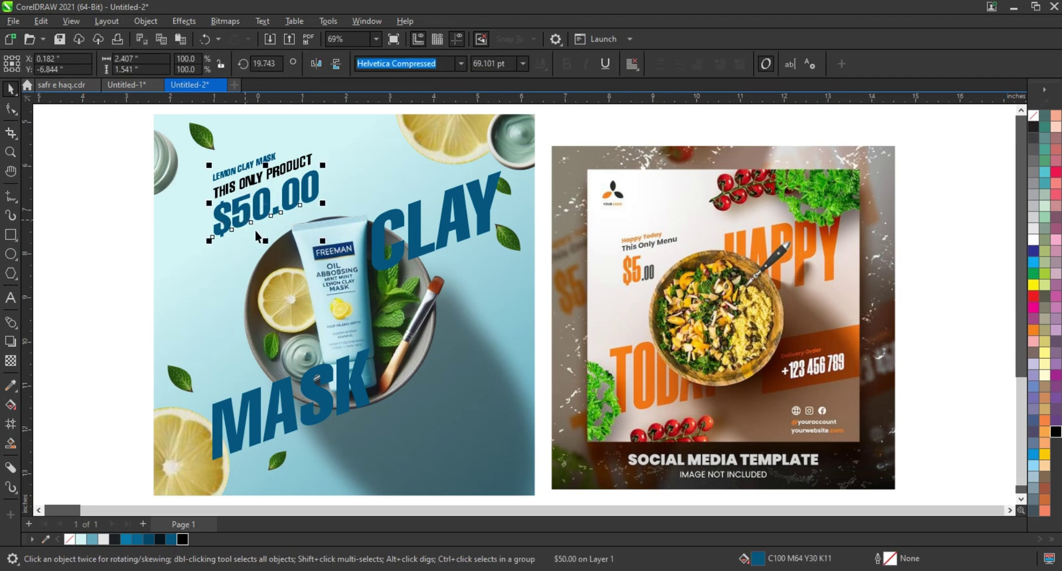
click(127, 540)
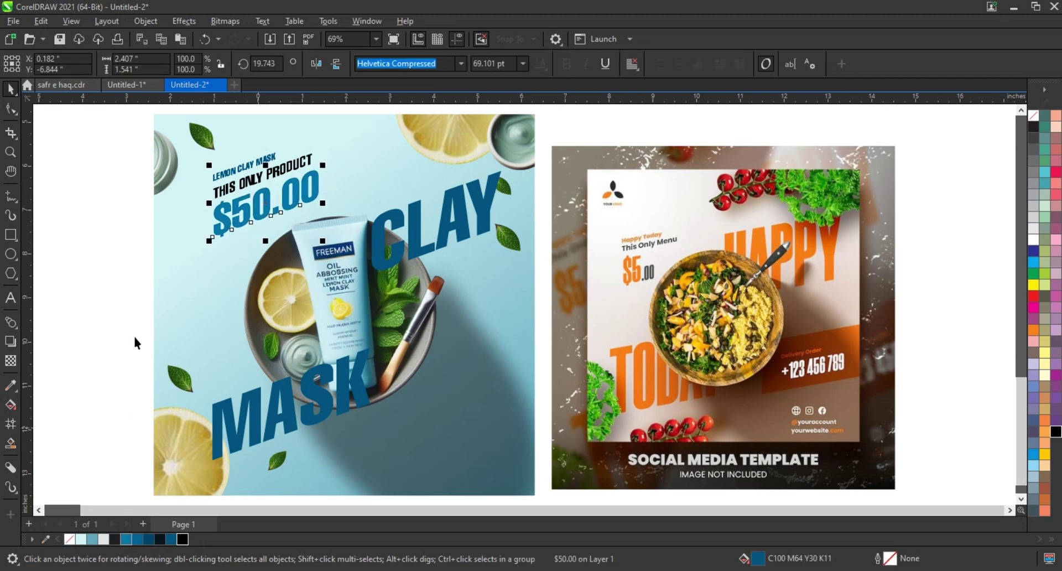
click(390, 256)
shift+click(281, 425)
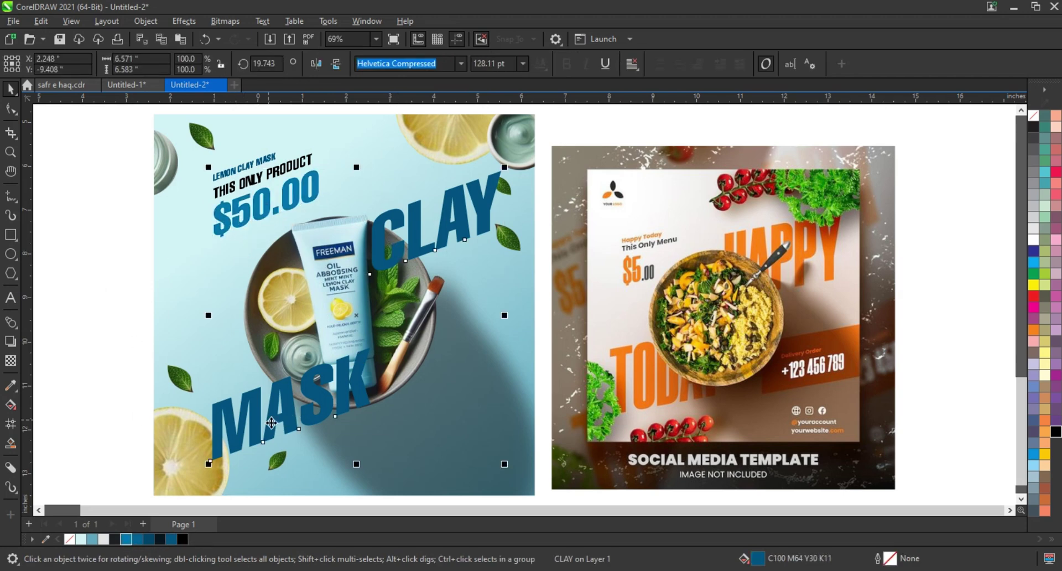
click(131, 543)
click(83, 352)
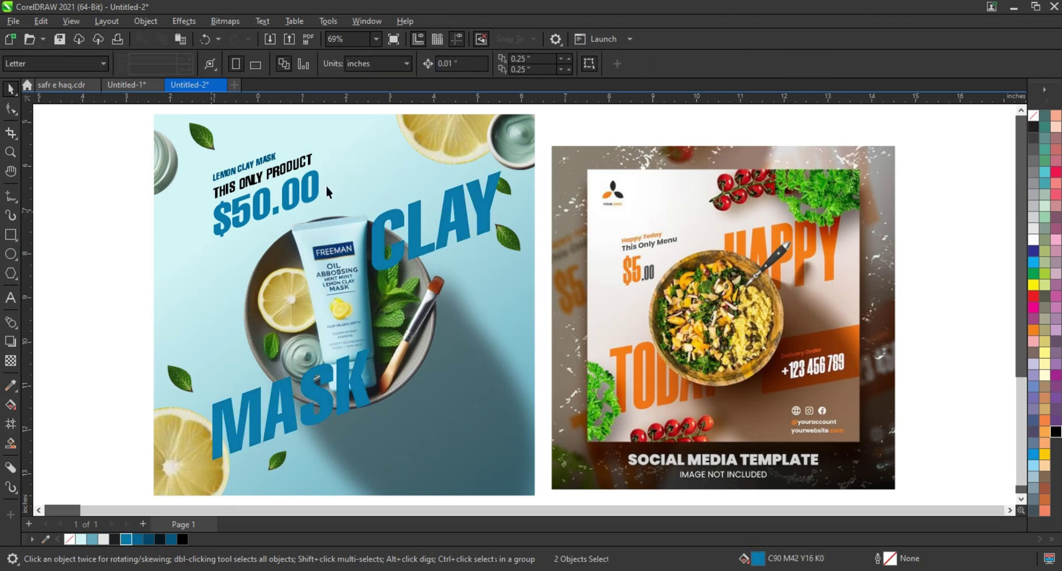
click(260, 161)
click(130, 541)
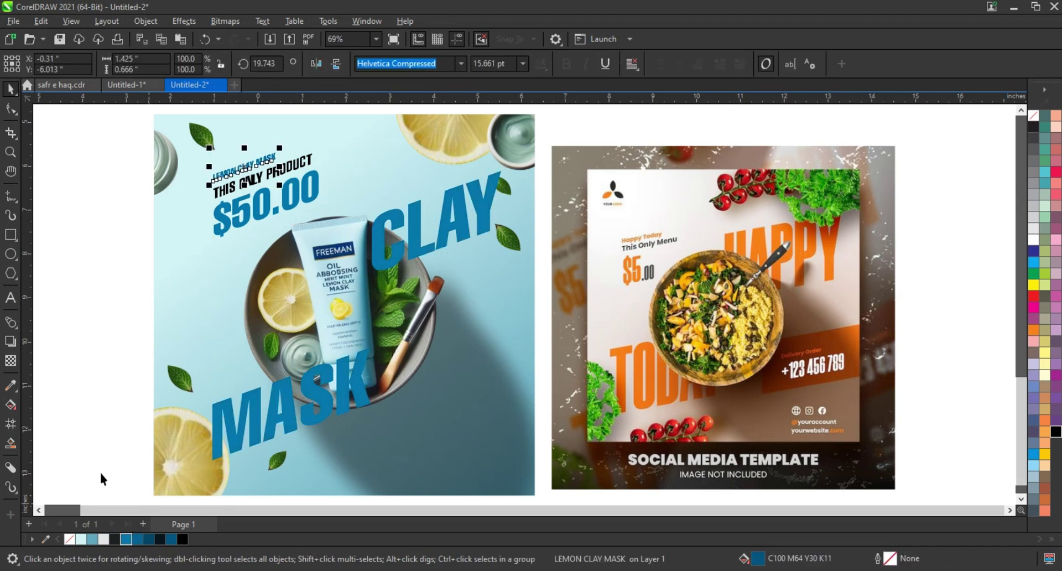
click(99, 471)
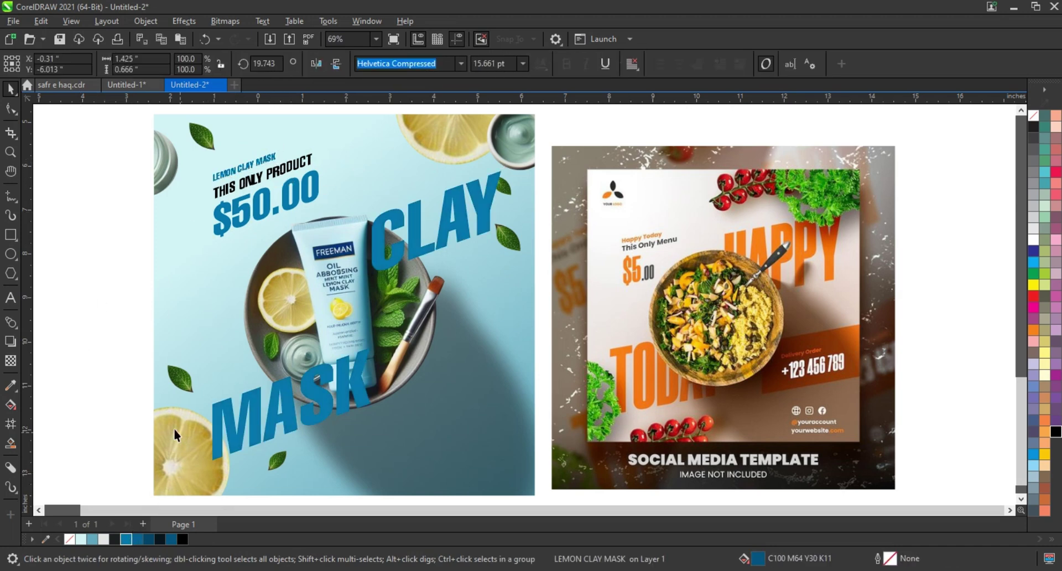
Draw a slanted rectangular band beside MASK, about 4.8 by 3.1 inches overall, running past the poster's edge.
click(10, 234)
drag(213, 405, 576, 350)
click(11, 108)
click(10, 89)
click(426, 434)
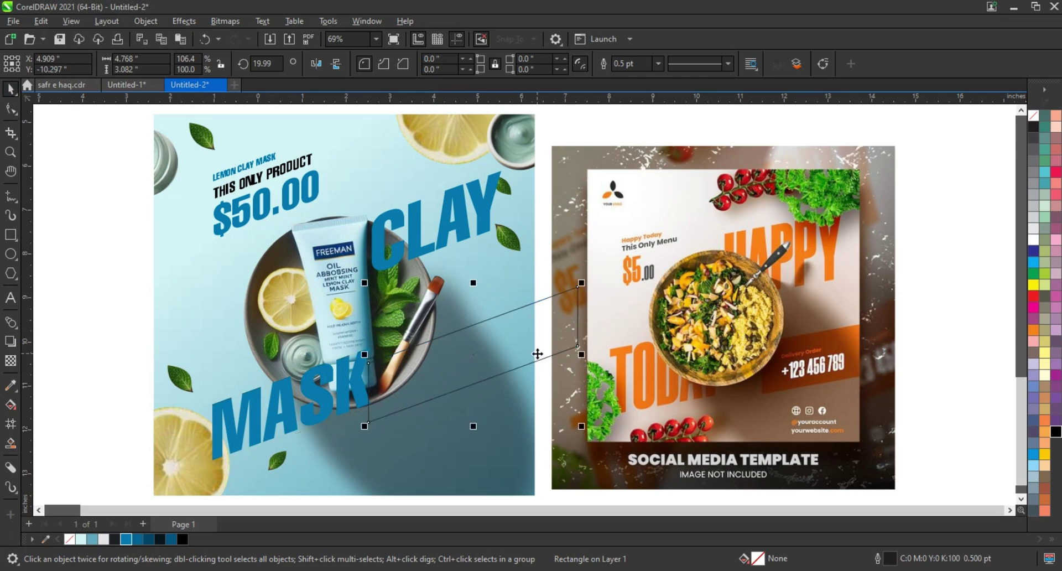
Fill the slanted band with blue C90 M42 Y16 K0 without an outline, and shift it slightly further past the poster's edge.
click(131, 541)
drag(548, 344, 576, 336)
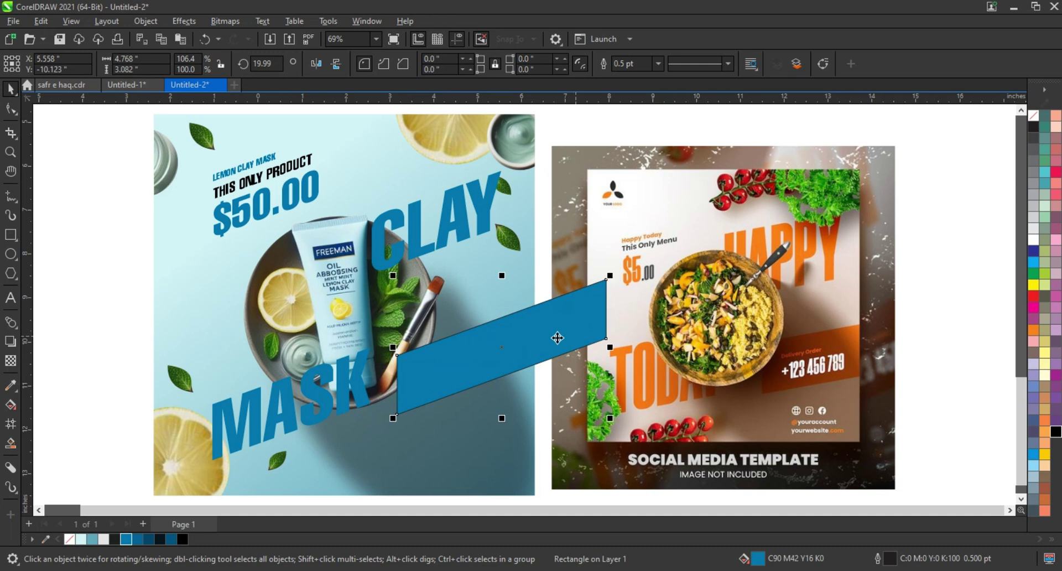
right_click(1033, 116)
click(1019, 127)
PowerClip the slanted band together with the words CLAY and MASK inside the gradient poster background.
shift+click(295, 412)
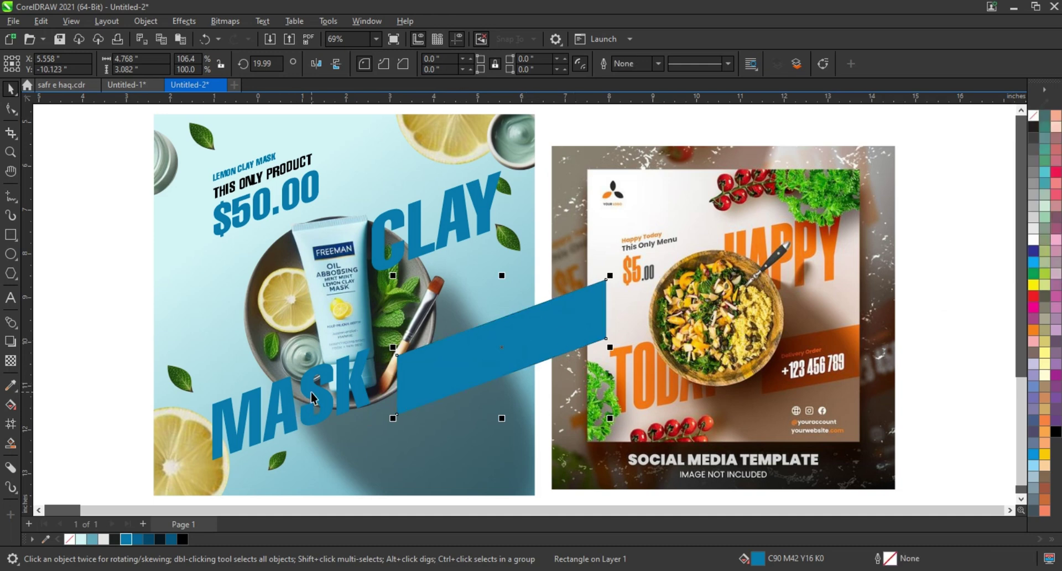
right_click(462, 226)
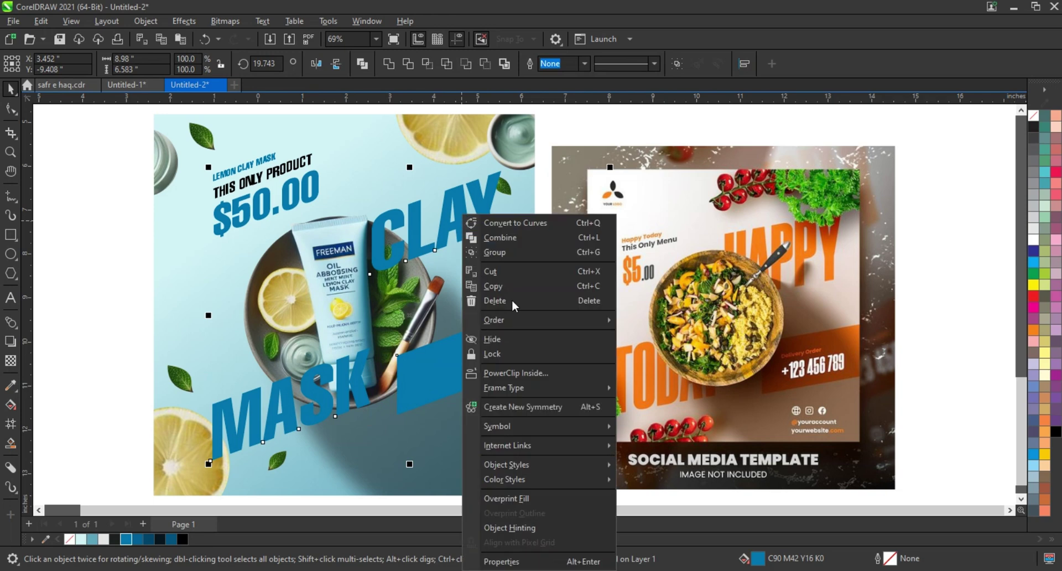
click(508, 372)
click(267, 127)
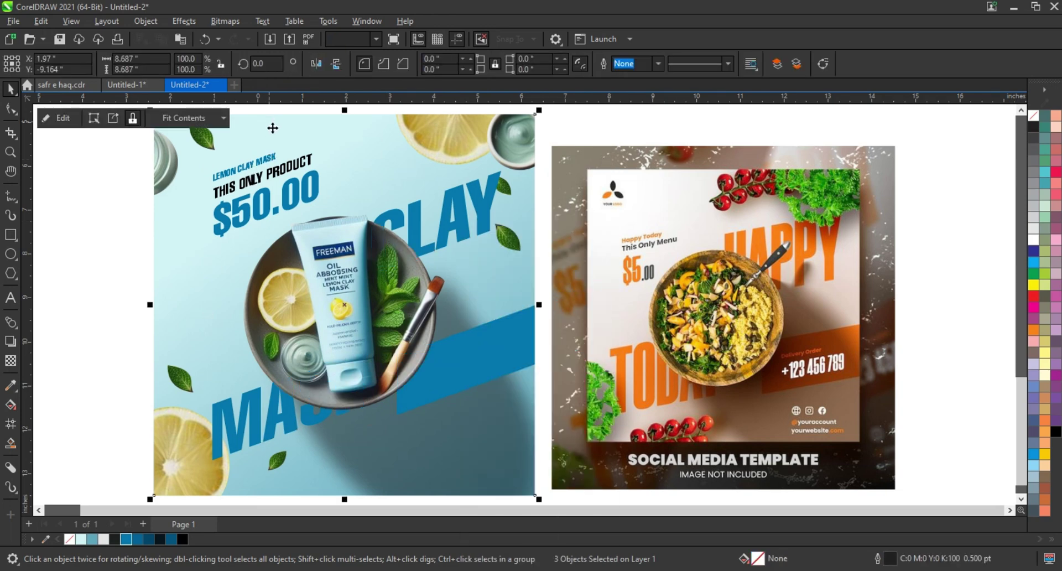
Edit the PowerClip contents to send CLAY, MASK and the blue band behind the bowl's shadow, and finish editing.
right_click(273, 130)
click(303, 152)
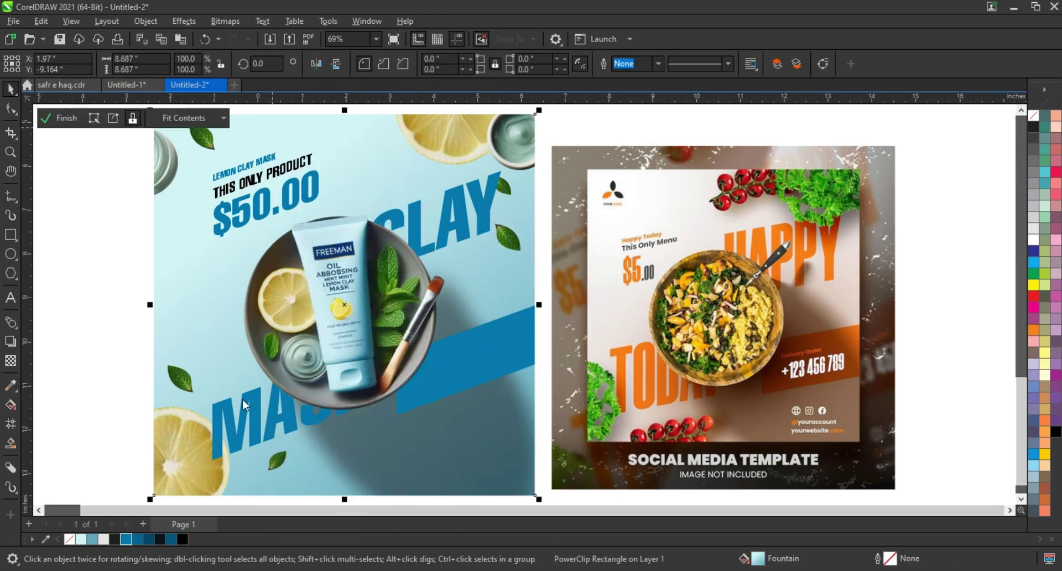
click(516, 353)
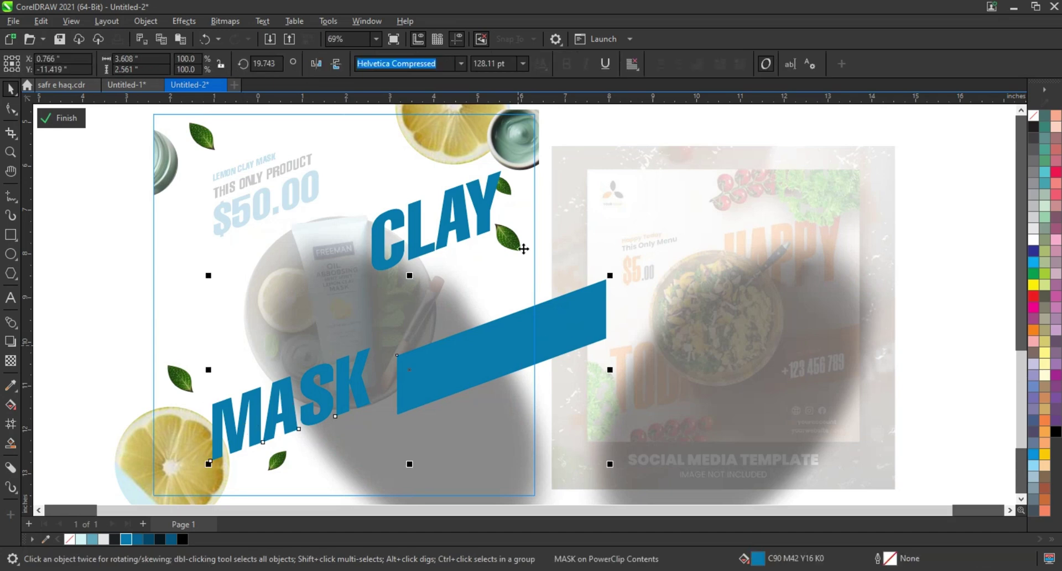
shift+click(490, 228)
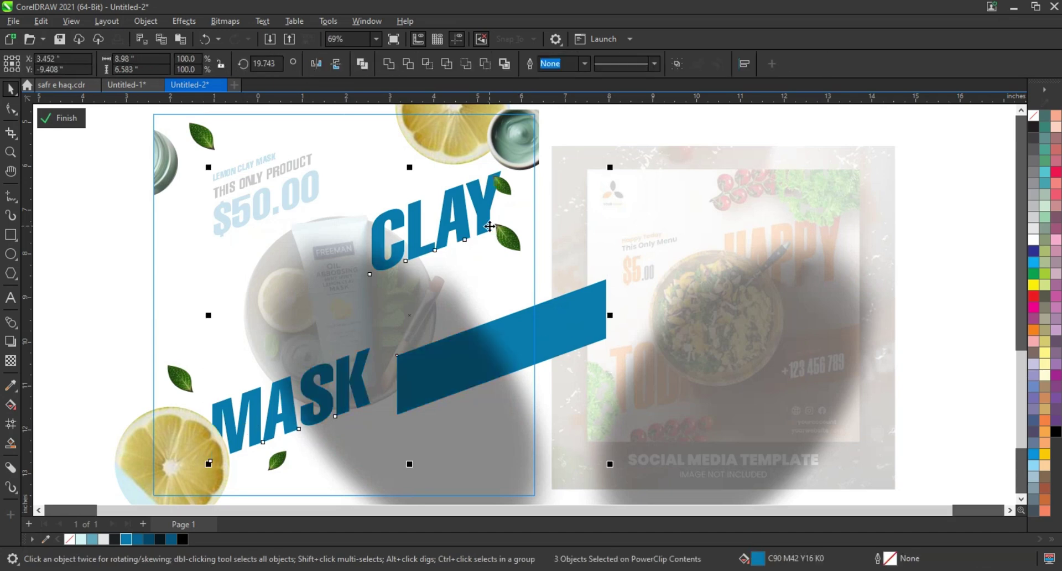
right_click(590, 304)
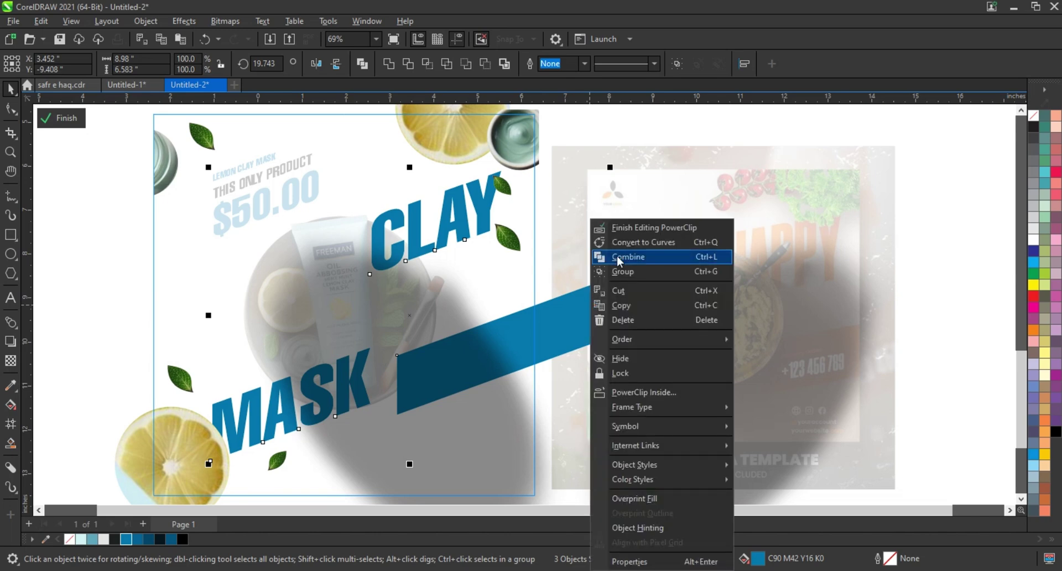
click(653, 227)
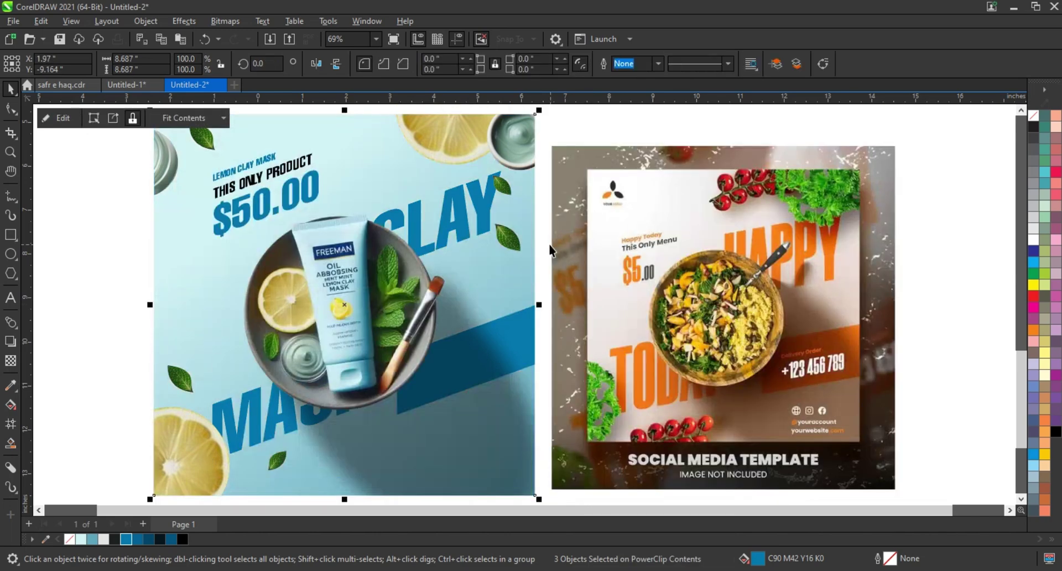
click(56, 277)
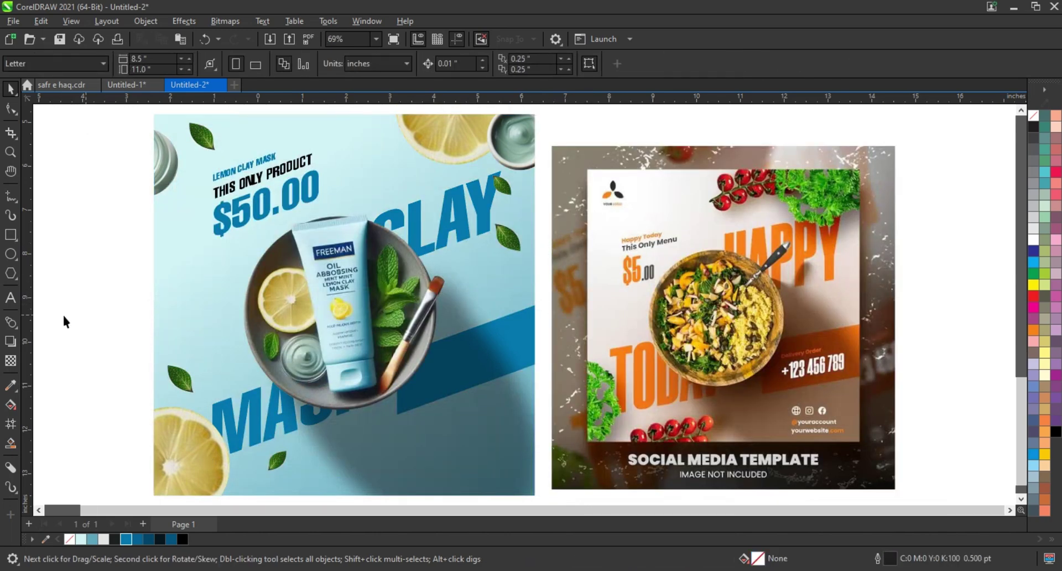
Copy the THIS ONLY PRODUCT line onto the blue band and fill the copy with white.
drag(235, 193, 441, 357)
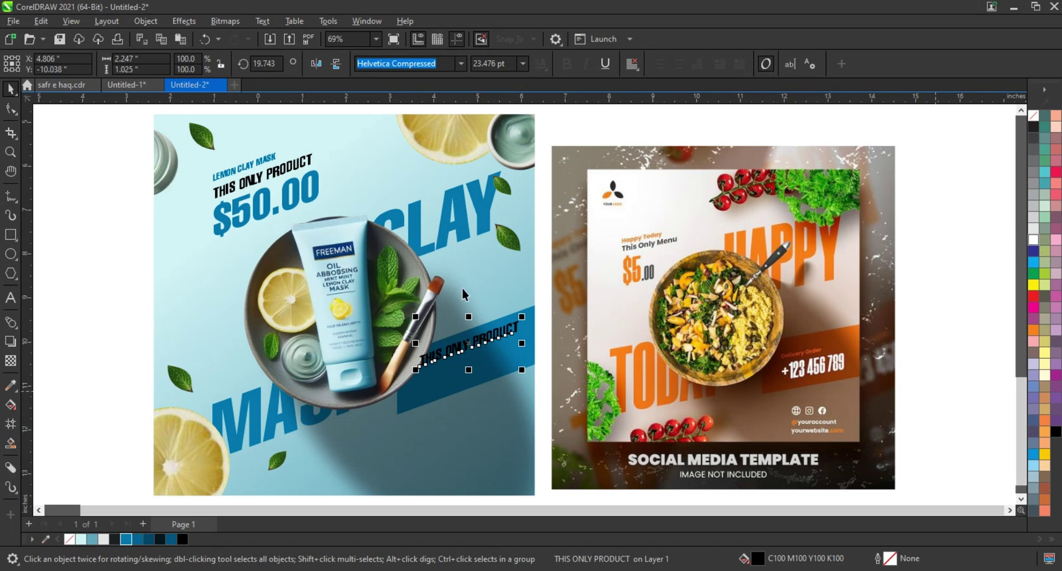
click(1033, 240)
Replace the white text on the band with DELIVERY ORDER and the contact phone number on a second line.
click(11, 298)
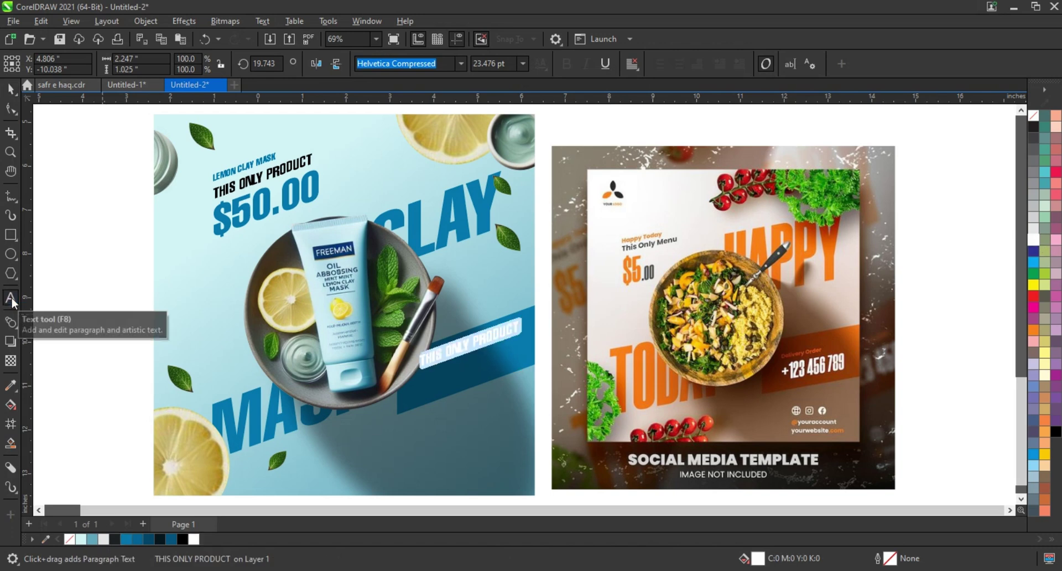
text(DEL)
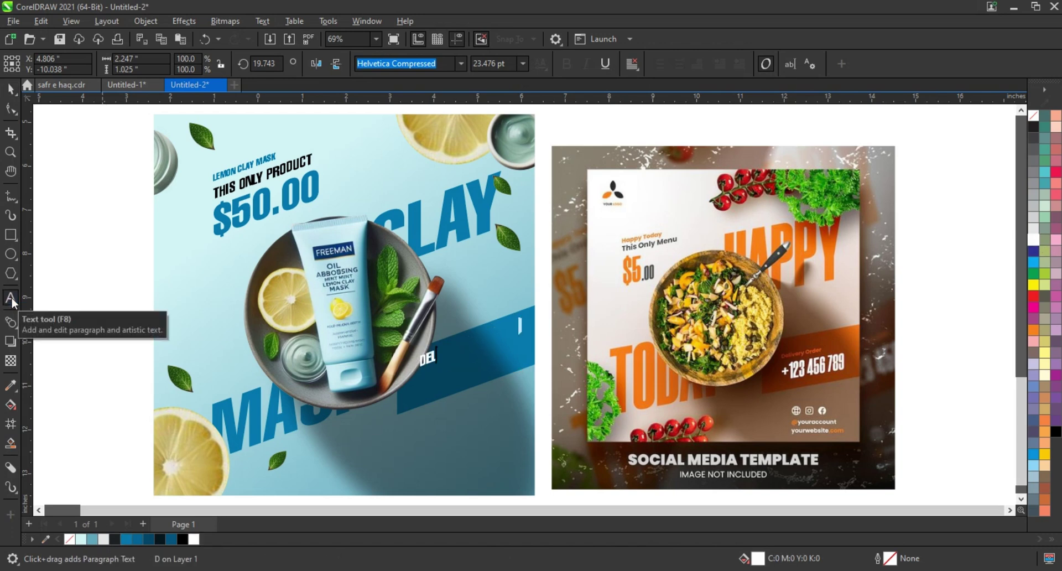
text(IVERY ORDER )
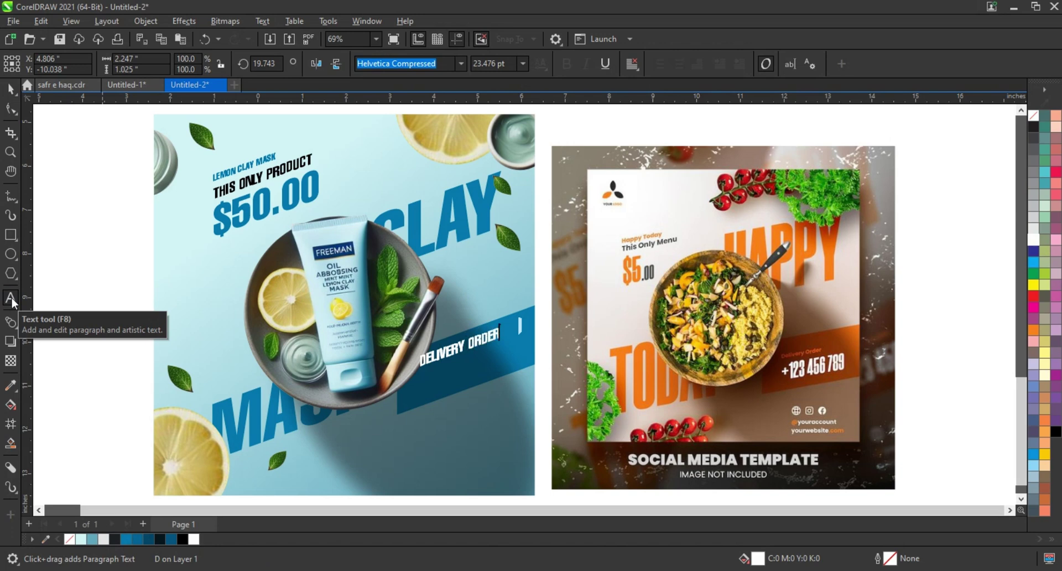
text(+123 45)
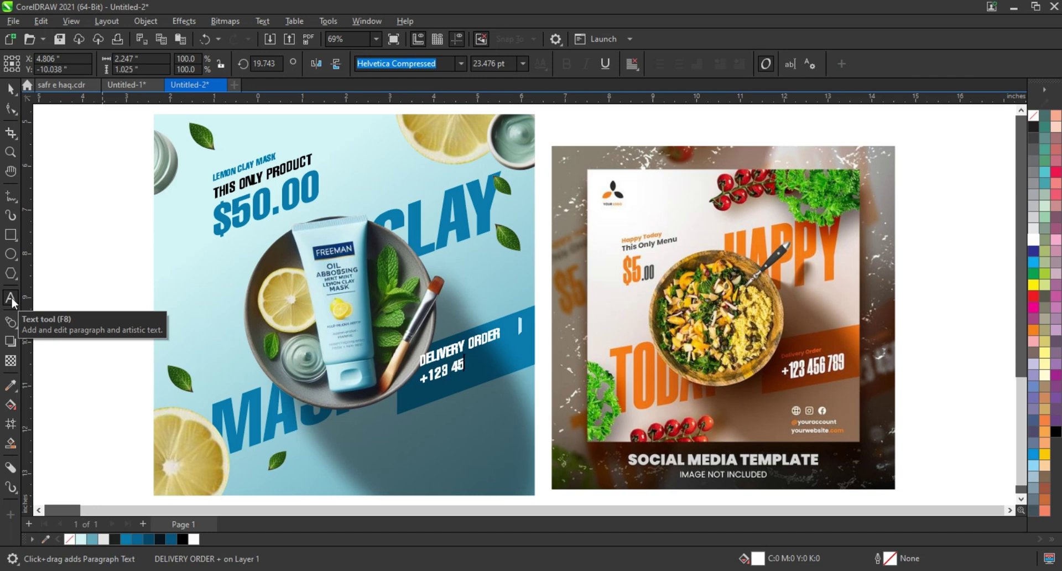
text(6 789)
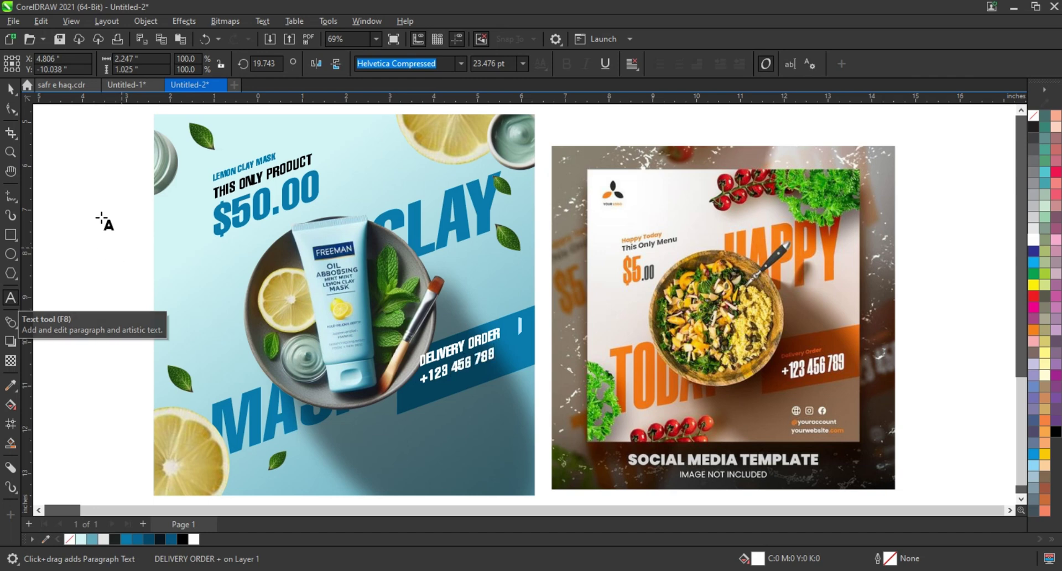
Break the contact text on the band into separate lines and set the DELIVERY ORDER line in regular Helvetica.
click(10, 88)
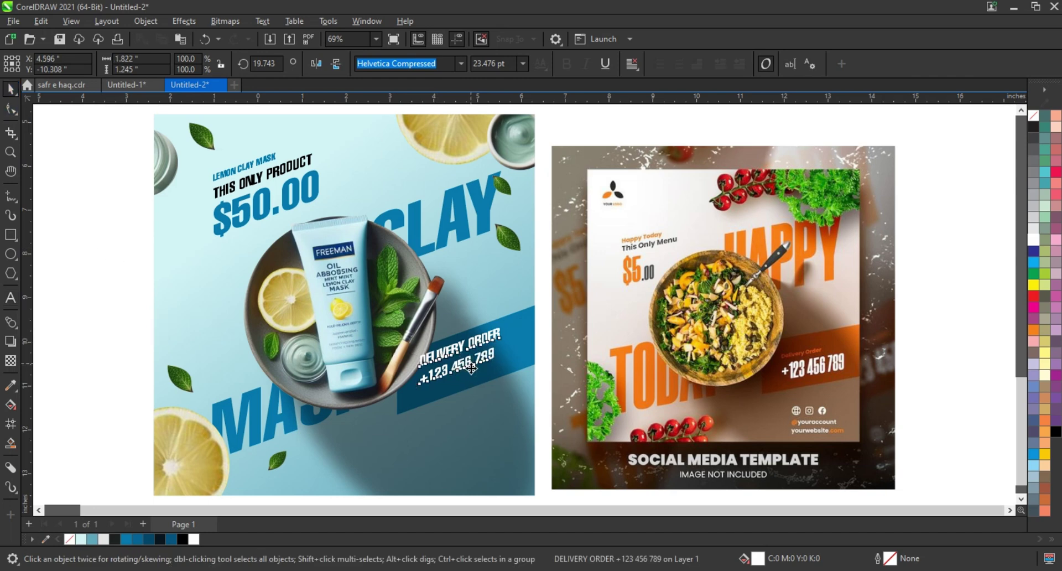
drag(472, 364, 470, 373)
key(ctrl+k)
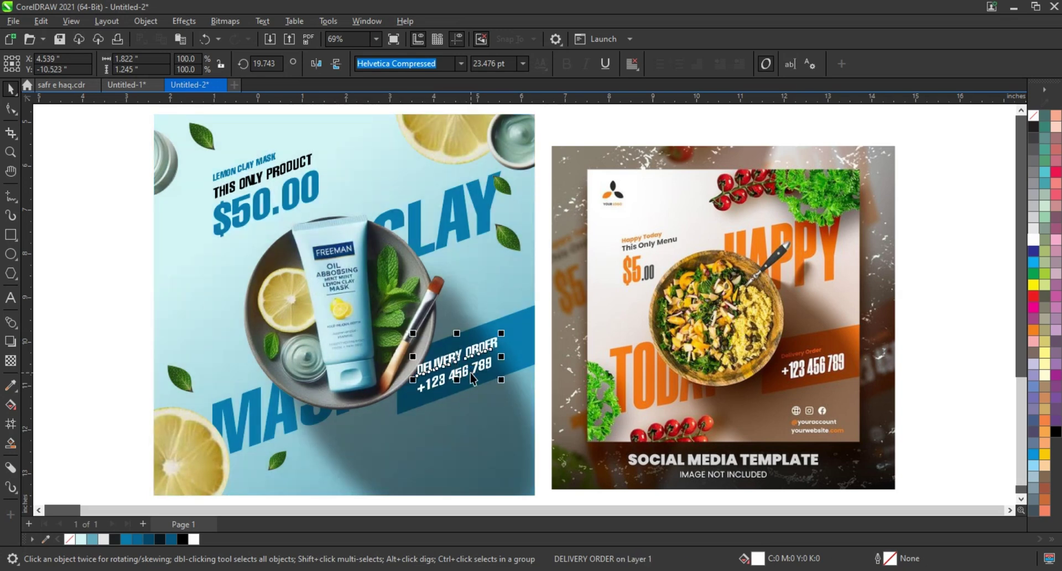
click(460, 63)
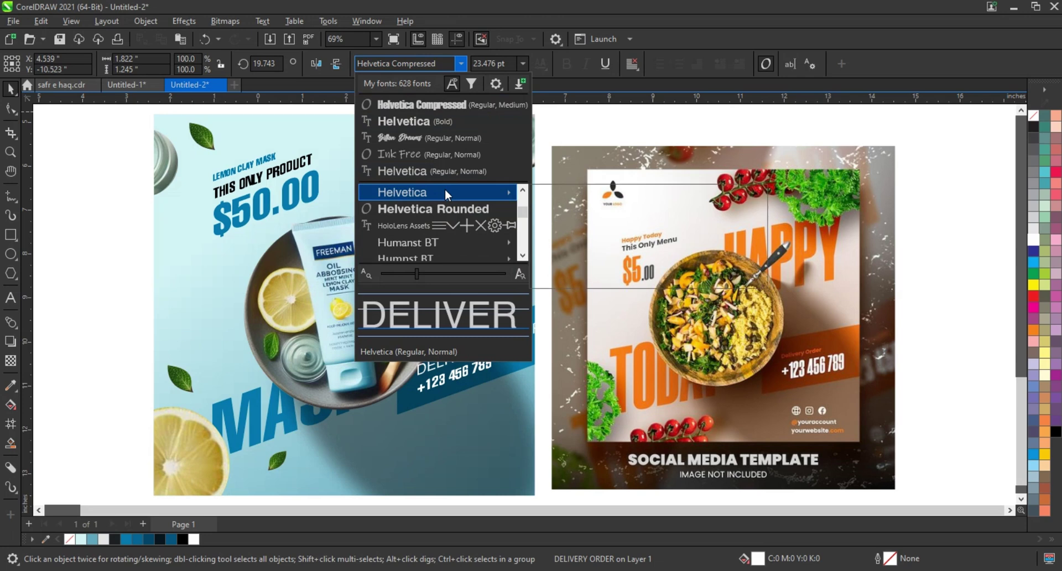
mouse_move(453, 193)
click(560, 193)
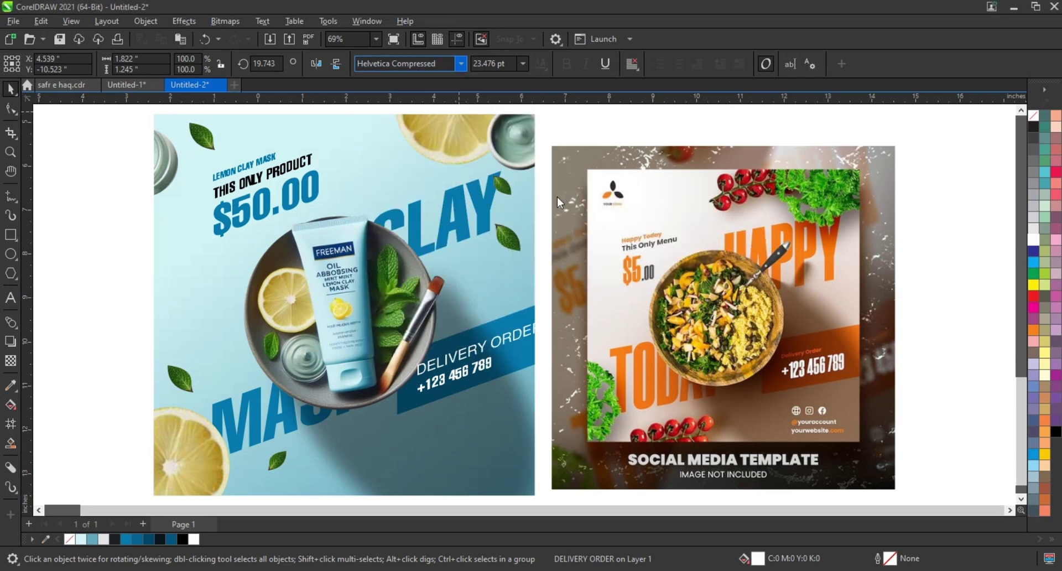
Shrink the DELIVERY ORDER line to about 12 pt and enlarge the phone number beneath it to about 32 pt.
drag(545, 317, 542, 338)
shift+click(465, 374)
key(Escape)
click(480, 365)
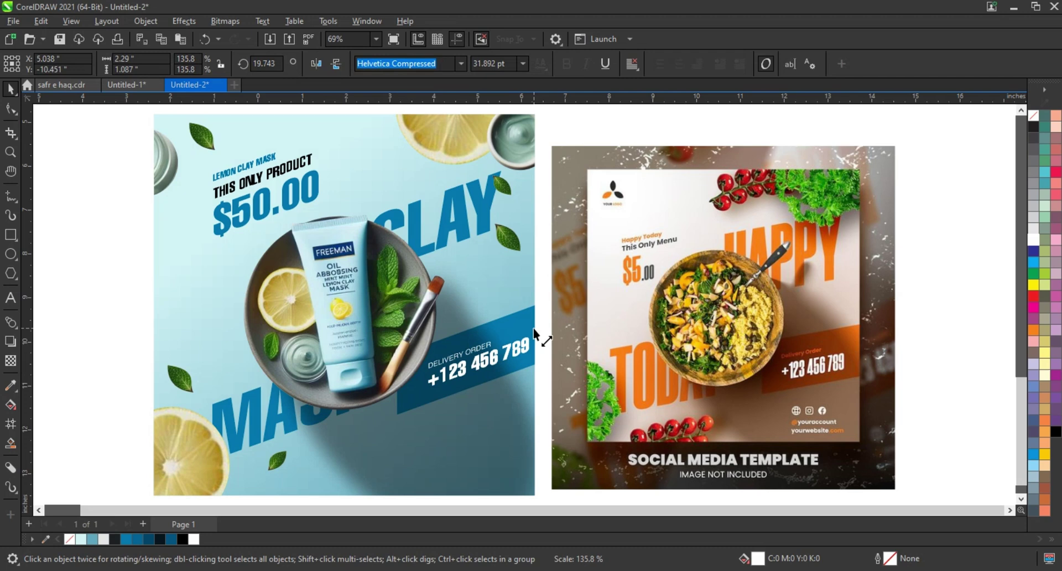
Move the DELIVERY ORDER line and phone number together slightly toward the bowl so both sit inside the blue band.
click(480, 347)
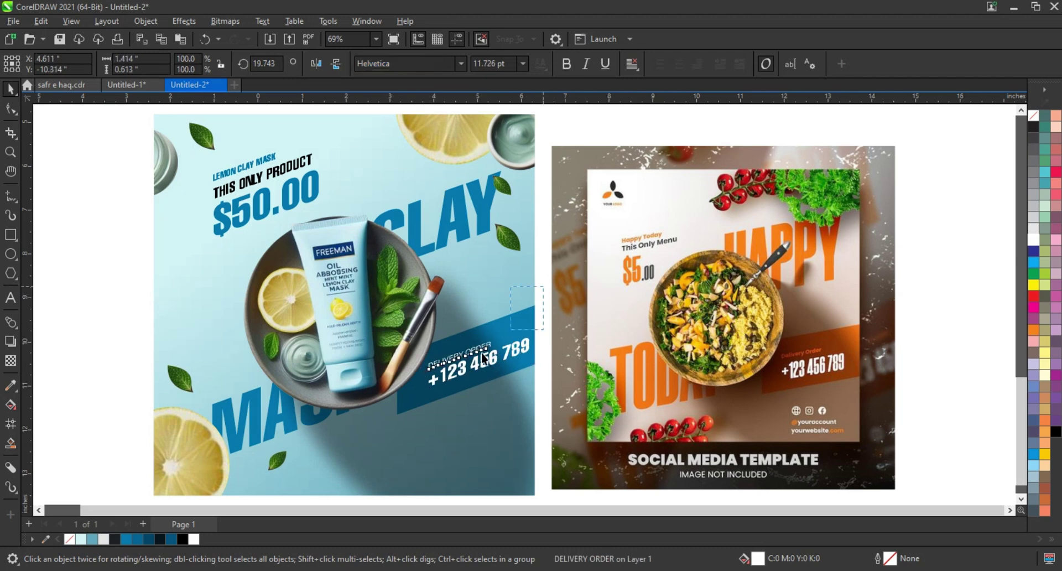
shift+click(451, 371)
drag(451, 371, 456, 374)
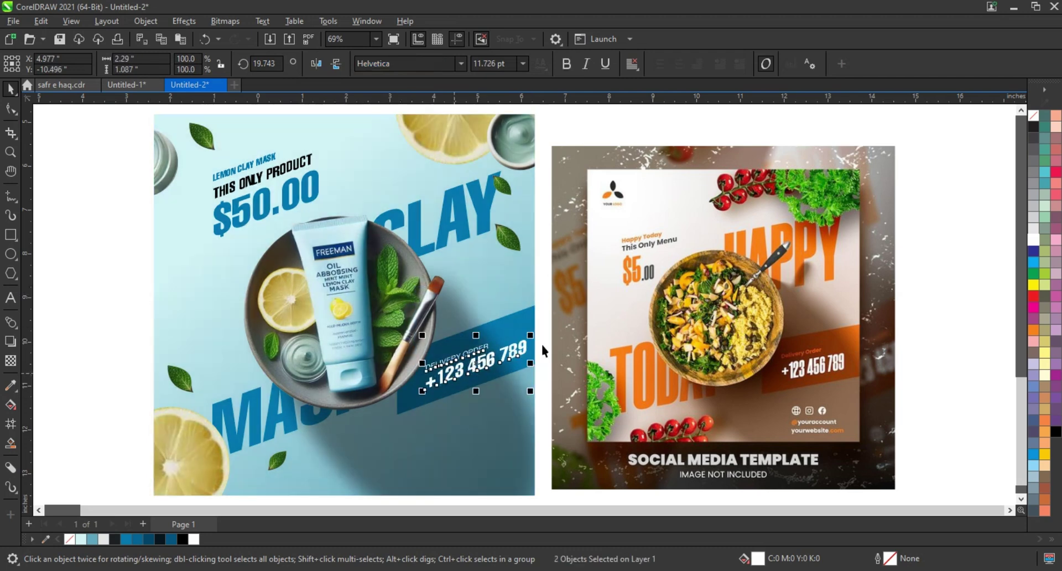
click(538, 341)
Preview the skincare poster full screen next to the reference food template to compare the layouts.
scroll(390, 271, down, 2)
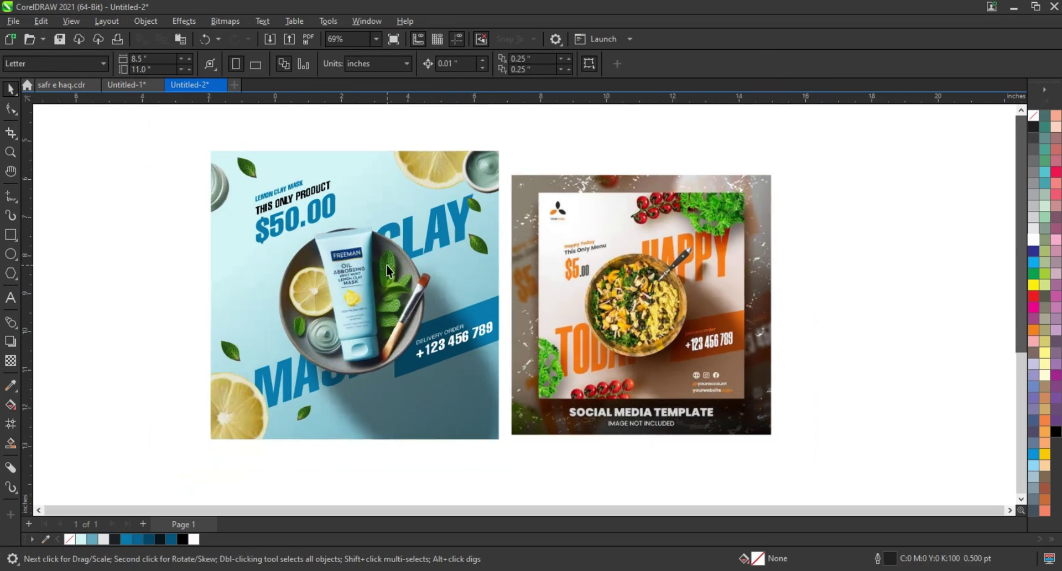
drag(533, 383, 741, 429)
scroll(944, 374, up, 3)
key(F9)
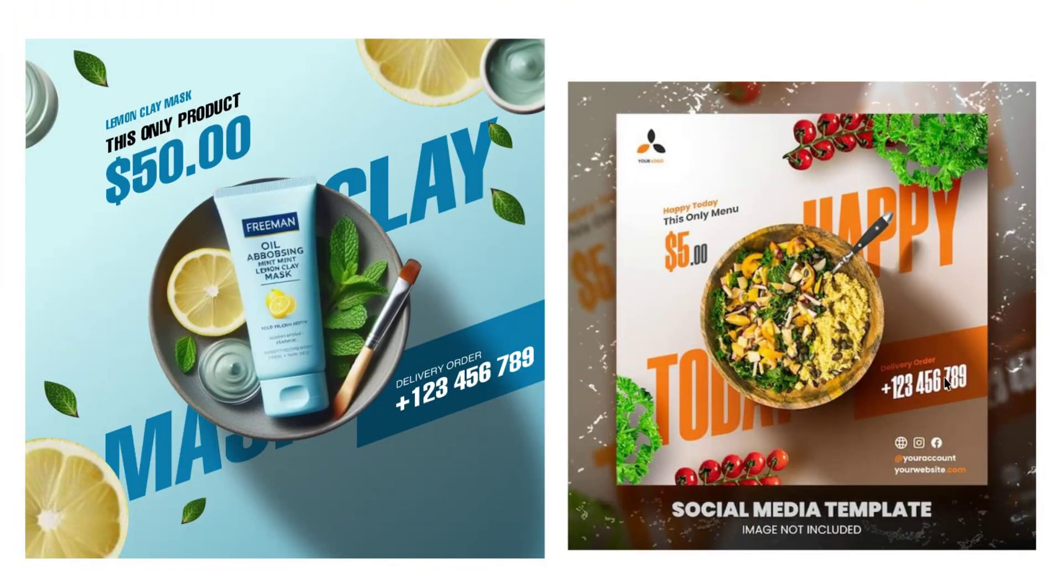